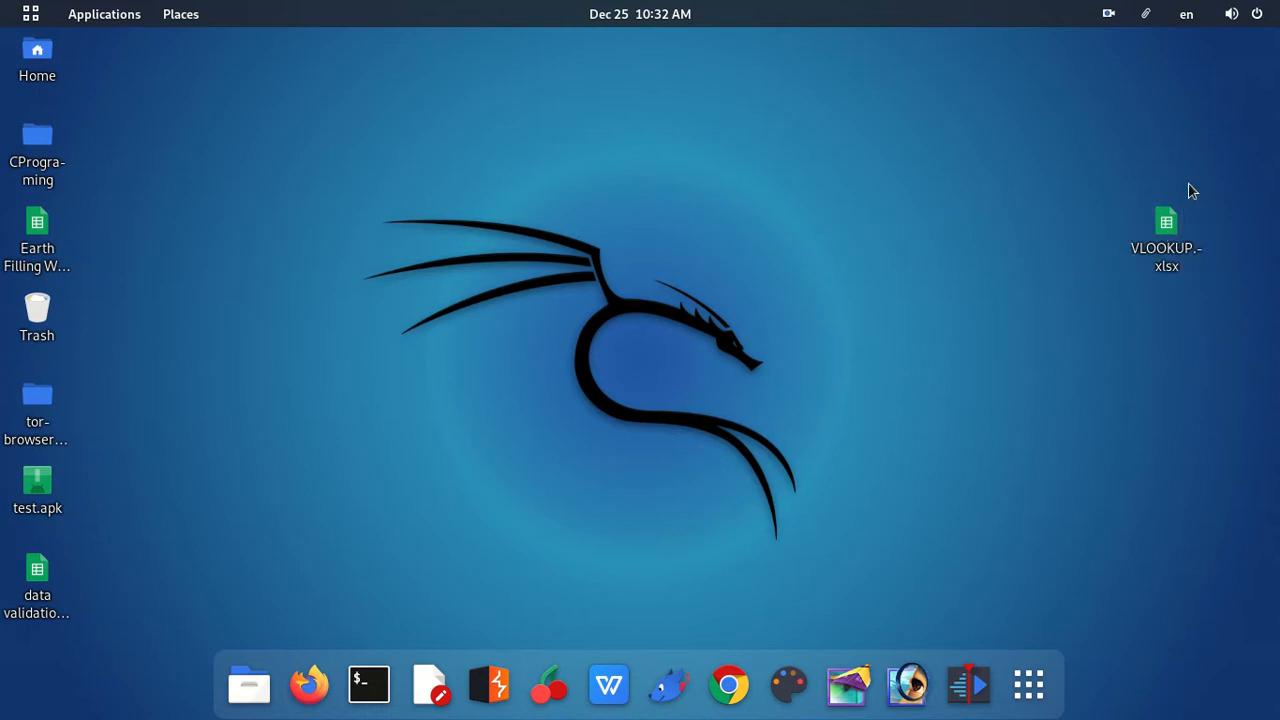
# Step: Open VLOOKUP.xlsx and compare the employee table on Sheet1 with the address table on Sheet2
pyautogui.click(1174, 230)
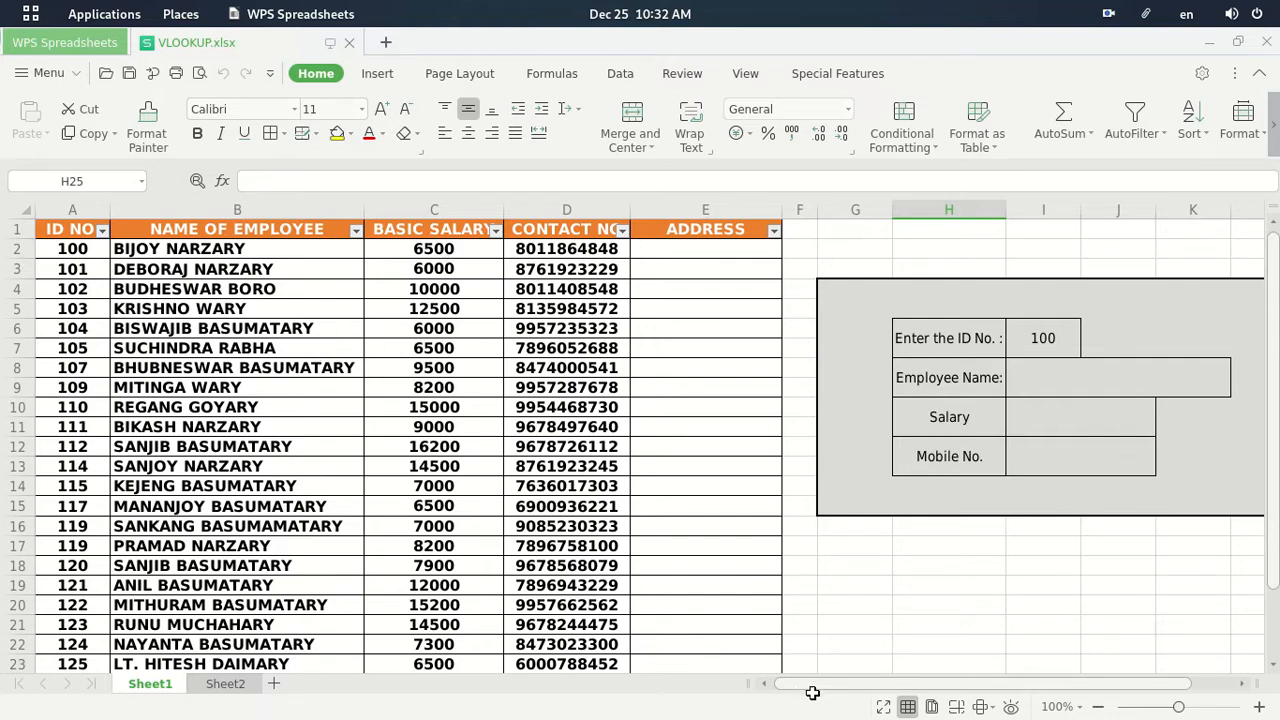
pyautogui.moveTo(848, 686)
pyautogui.mouseDown()
pyautogui.moveTo(948, 678)
pyautogui.moveTo(865, 697)
pyautogui.mouseUp()
pyautogui.click(225, 690)
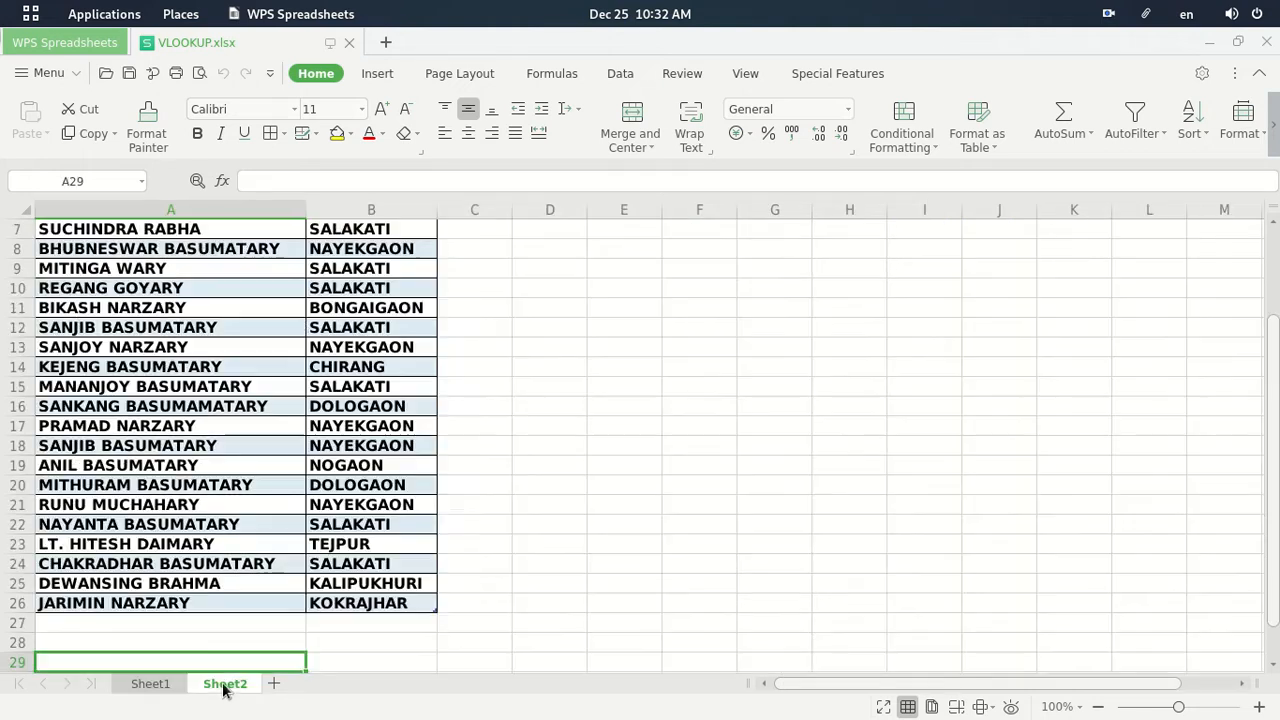
pyautogui.scroll(2, 200, 356)
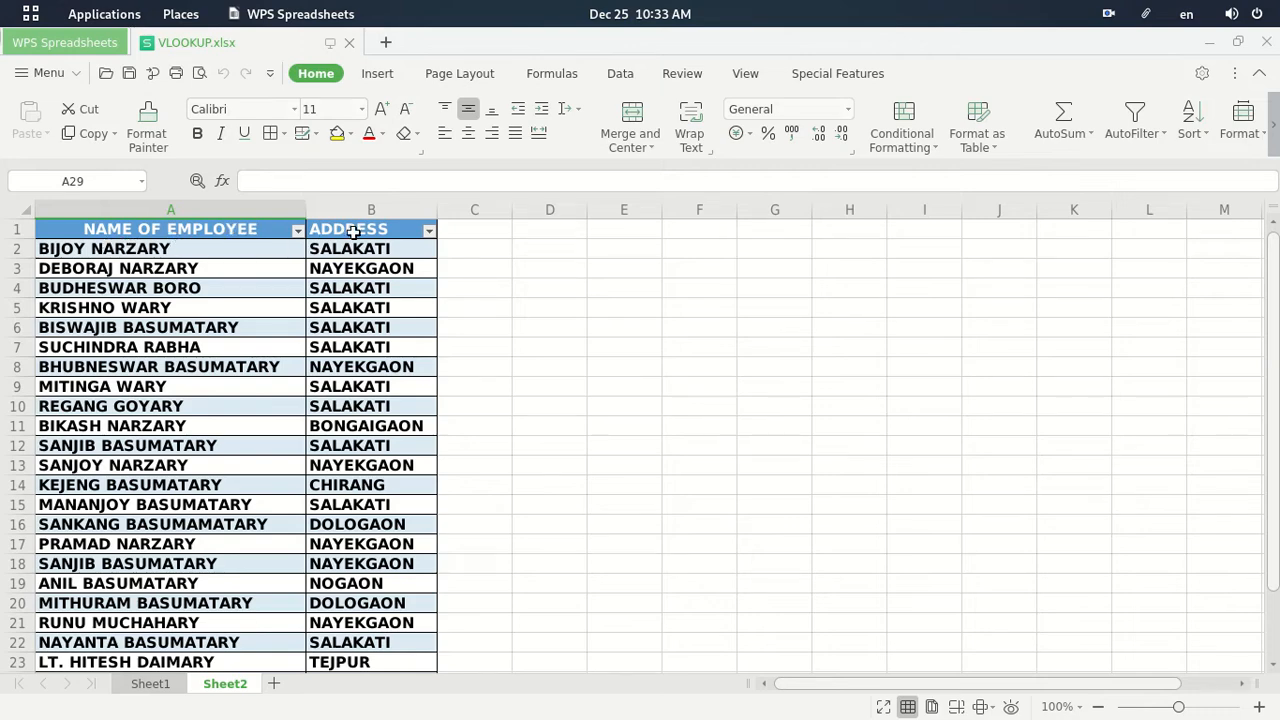
pyautogui.click(153, 688)
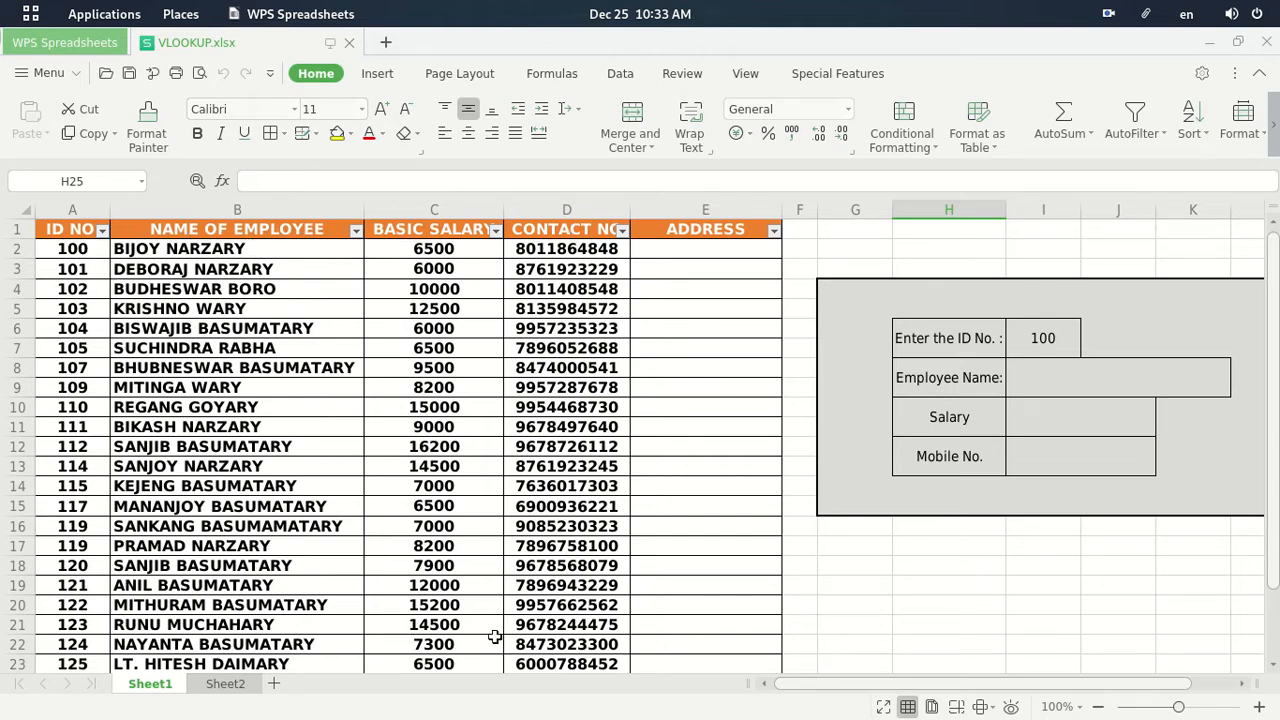
pyautogui.click(226, 684)
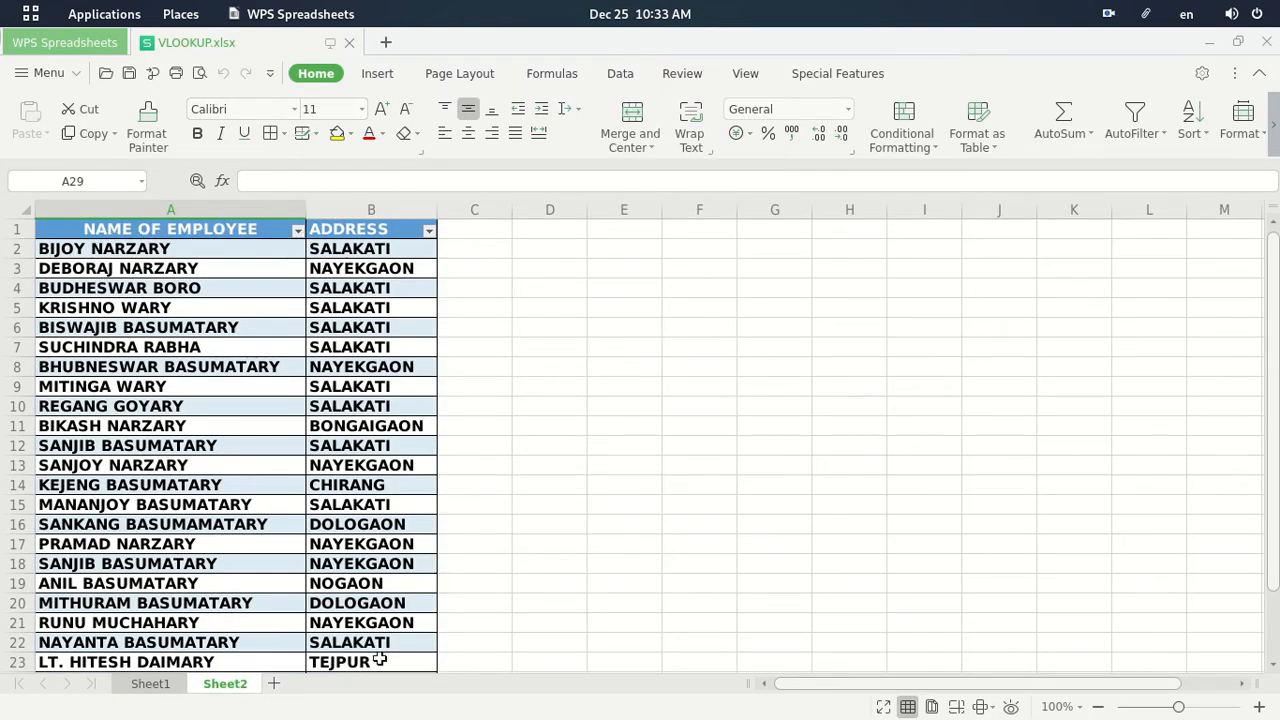
pyautogui.click(152, 685)
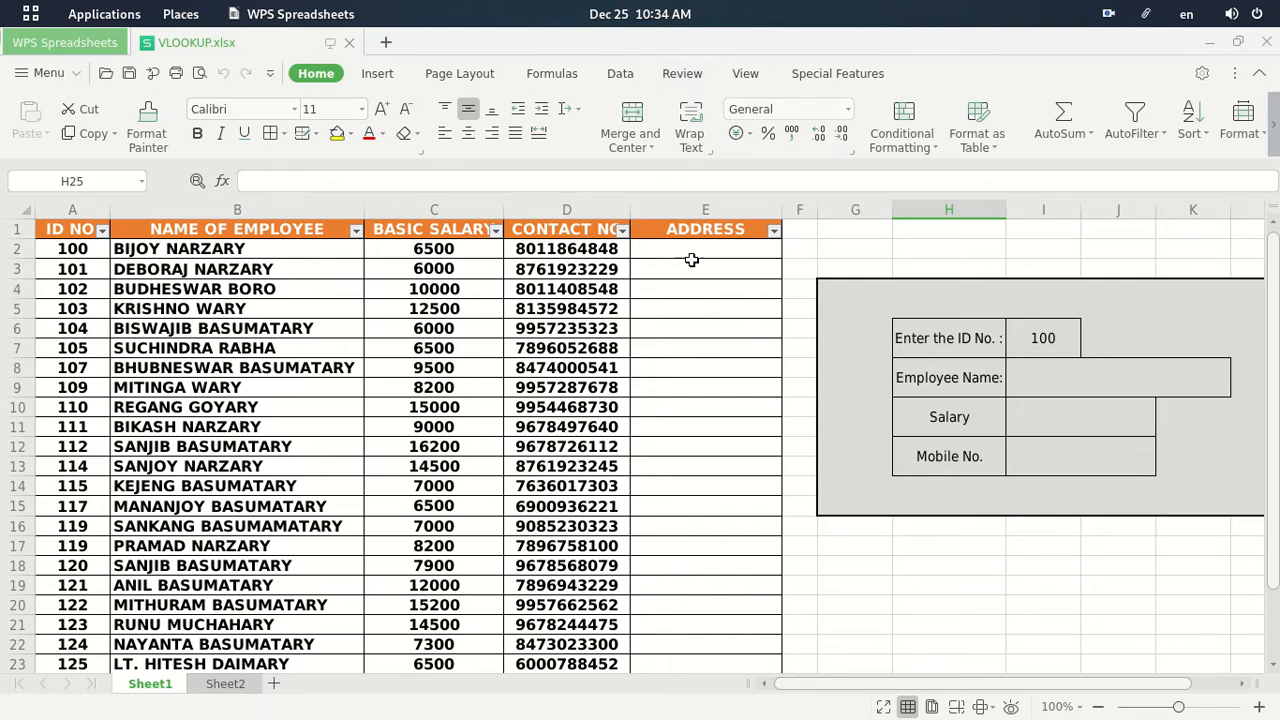
# Step: Start a VLOOKUP formula in Sheet1 cell E2 with the employee name in B2 as the lookup value
pyautogui.click(694, 255)
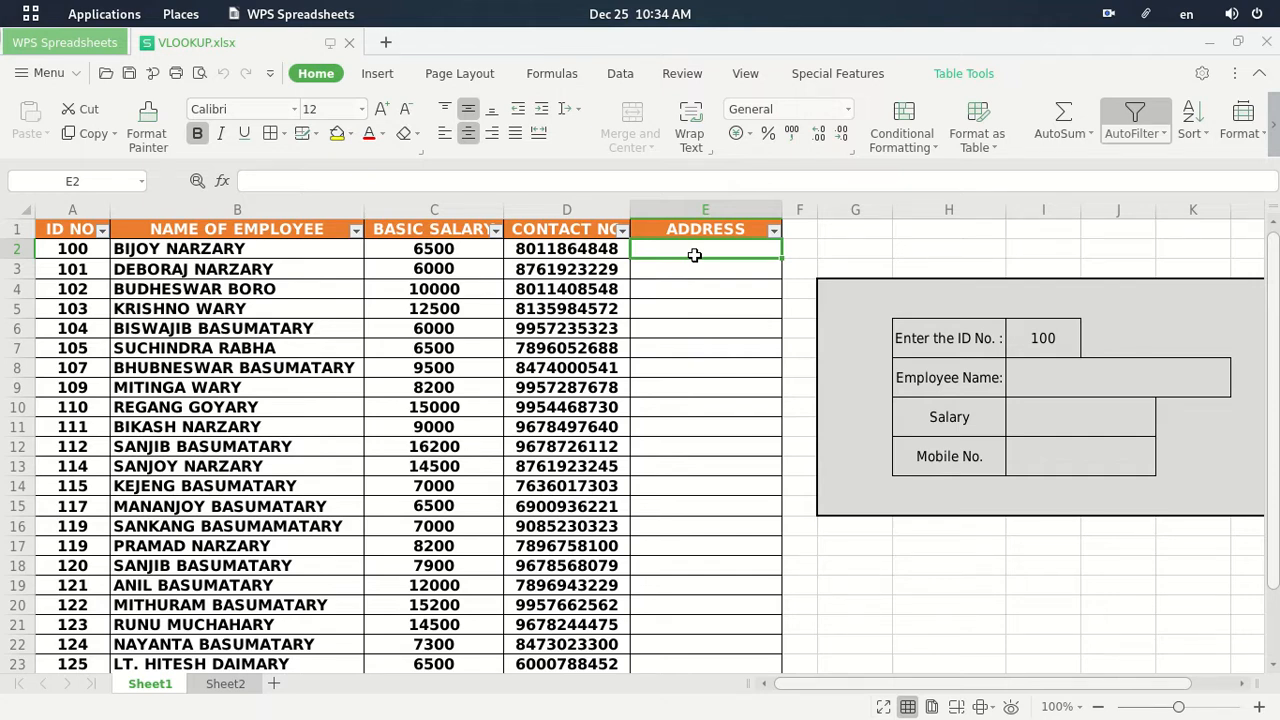
pyautogui.write('=')
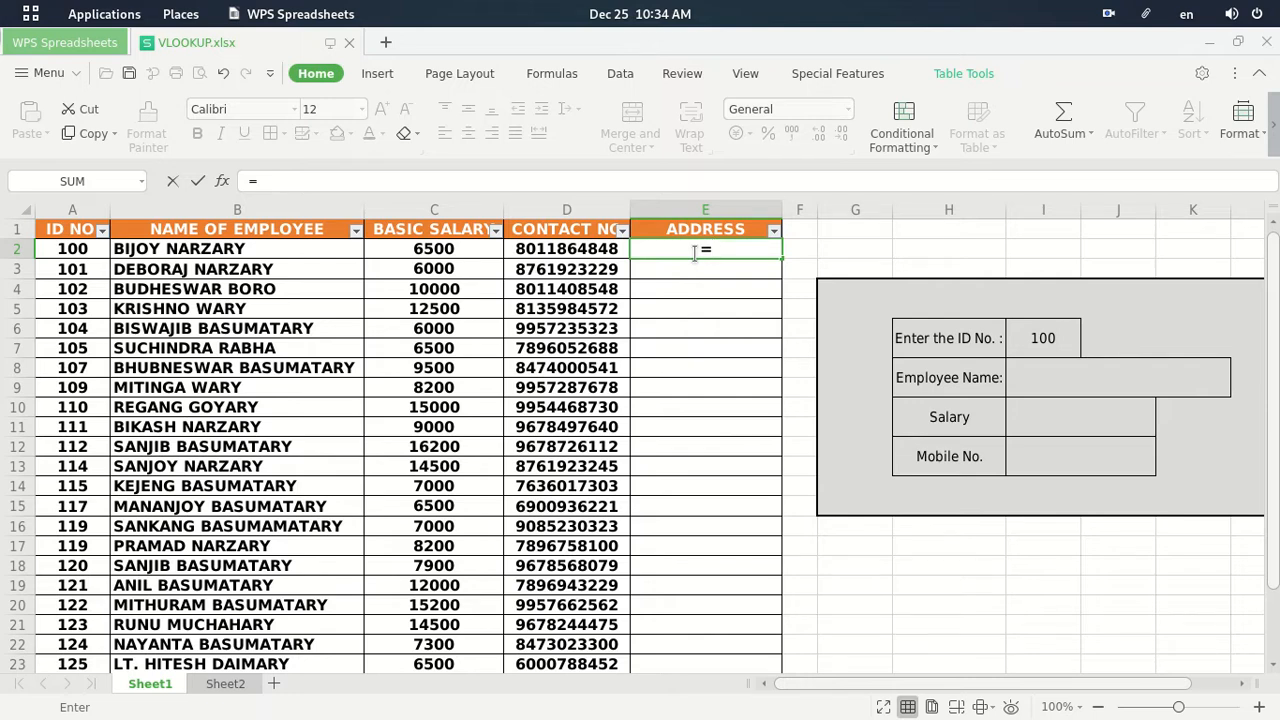
pyautogui.write('v')
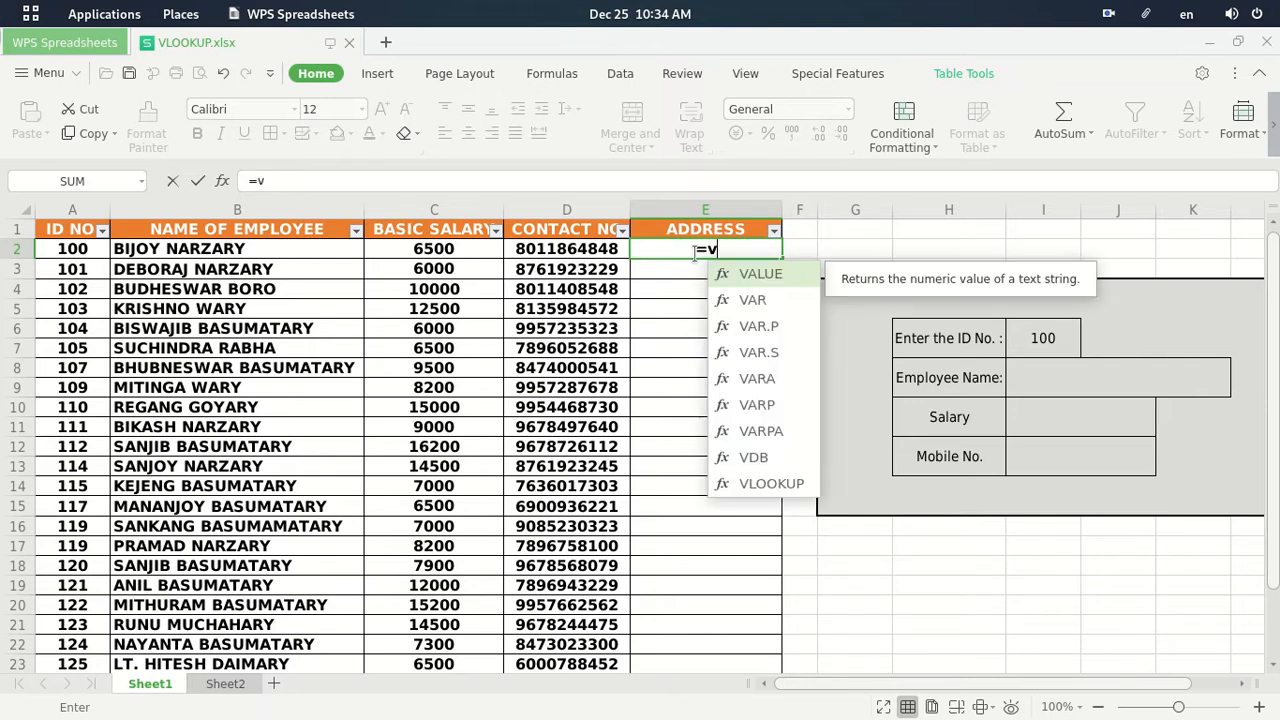
pyautogui.write('lo')
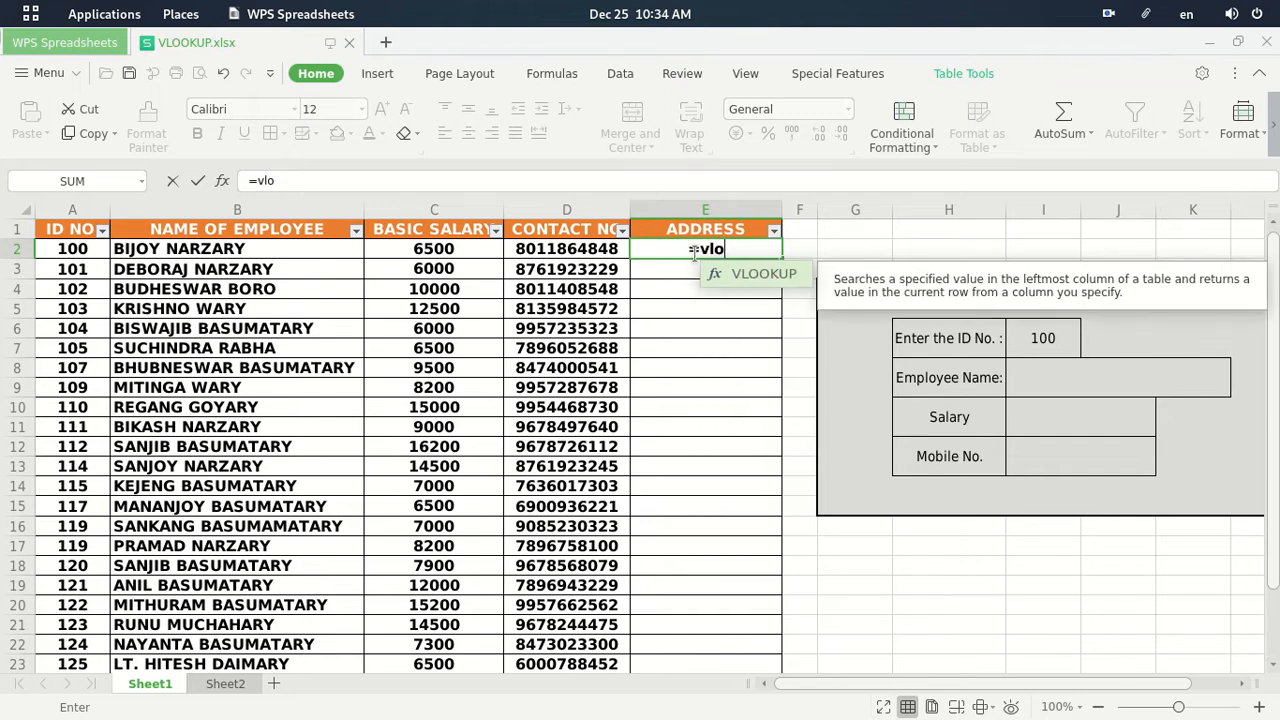
pyautogui.write('o')
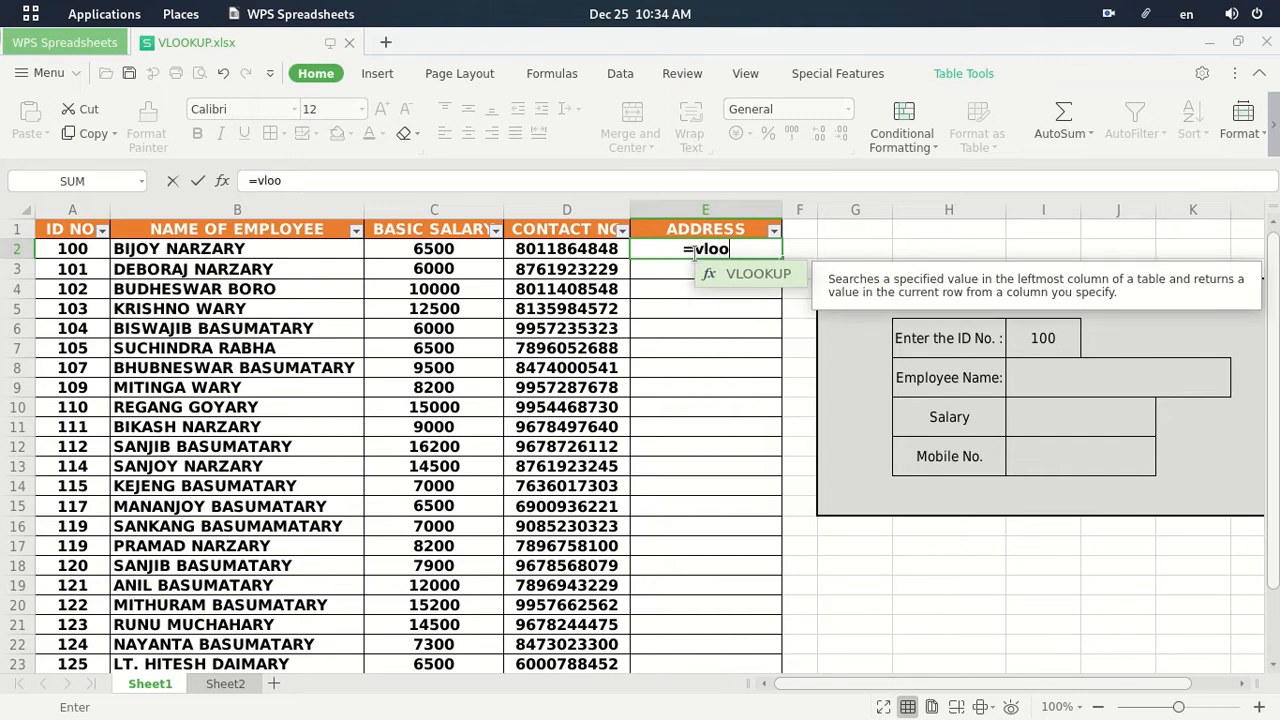
pyautogui.write('kup')
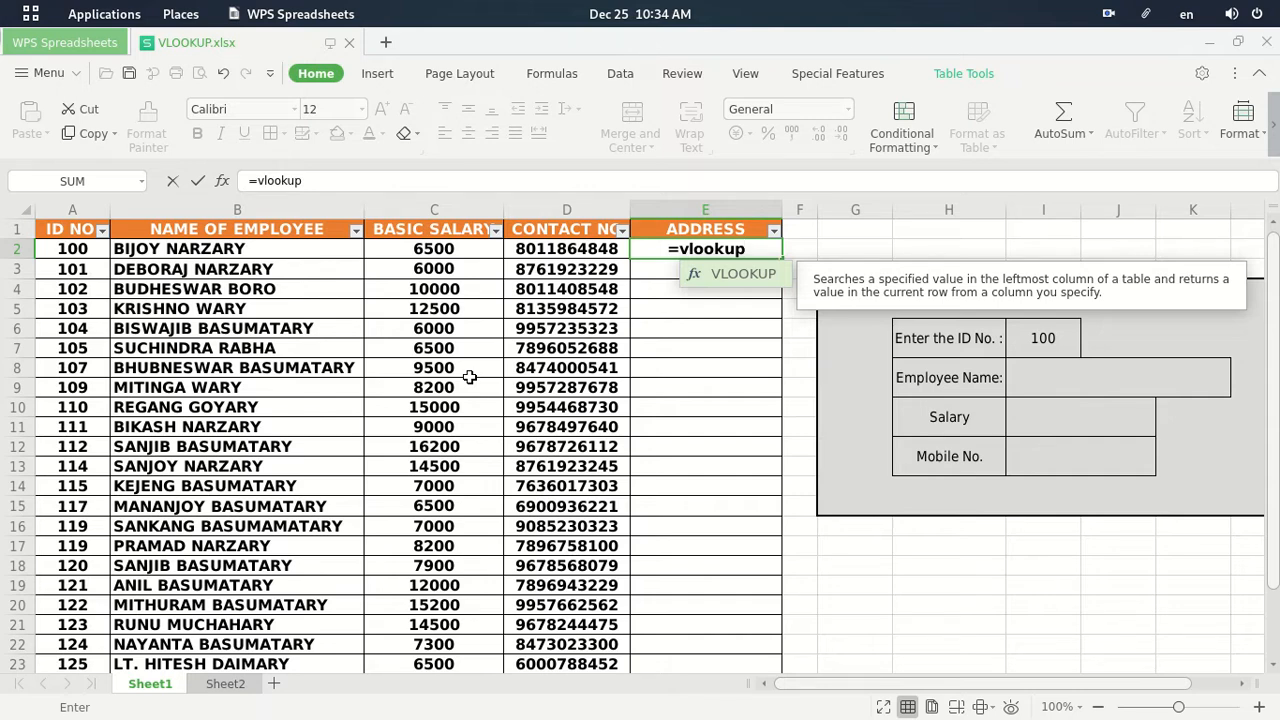
pyautogui.write('(')
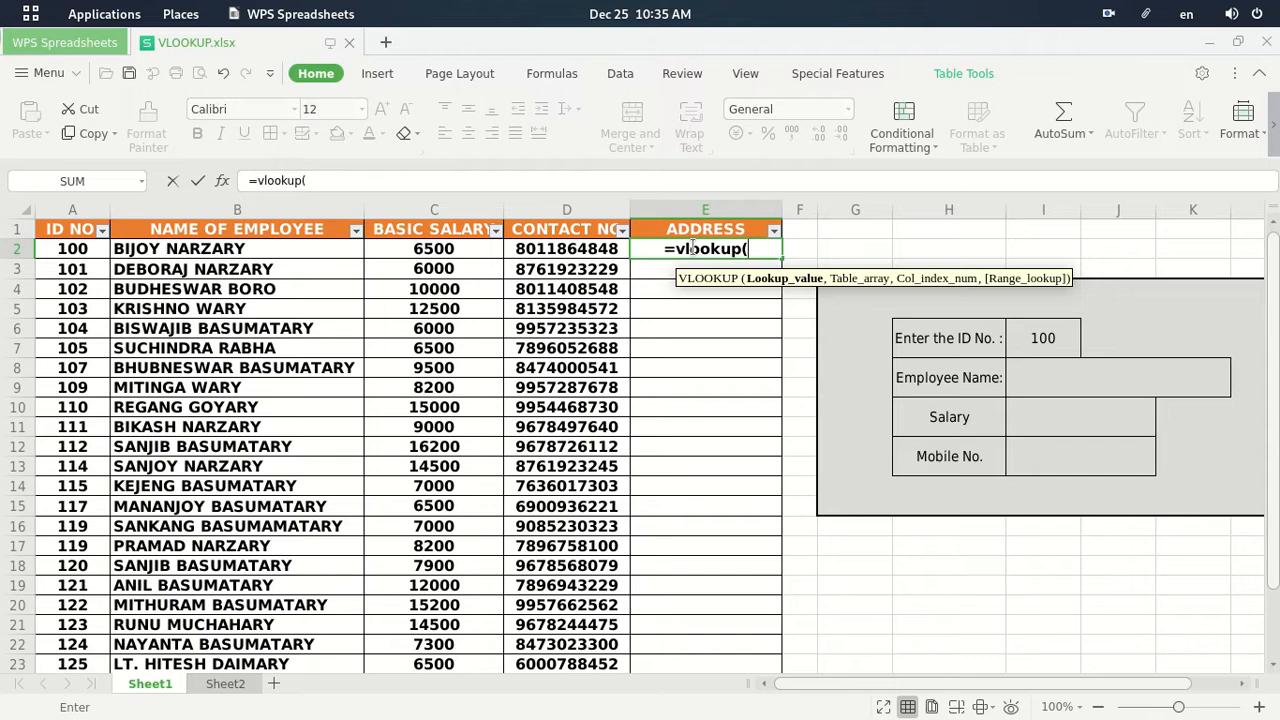
pyautogui.click(192, 249)
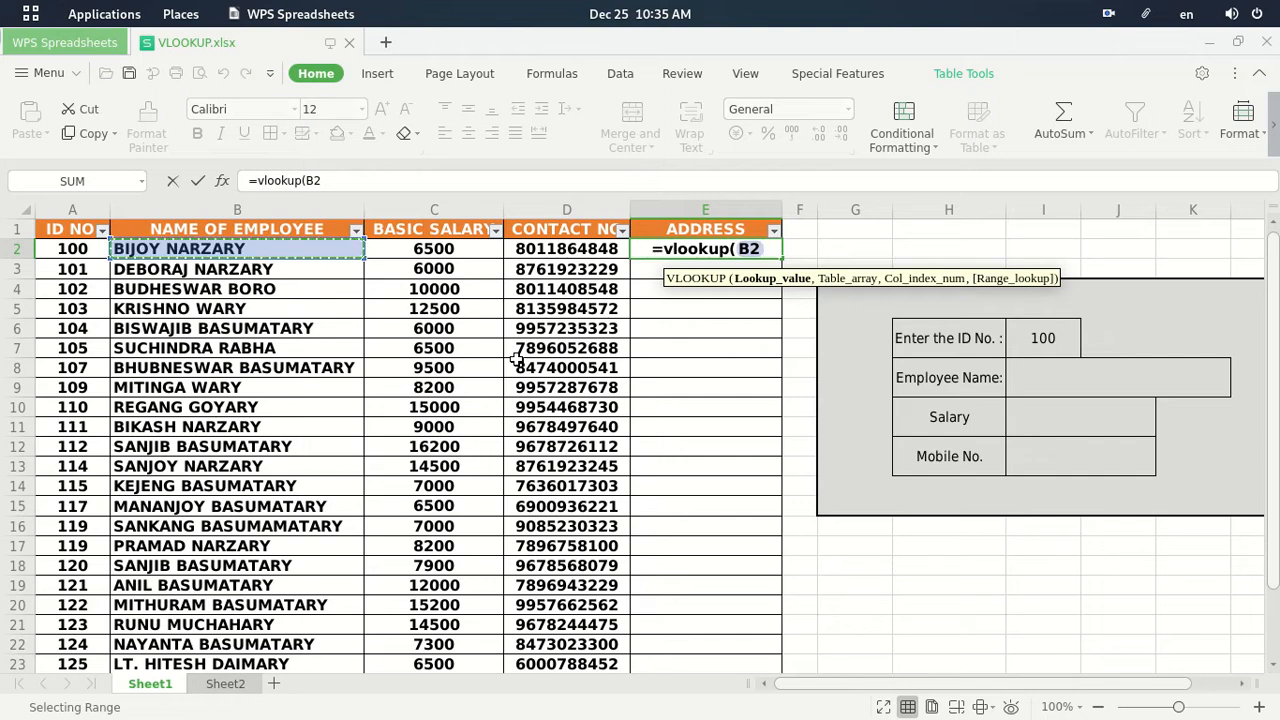
pyautogui.write(',')
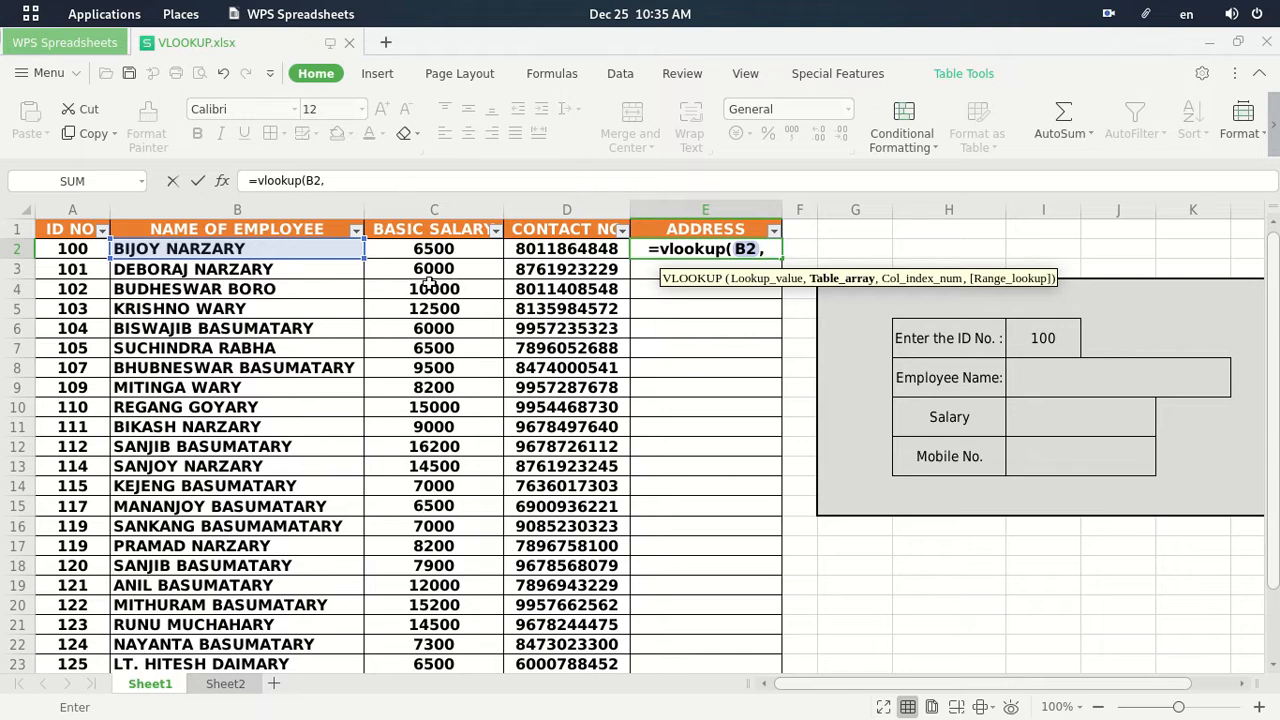
# Step: Complete the formula with table array Sheet2!A2:B26, column index 2 and range lookup 0, and check the result against Sheet2
pyautogui.click(226, 684)
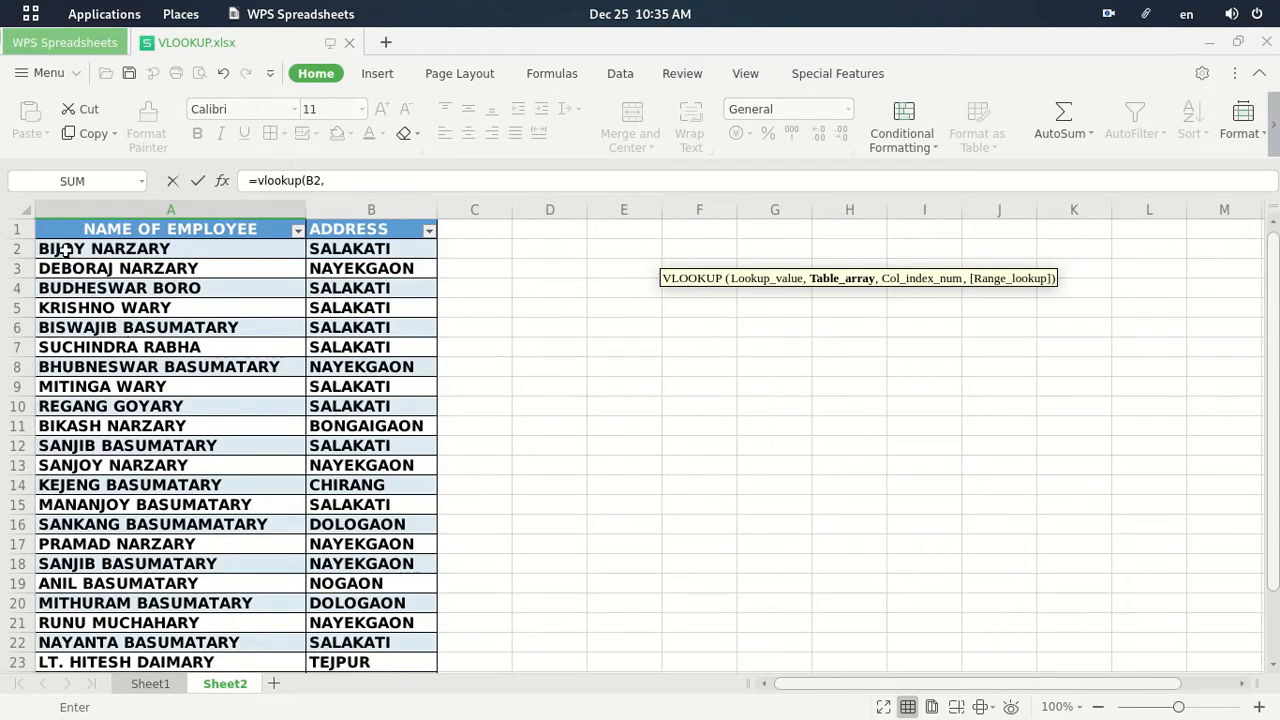
pyautogui.moveTo(62, 250); pyautogui.dragTo(400, 624)
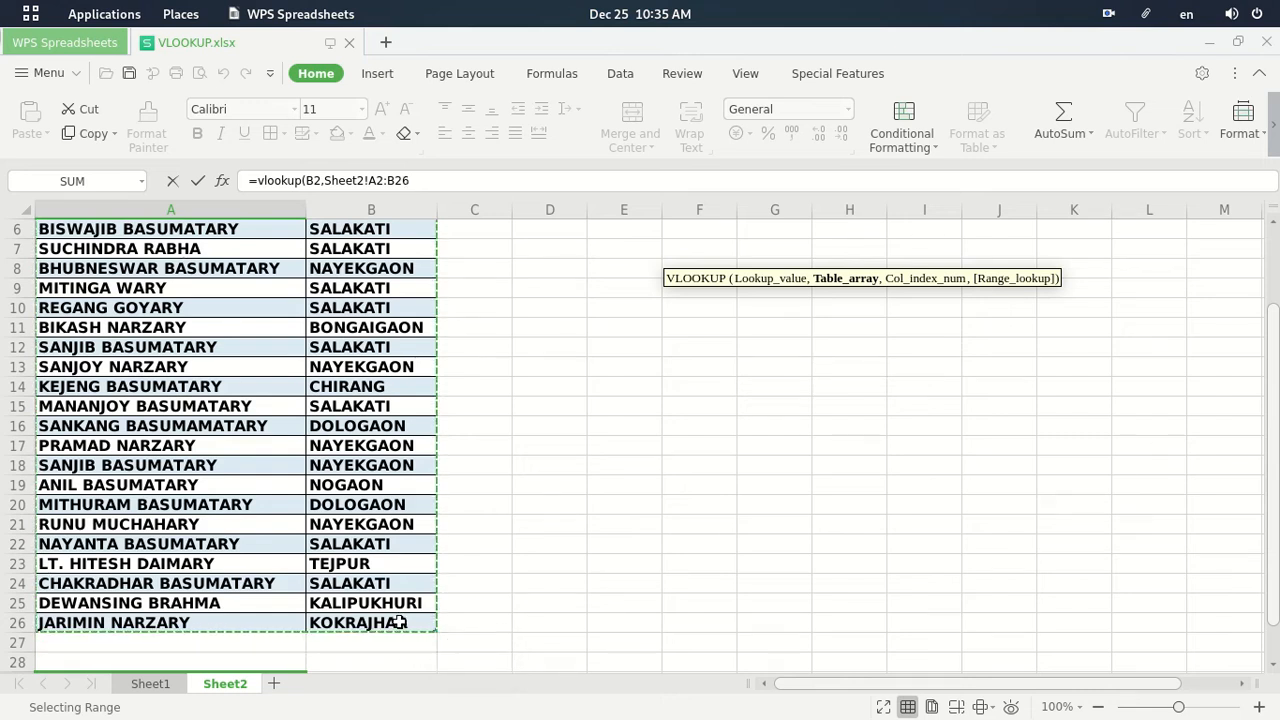
pyautogui.write(',')
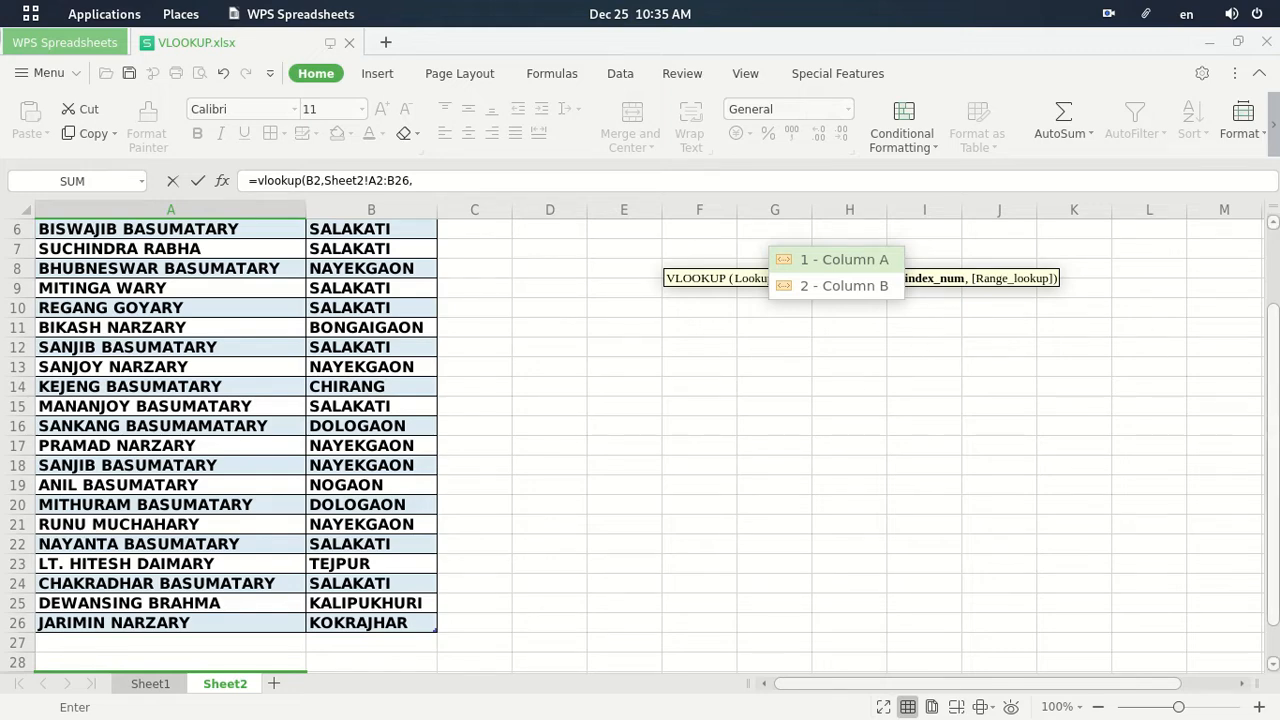
pyautogui.moveTo(1276, 455); pyautogui.dragTo(1276, 339)
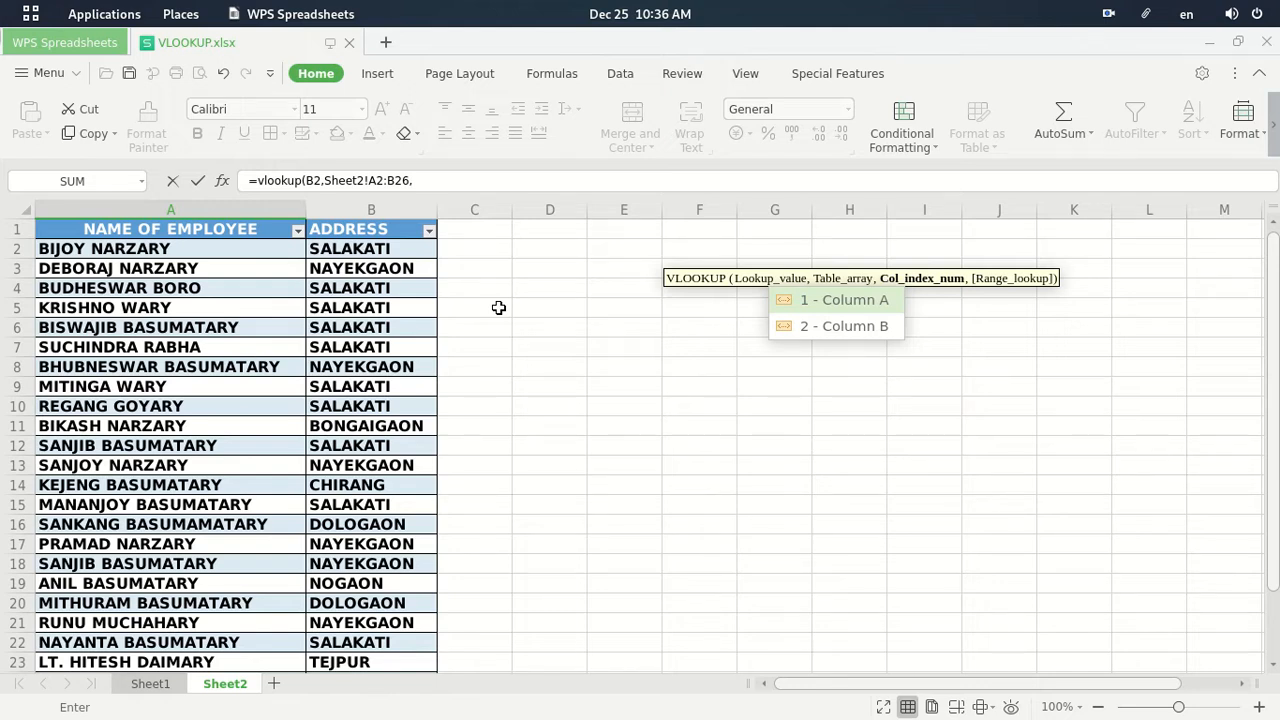
pyautogui.write('2')
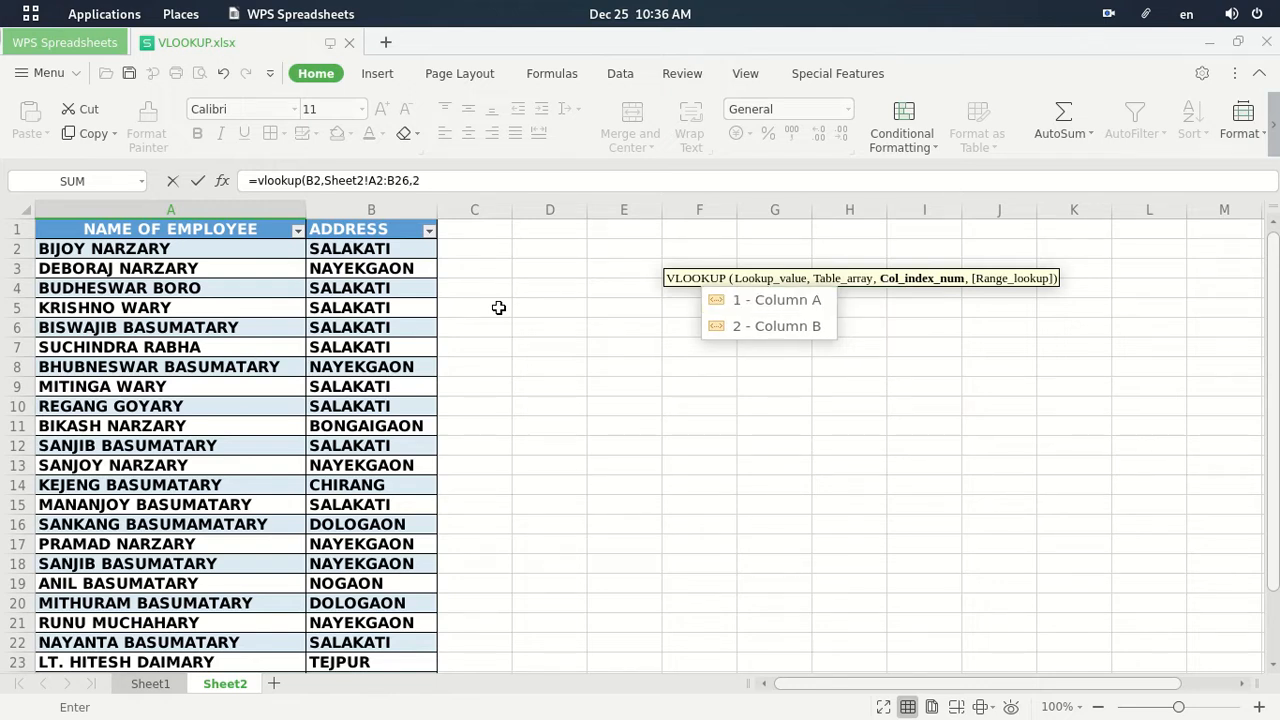
pyautogui.write(',')
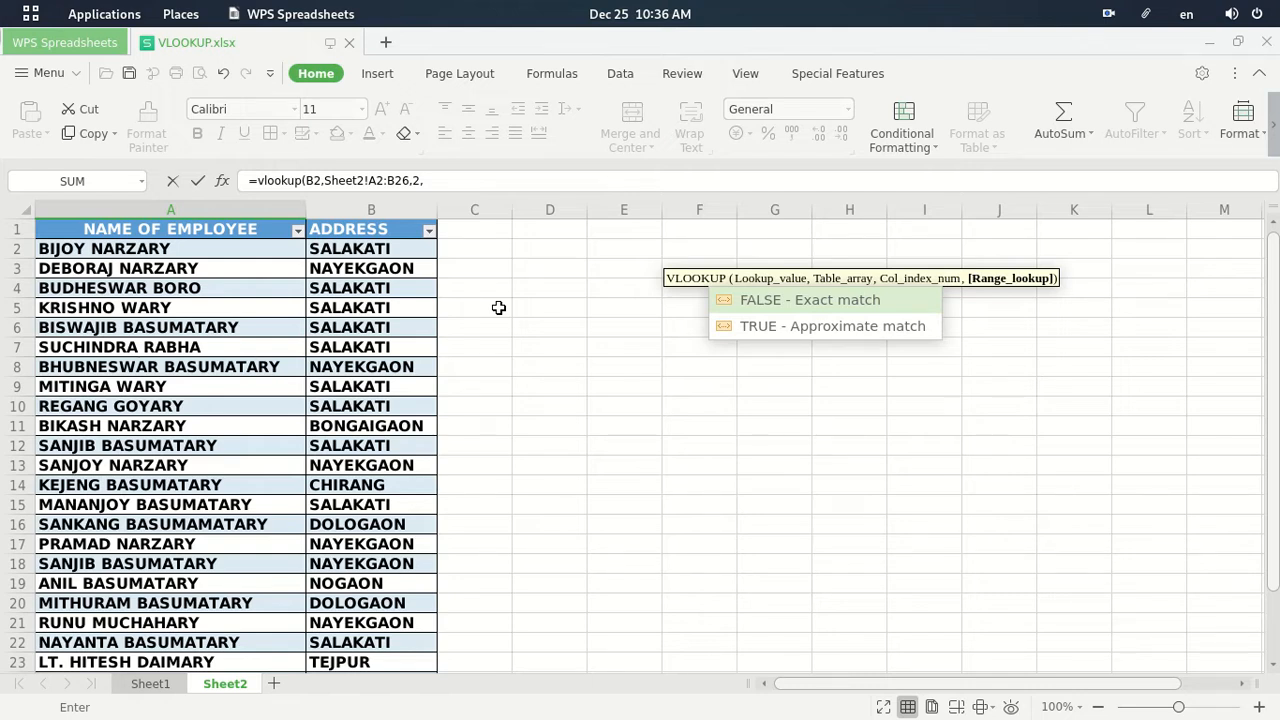
pyautogui.write('0')
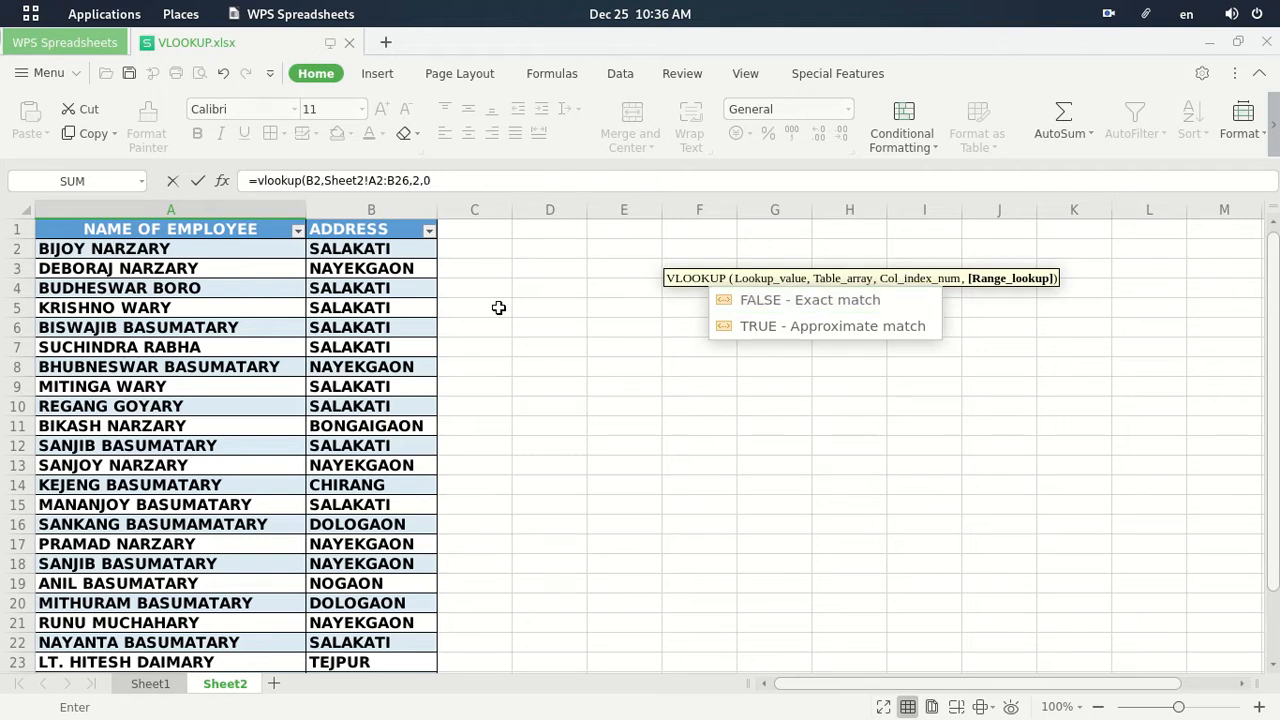
pyautogui.write(')')
pyautogui.press('Return')
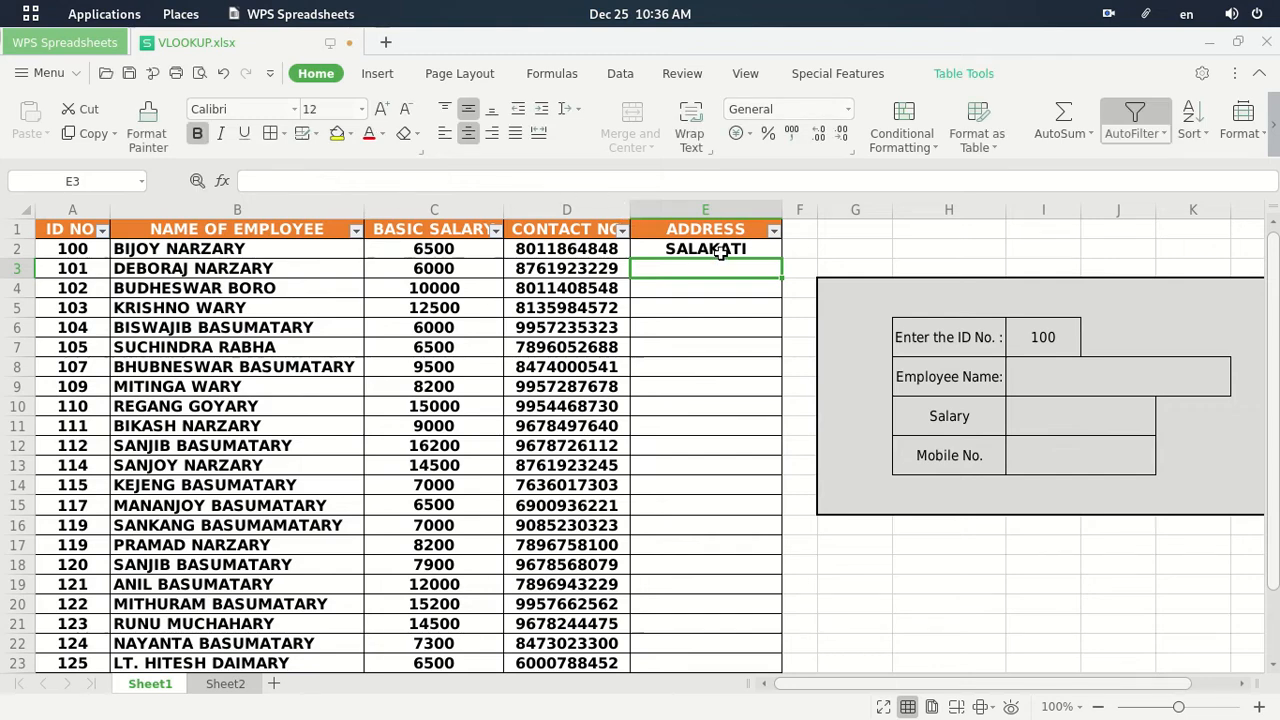
pyautogui.click(232, 690)
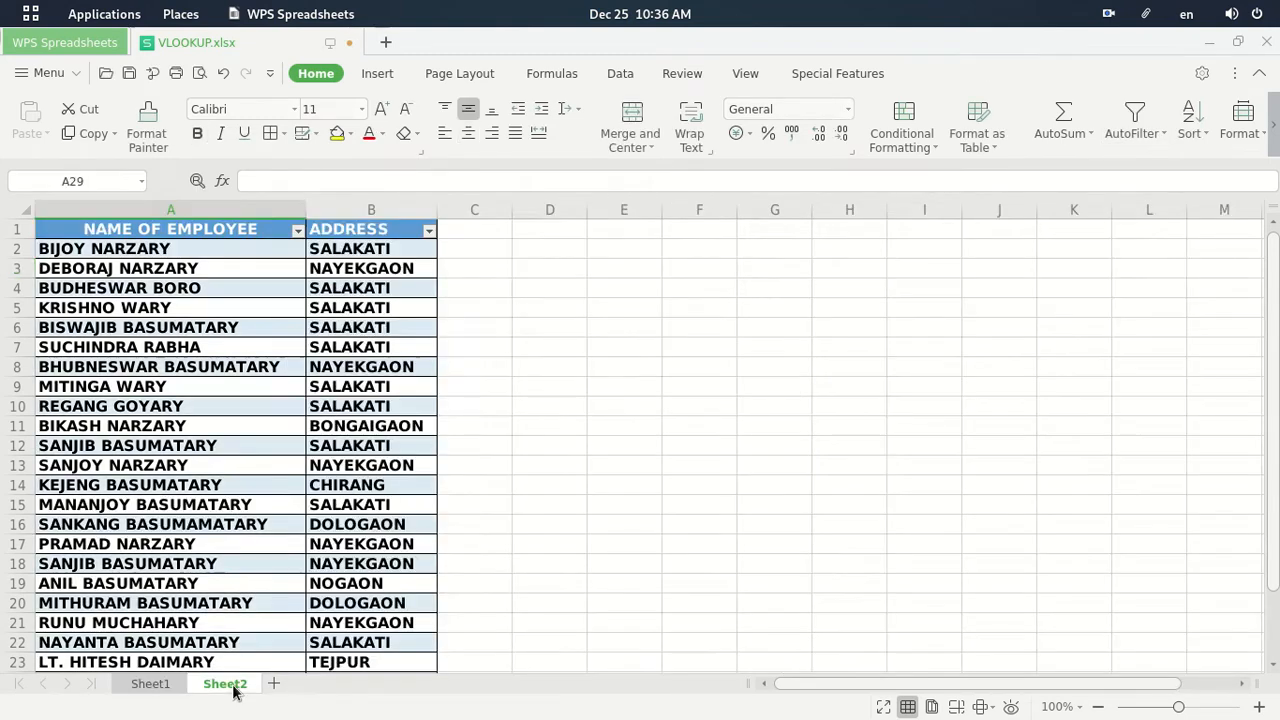
pyautogui.click(150, 684)
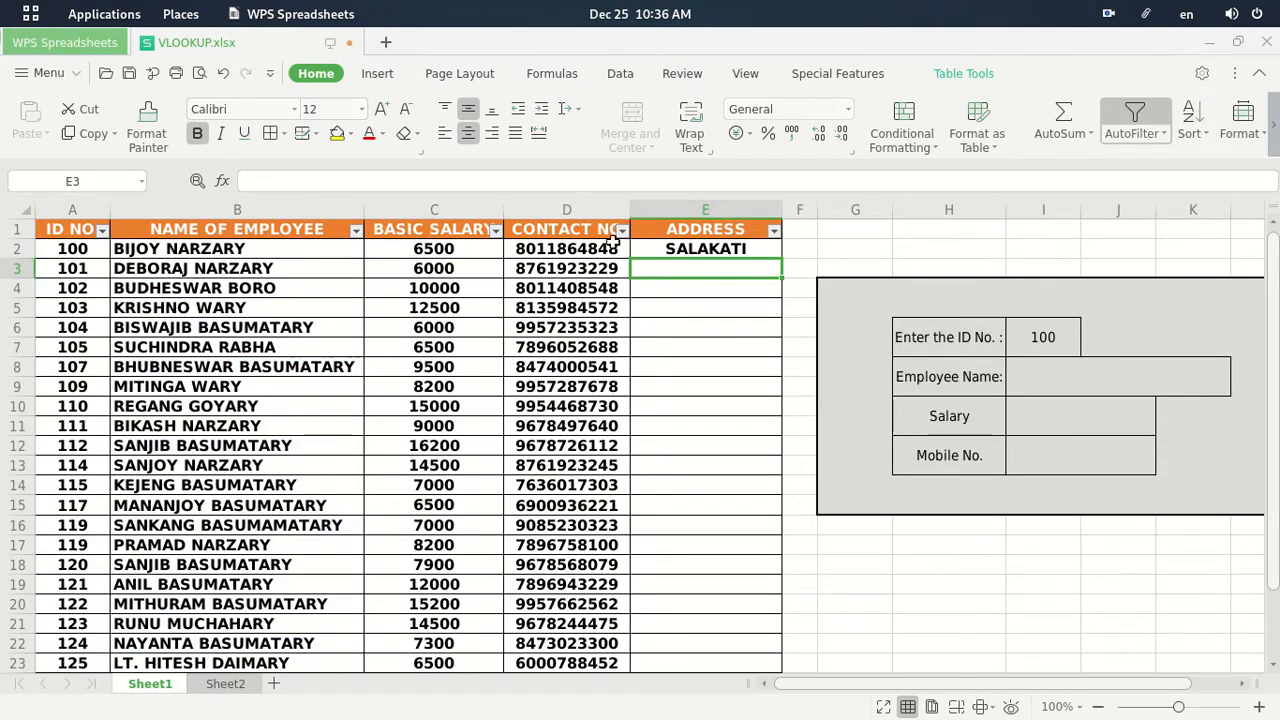
# Step: Make the table array in the E2 formula absolute, as Sheet2!$A$2:$B$26
pyautogui.click(697, 249)
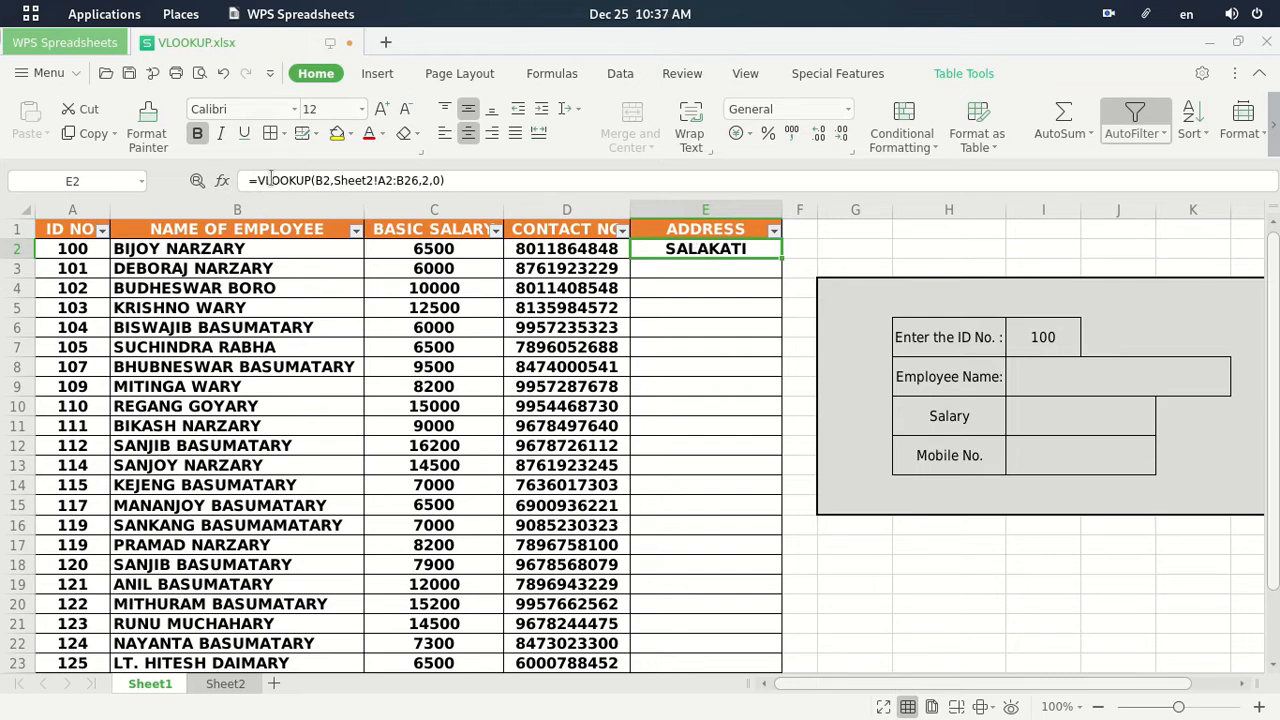
pyautogui.click(388, 180)
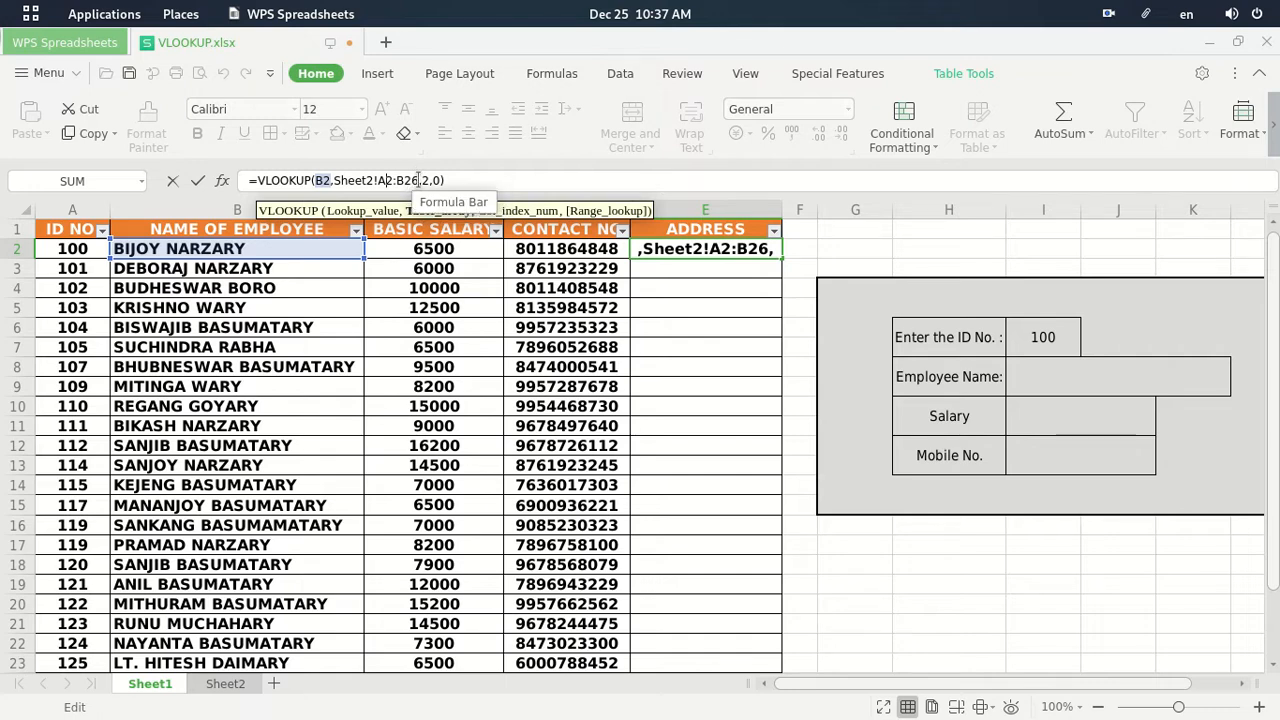
pyautogui.moveTo(418, 180); pyautogui.dragTo(378, 180)
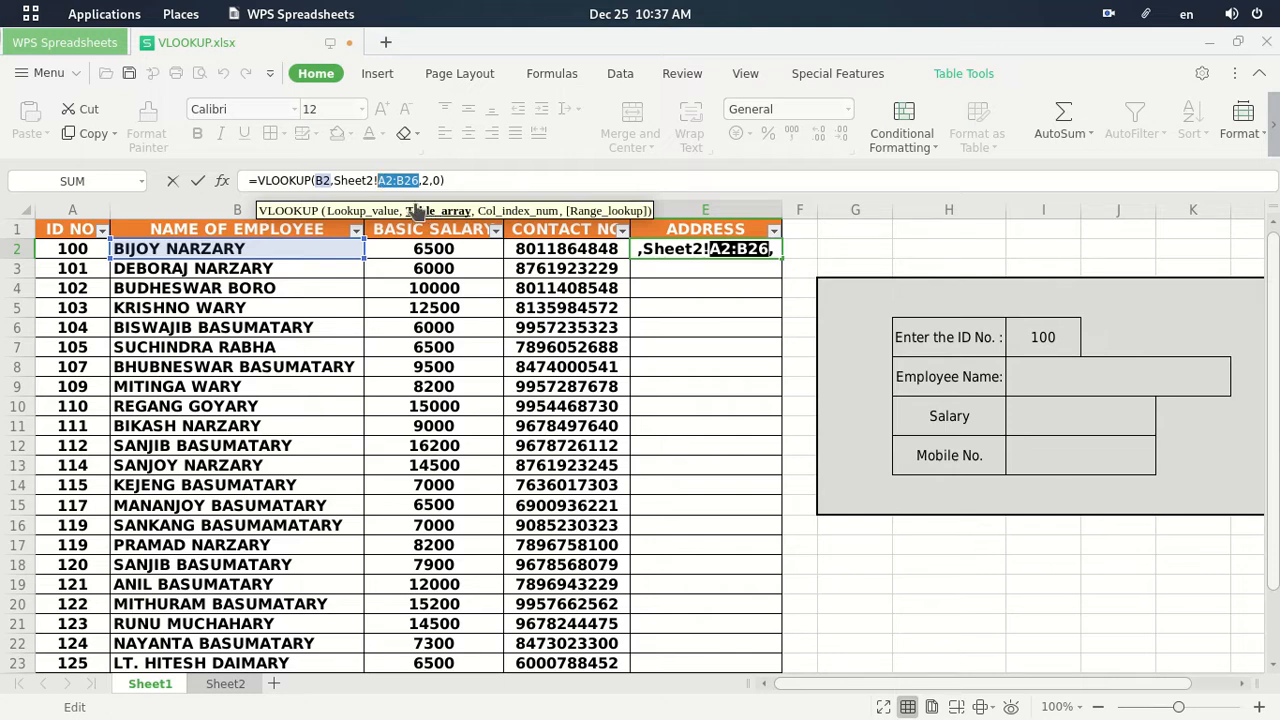
pyautogui.press('F4')
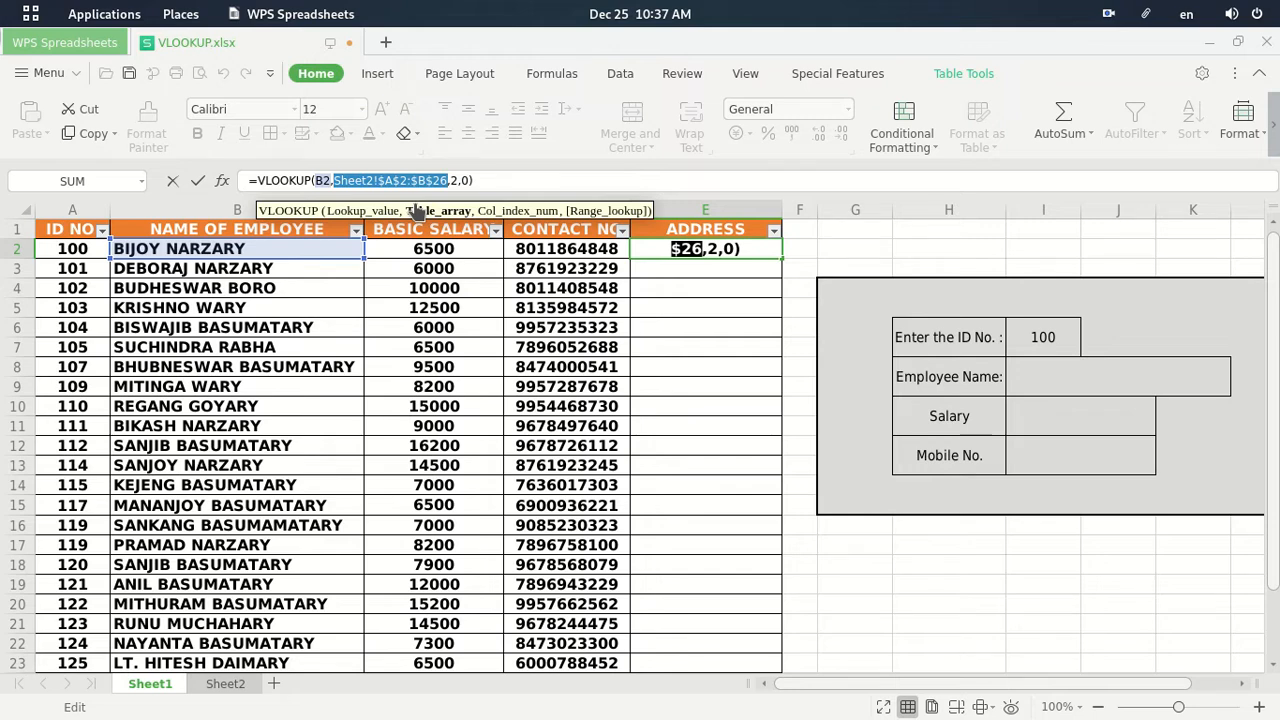
pyautogui.press('Return')
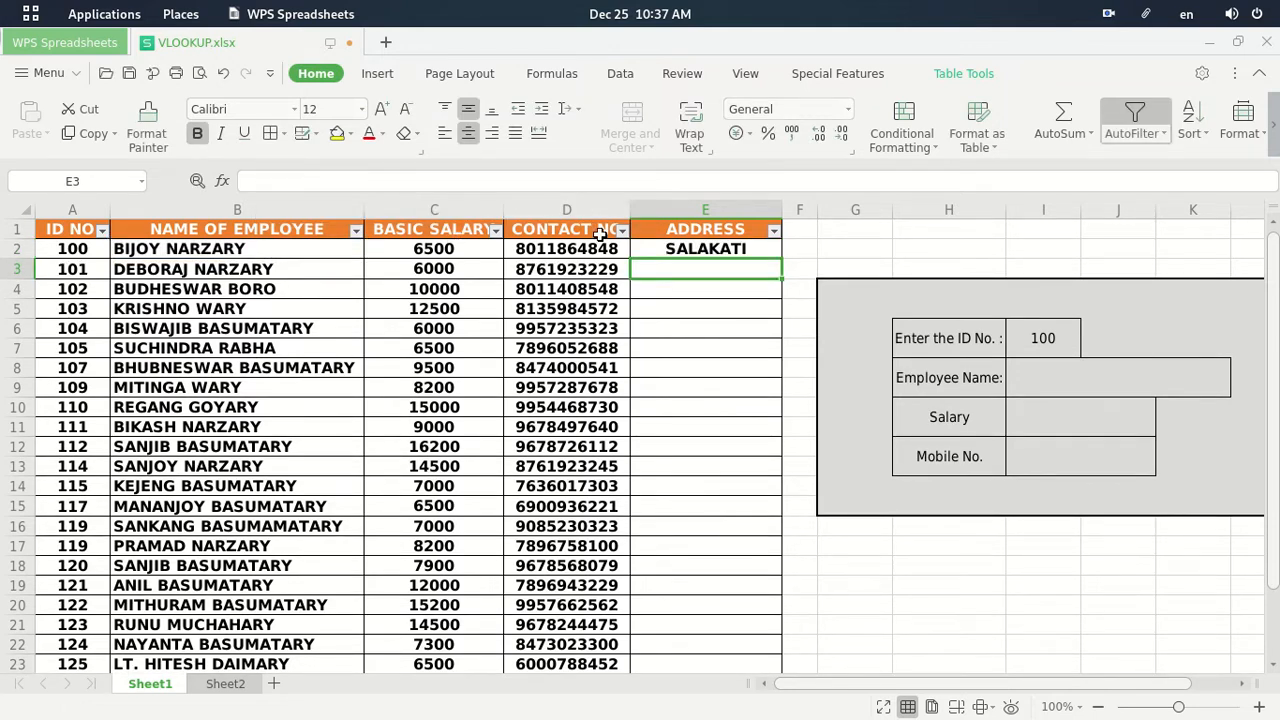
# Step: Fill the E2 formula down the ADDRESS column through E26
pyautogui.click(736, 249)
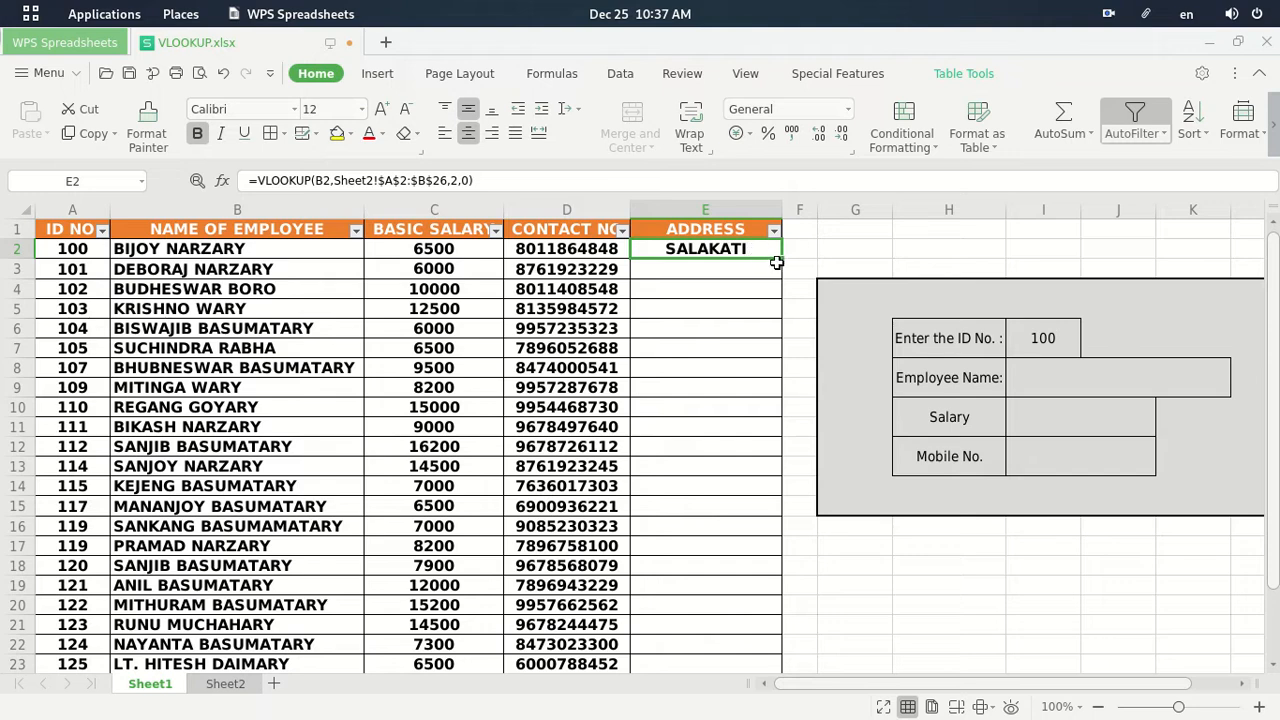
pyautogui.moveTo(781, 258); pyautogui.dragTo(776, 611)
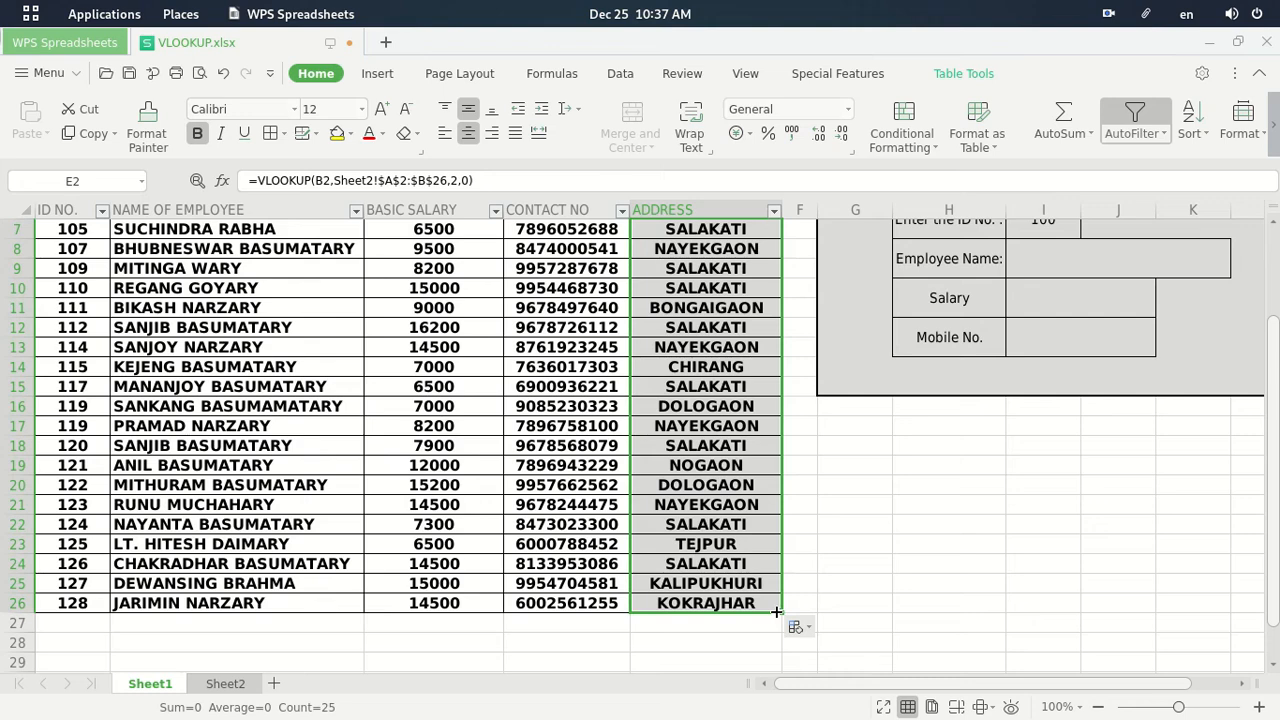
pyautogui.scroll(2, 740, 465)
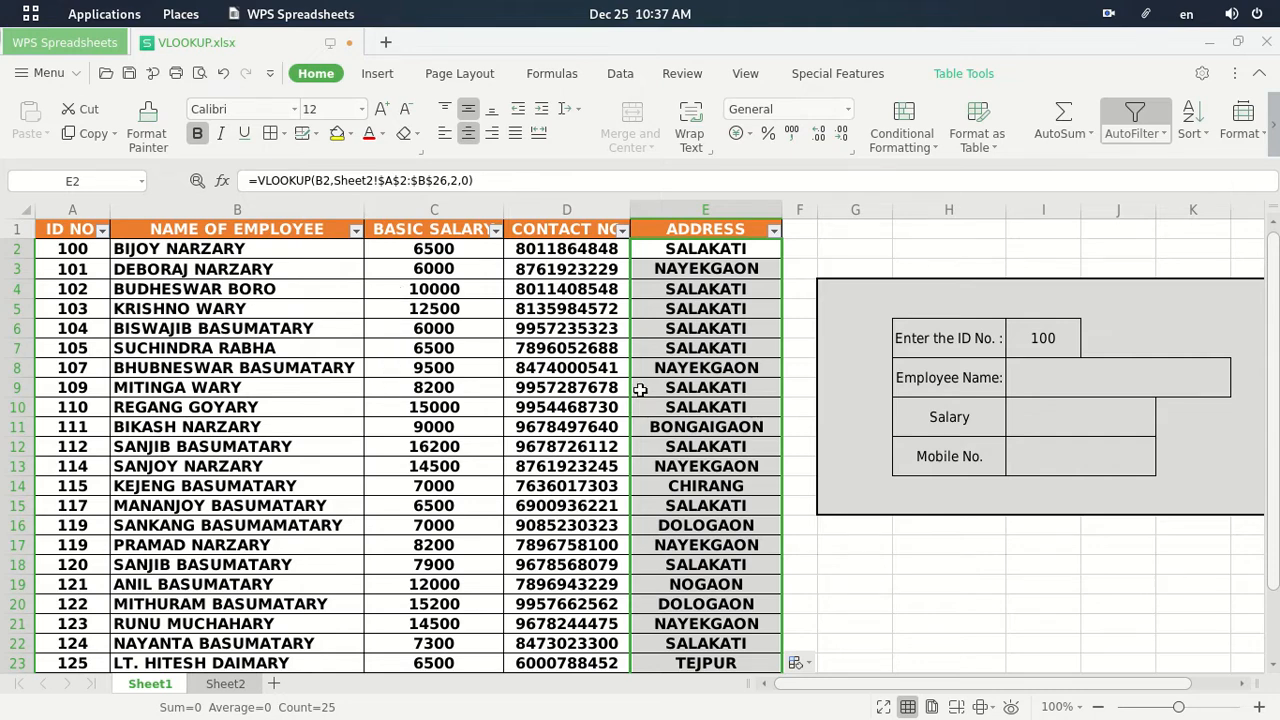
pyautogui.click(855, 574)
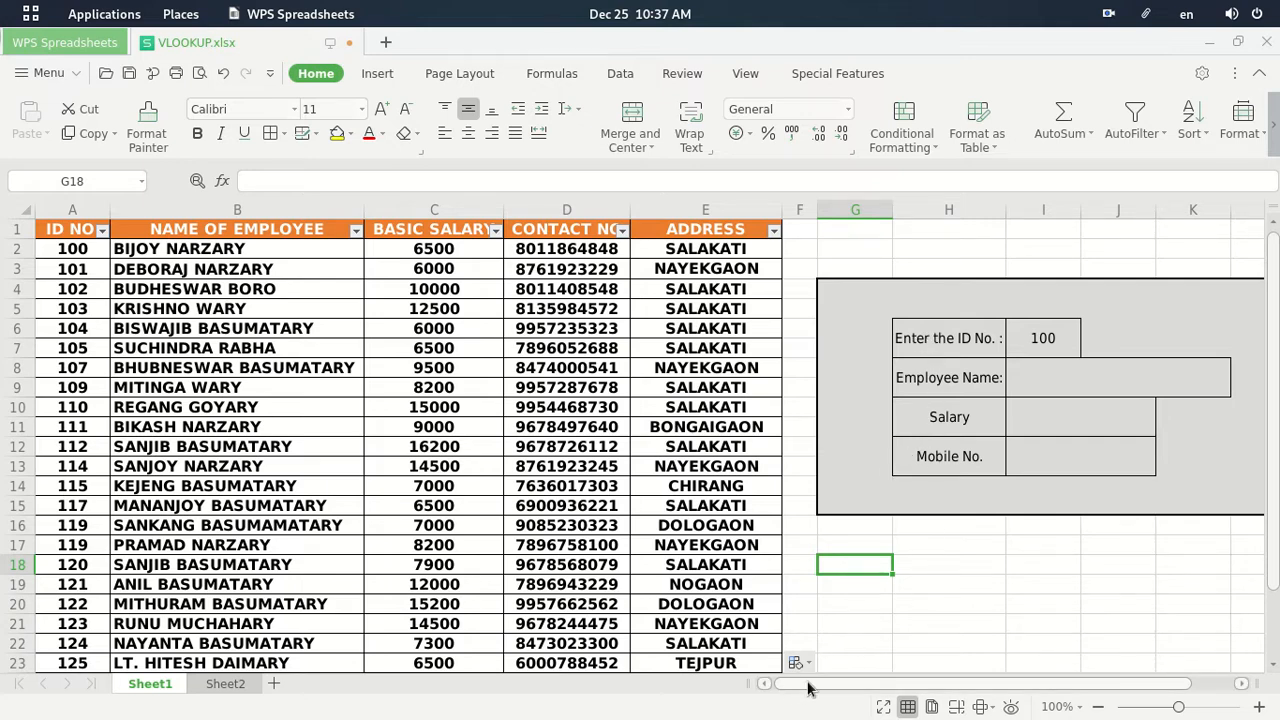
pyautogui.moveTo(809, 685); pyautogui.dragTo(926, 671)
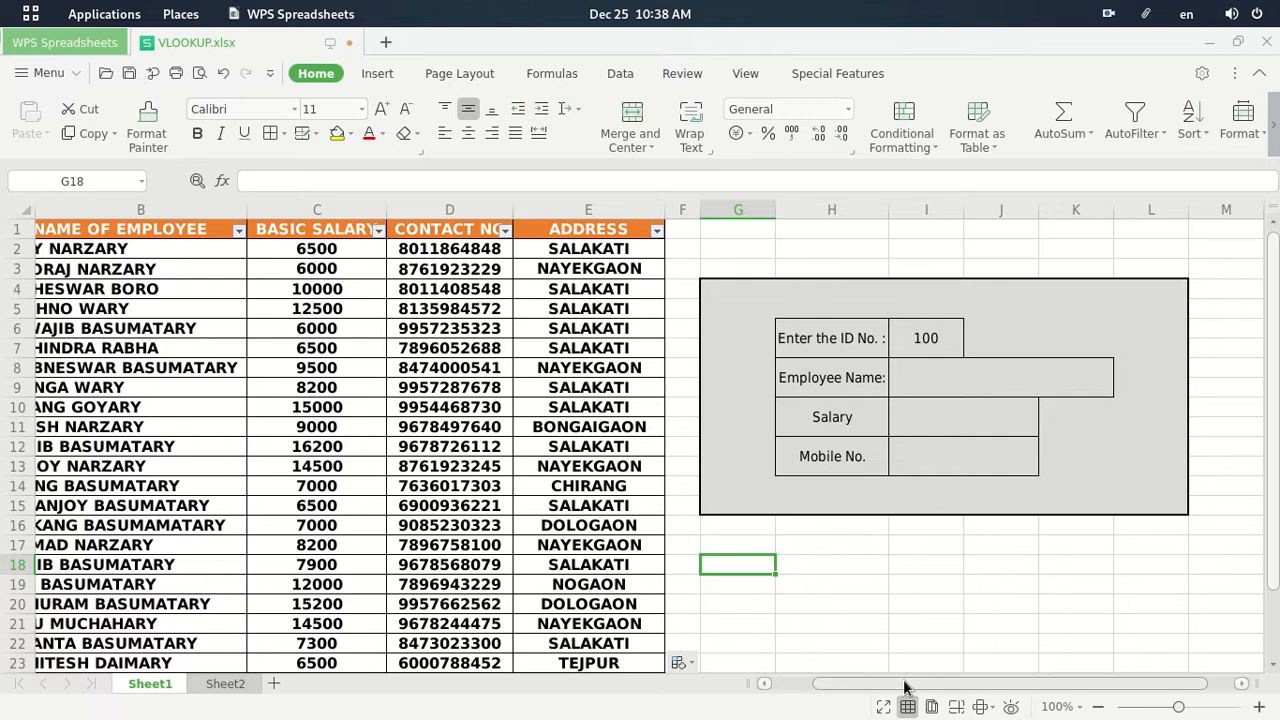
# Step: Start a VLOOKUP formula in the form's Employee Name cell I8 with the ID number in I6 as the lookup value
pyautogui.moveTo(904, 686); pyautogui.dragTo(867, 686)
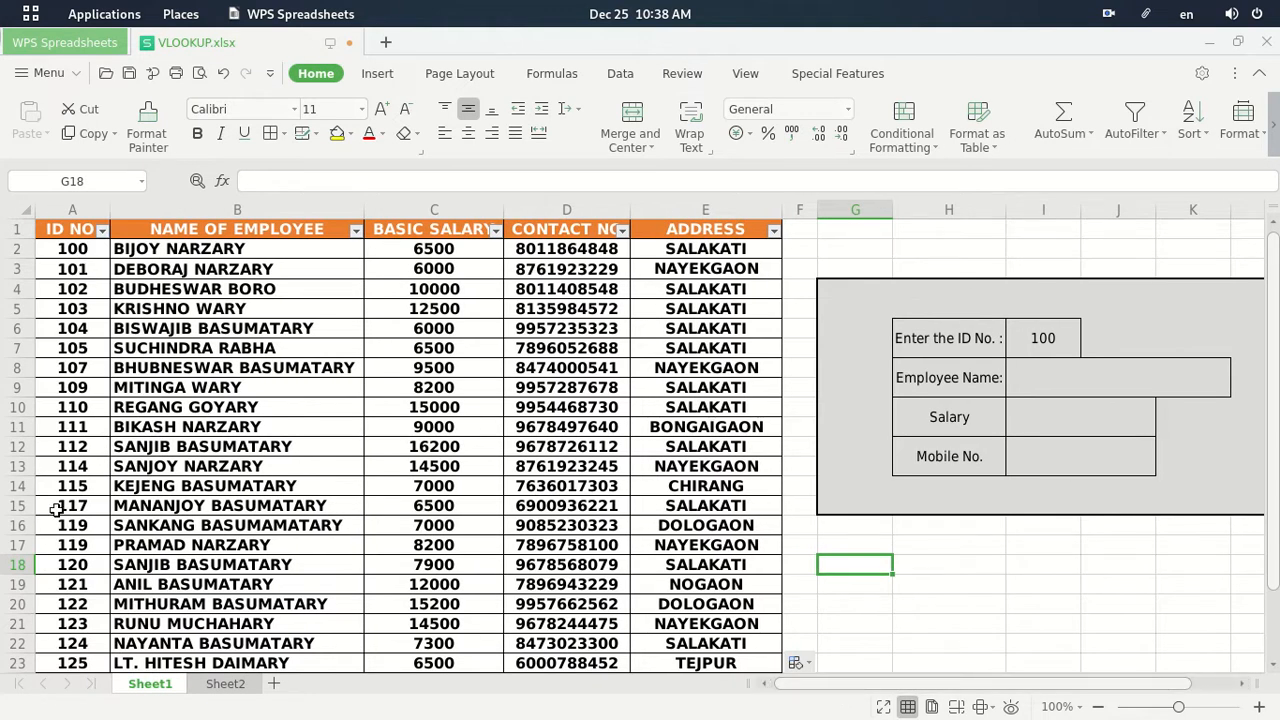
pyautogui.scroll(-2, 77, 605)
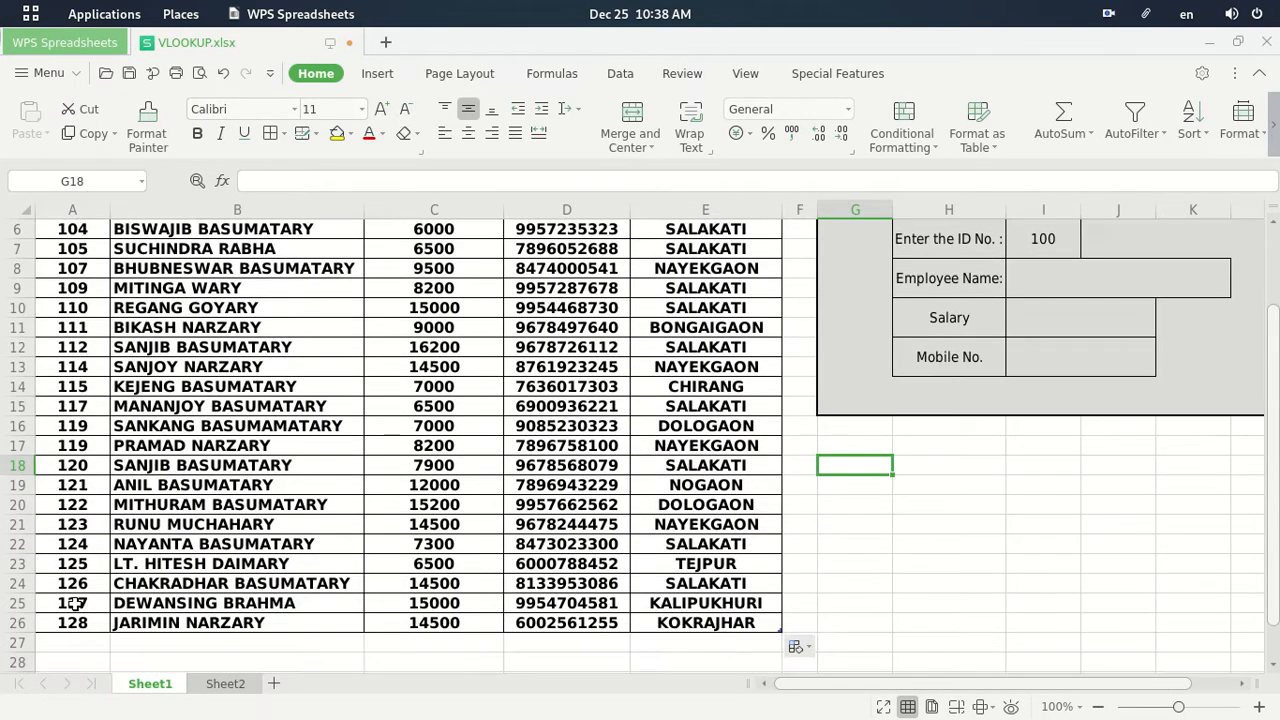
pyautogui.scroll(2, 76, 604)
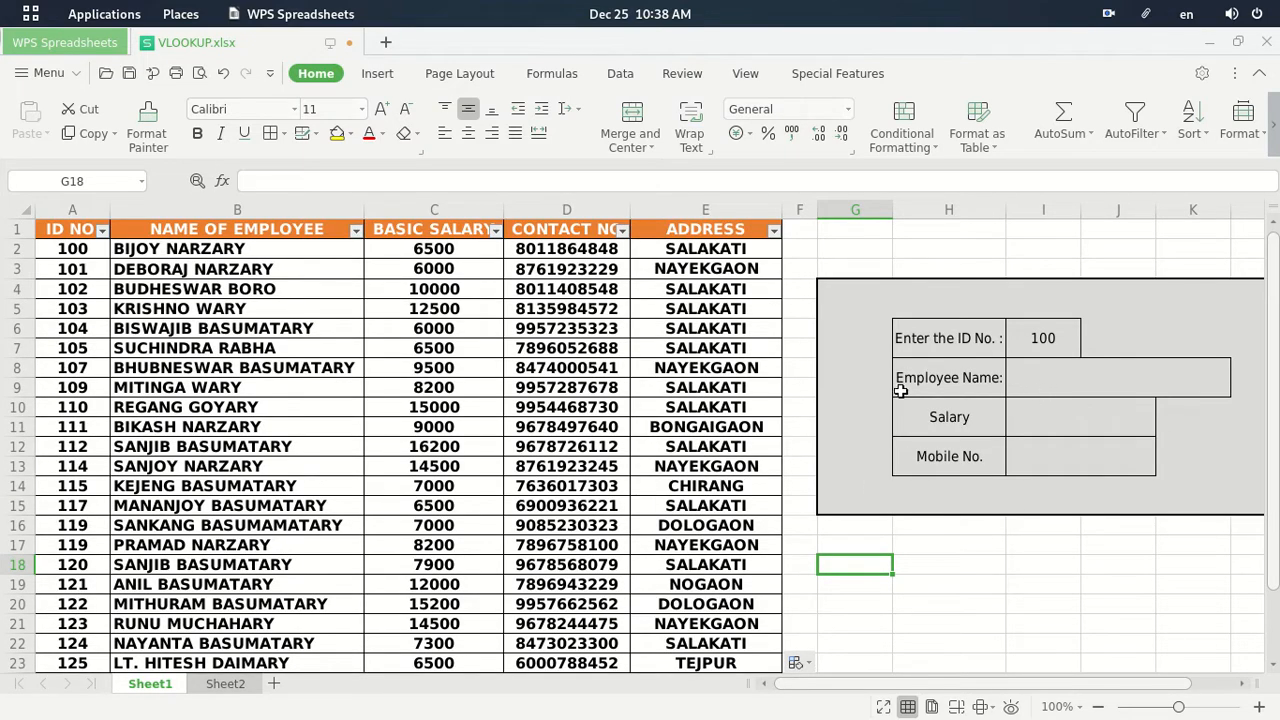
pyautogui.click(1047, 375)
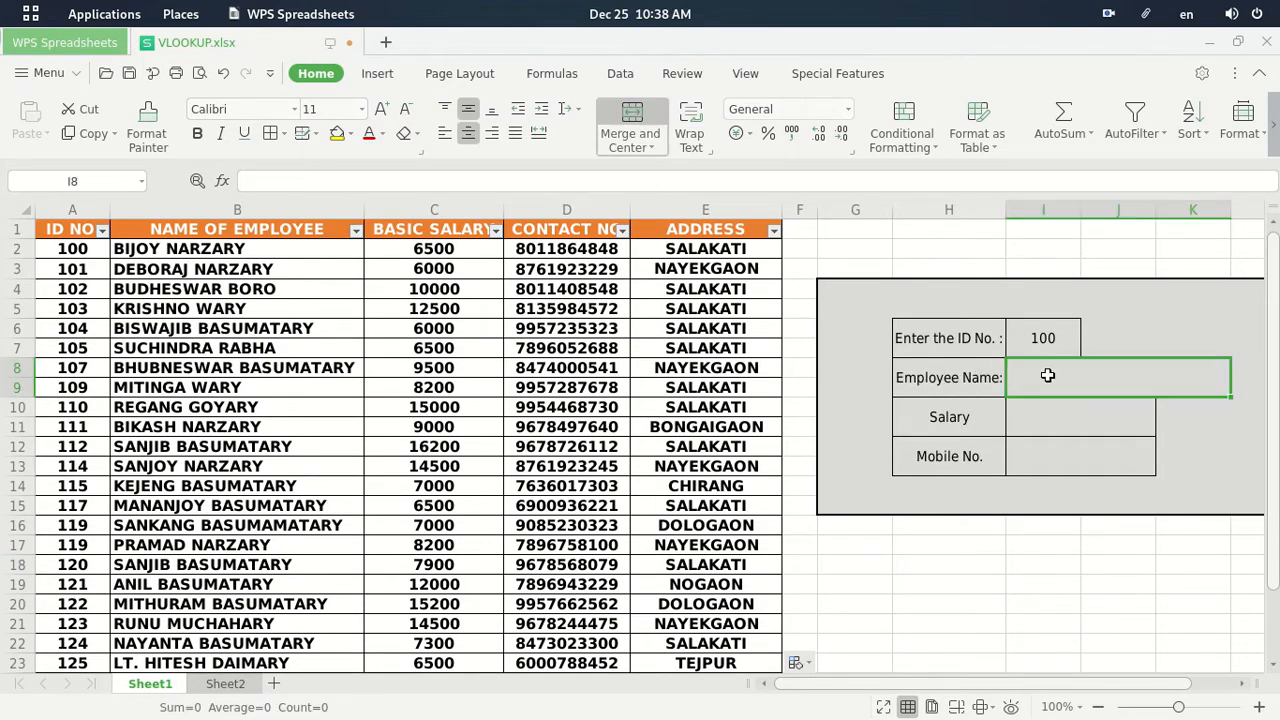
pyautogui.write('=')
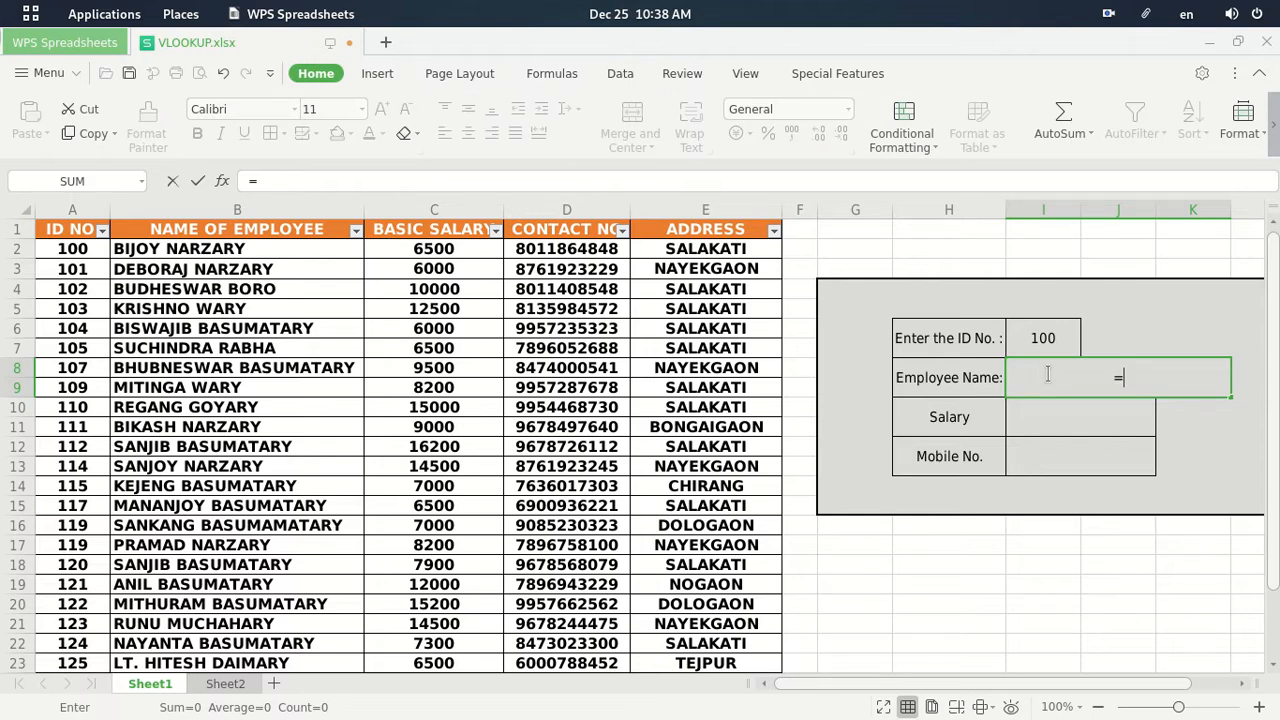
pyautogui.write('v')
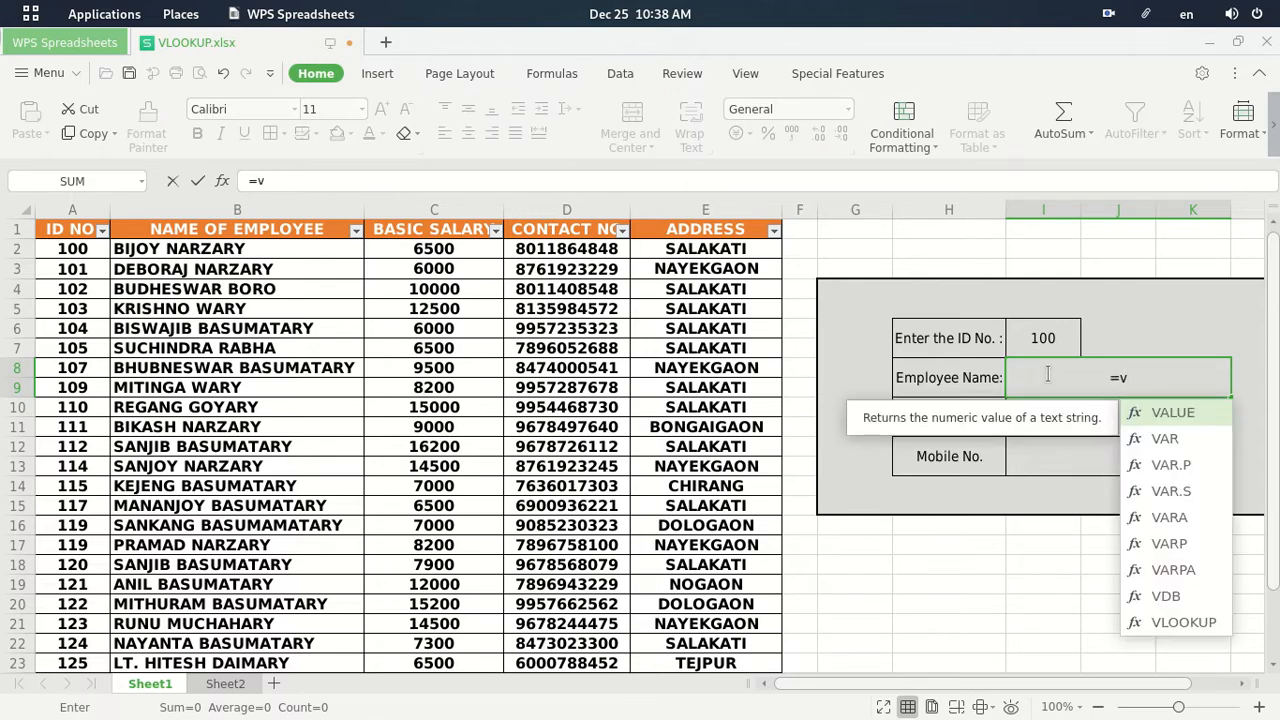
pyautogui.write('lookup')
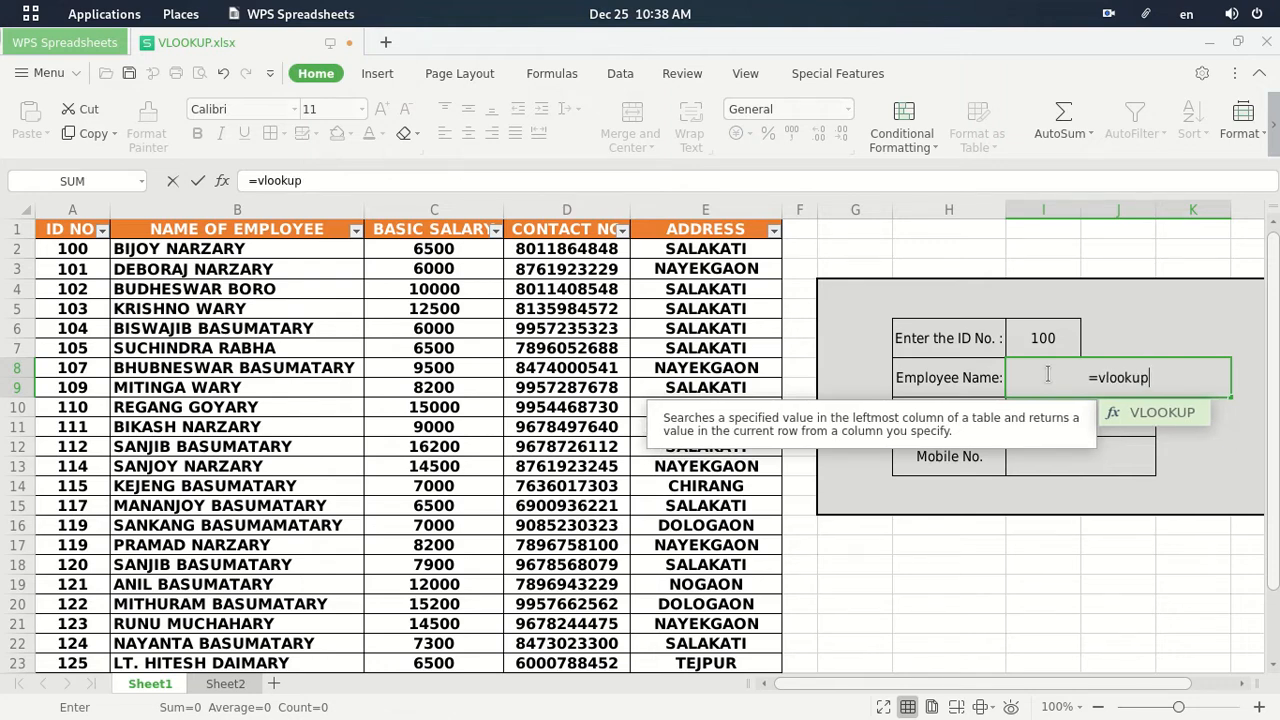
pyautogui.write('(')
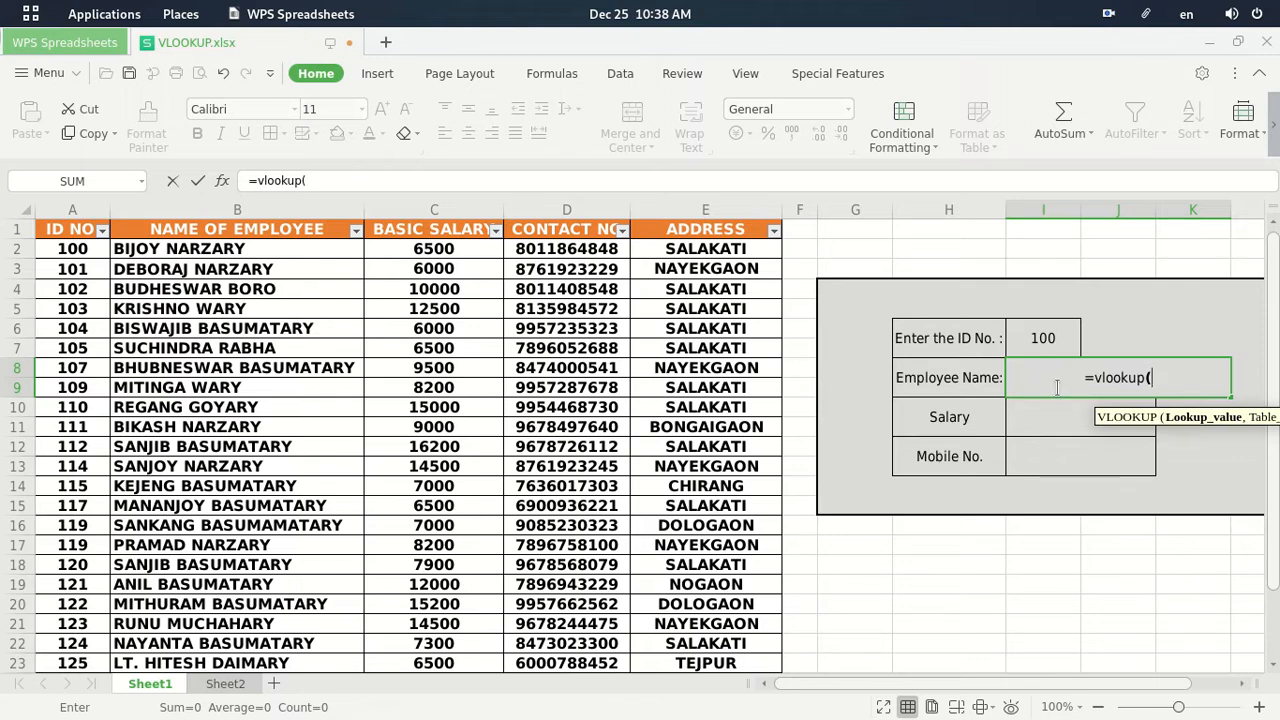
pyautogui.click(1044, 337)
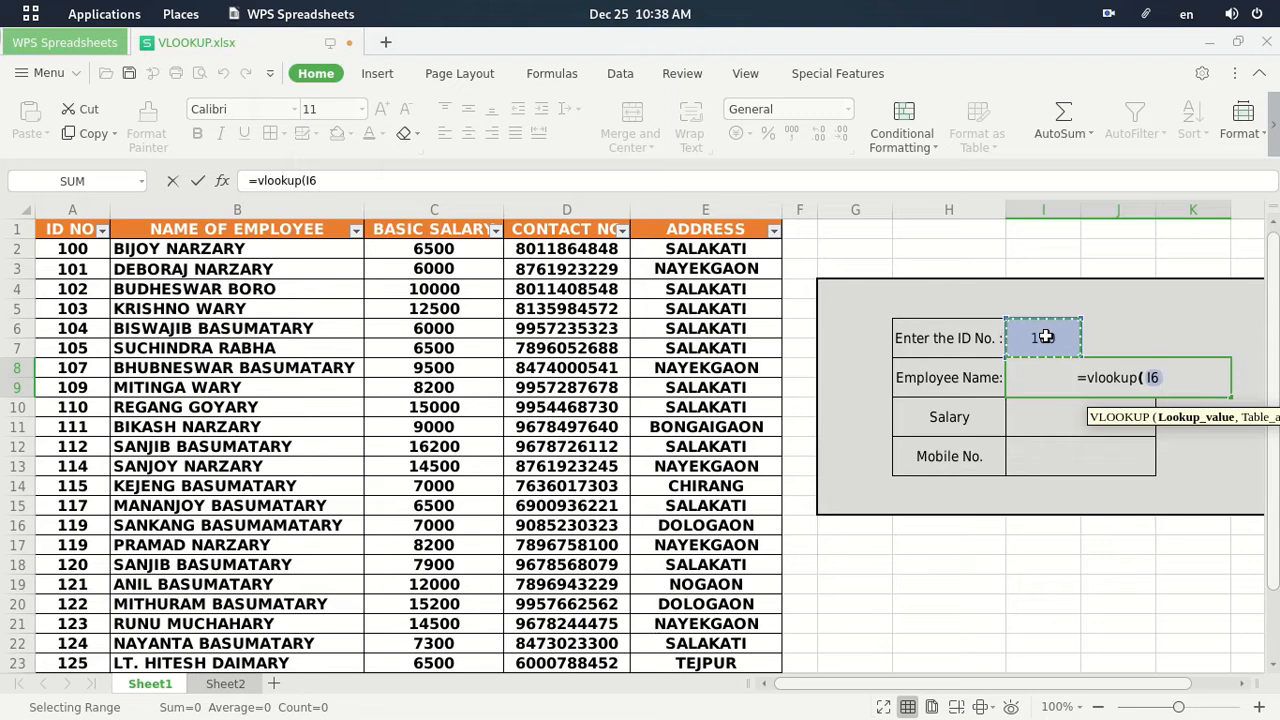
pyautogui.write(',')
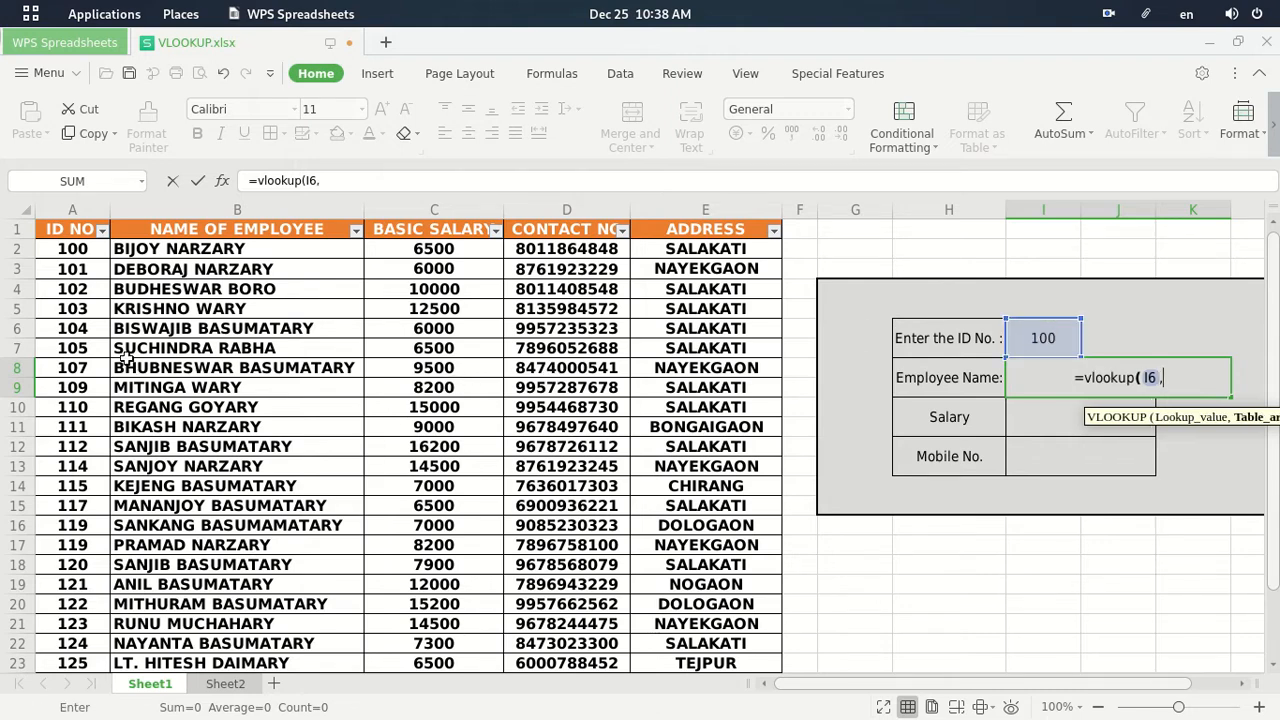
# Step: Complete the Employee Name formula with table array A2:E26, column index 2 and range lookup 0
pyautogui.moveTo(70, 250); pyautogui.dragTo(727, 648)
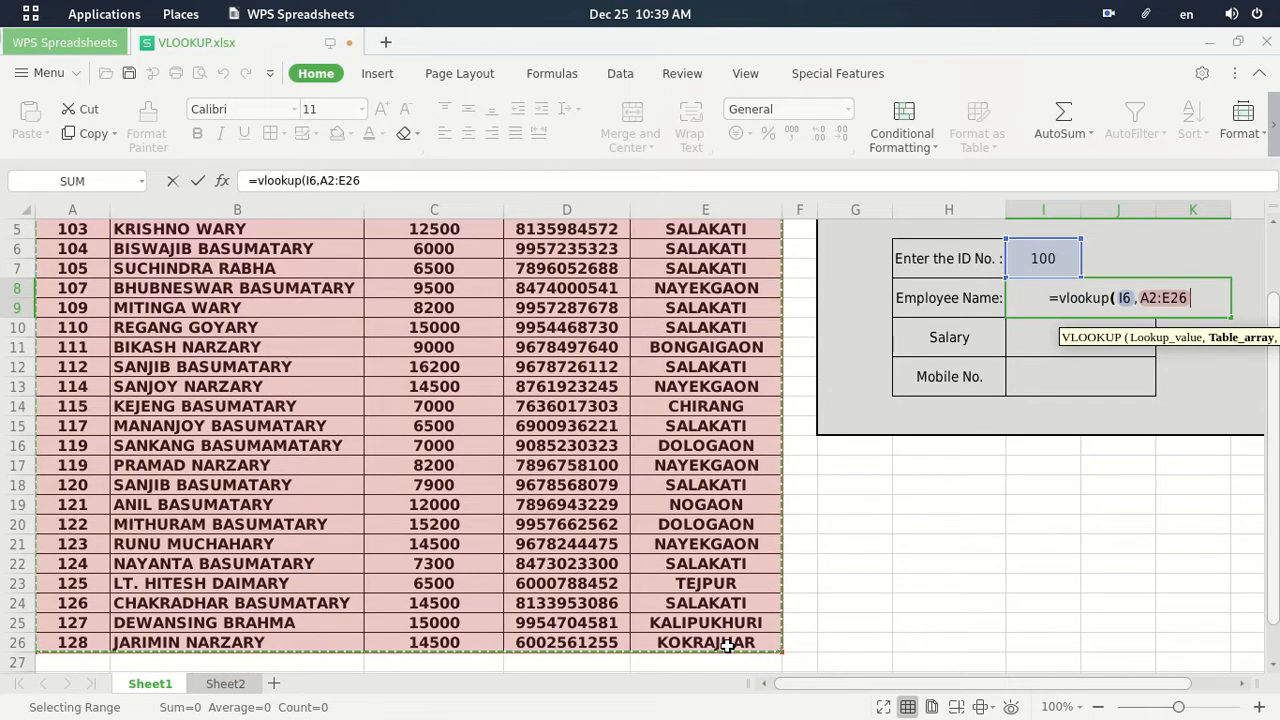
pyautogui.write(',')
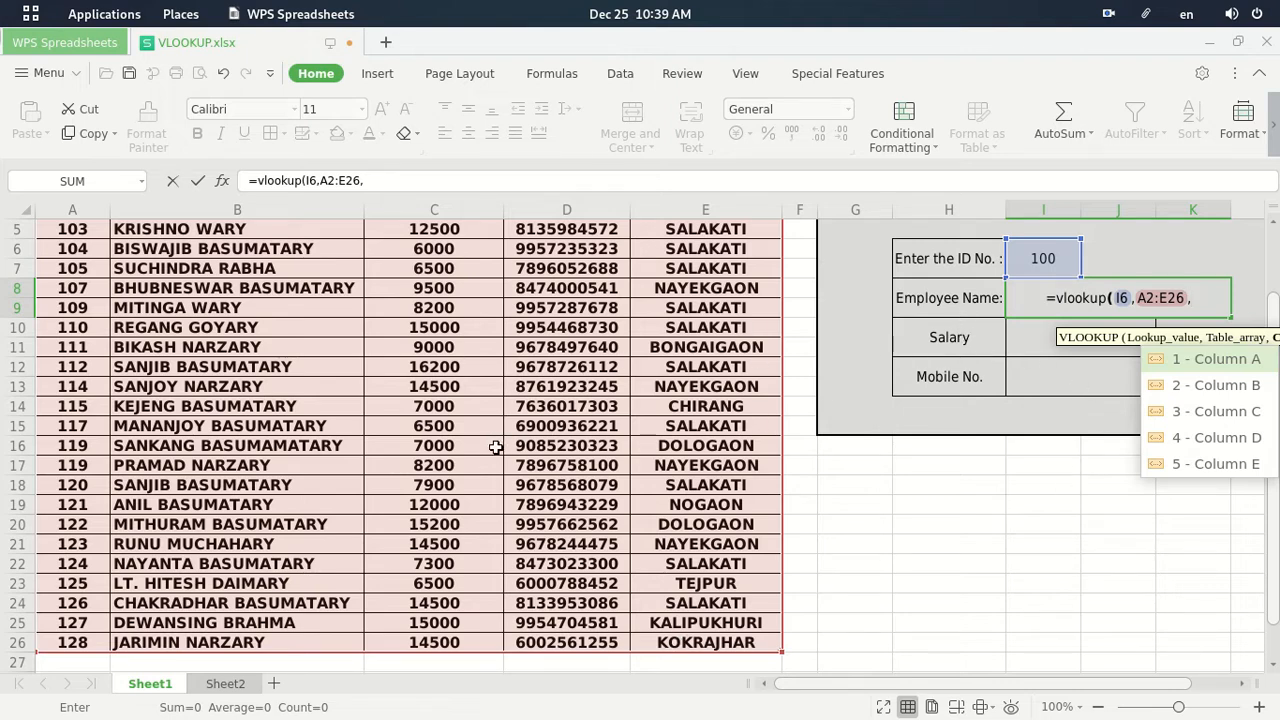
pyautogui.scroll(2, 496, 447)
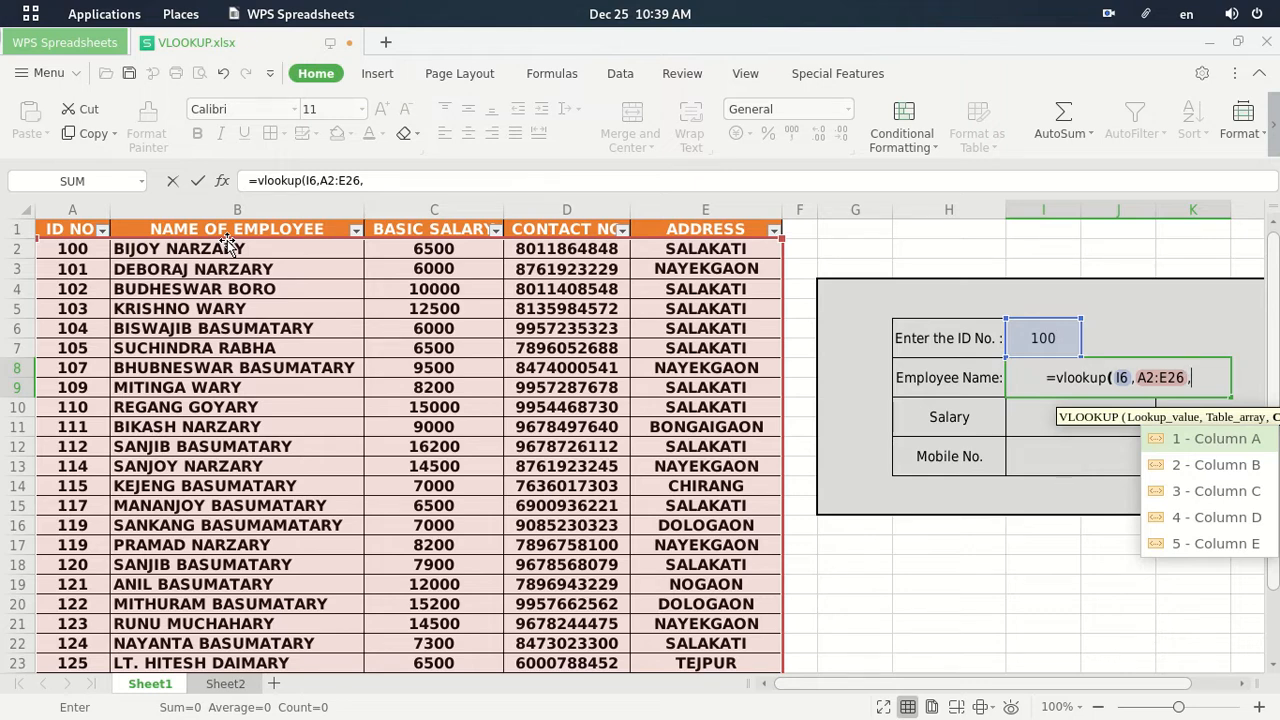
pyautogui.write('2')
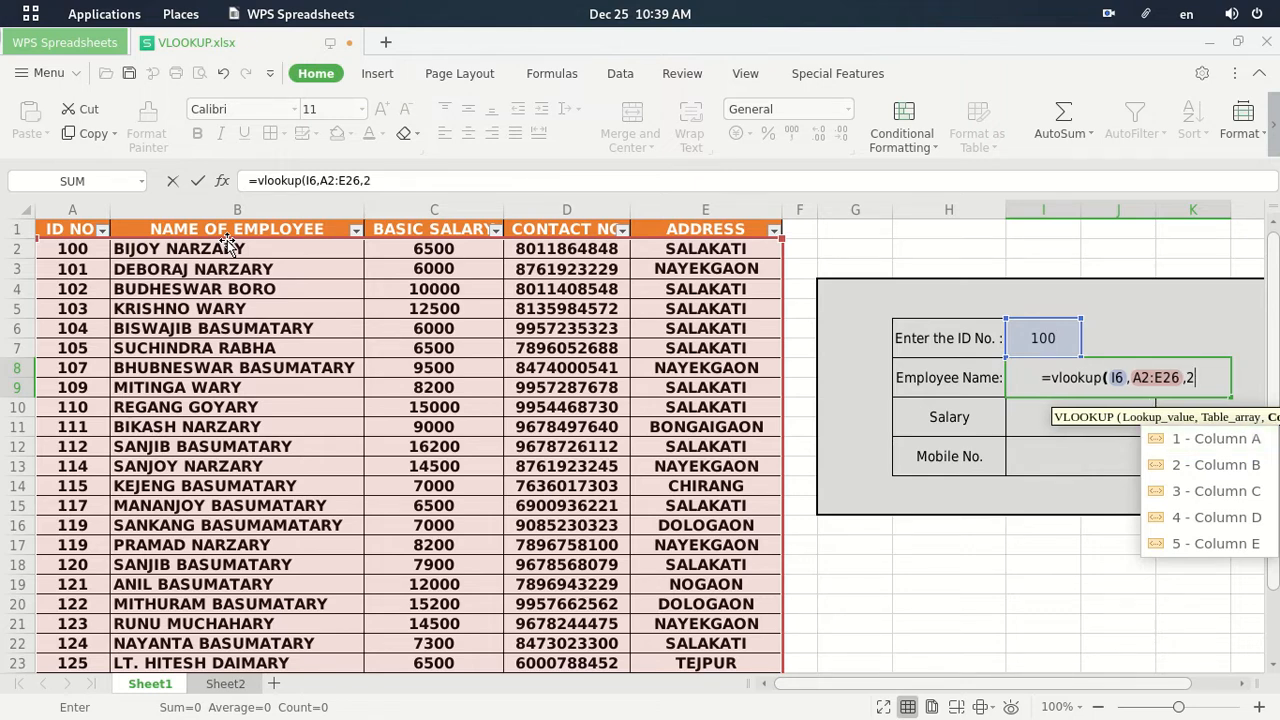
pyautogui.write(',')
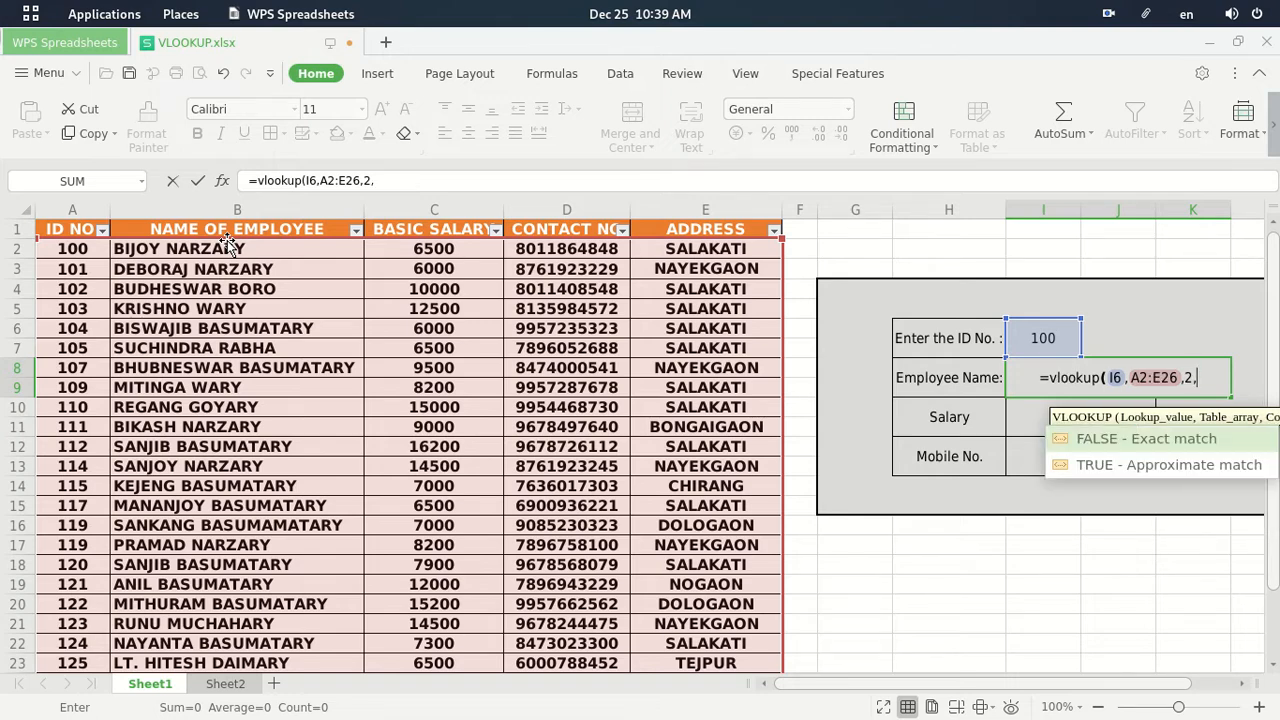
pyautogui.write('0')
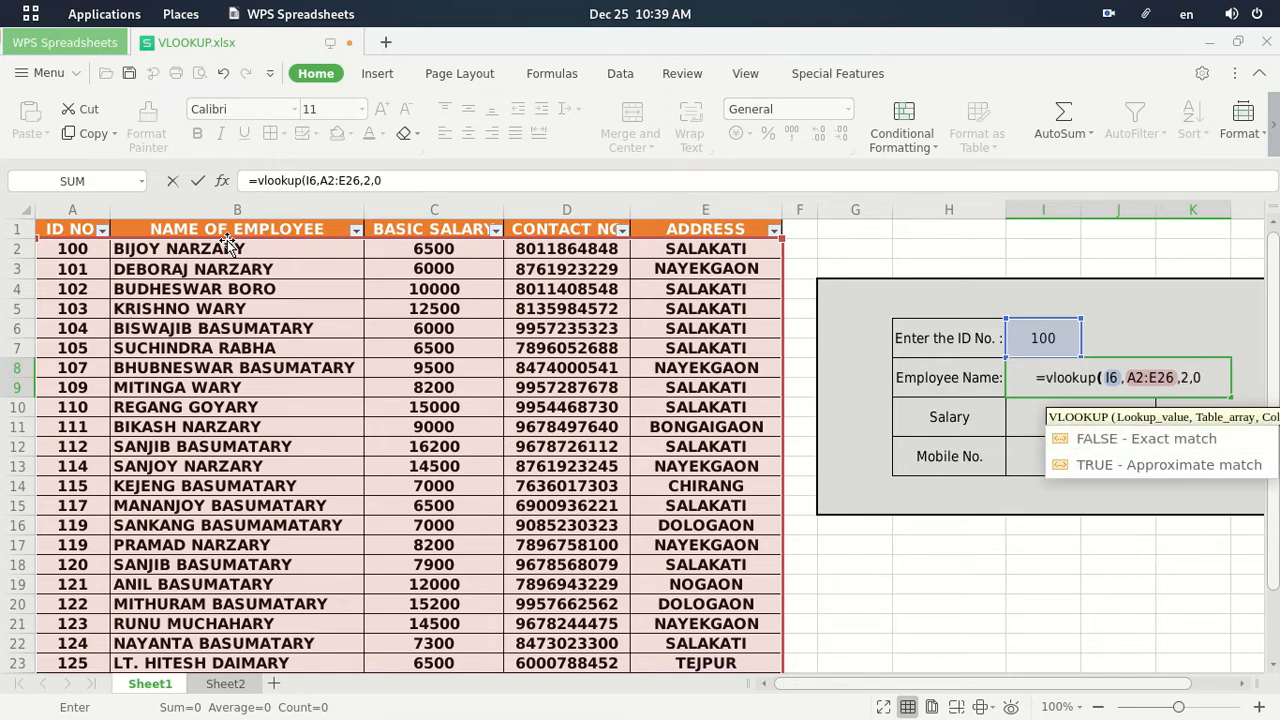
pyautogui.write(')')
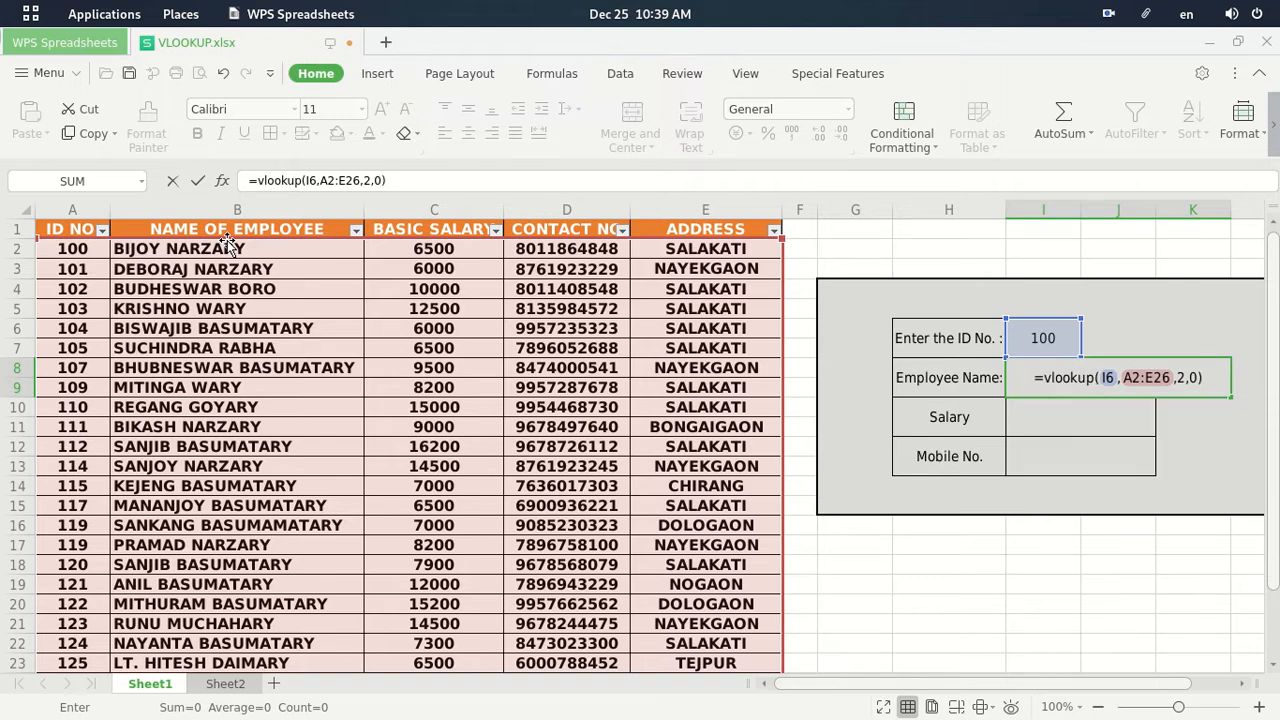
pyautogui.press('Return')
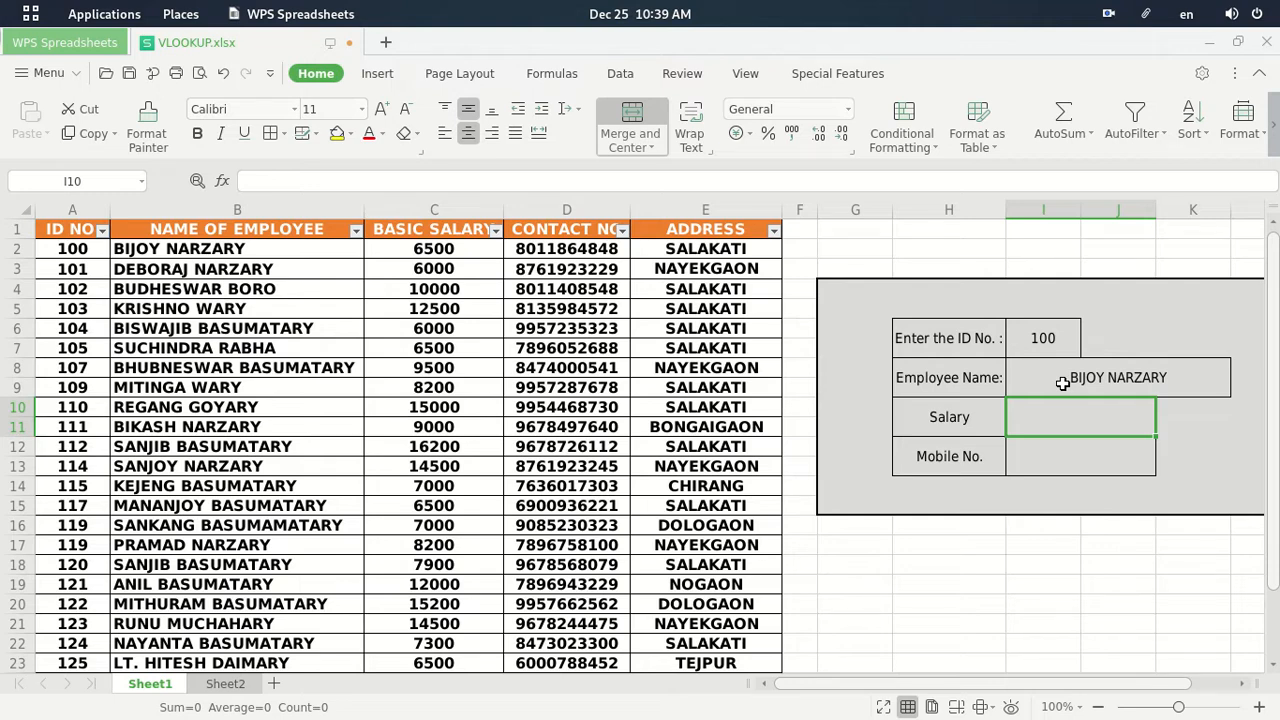
pyautogui.click(1113, 381)
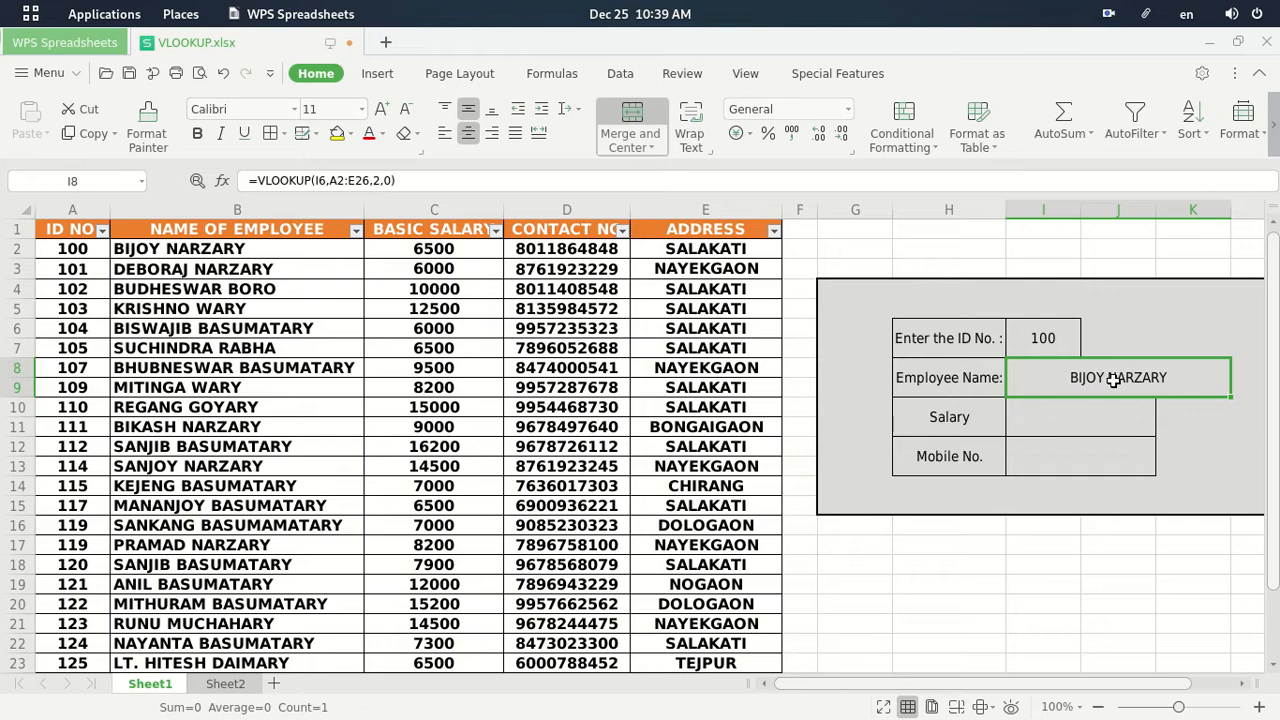
# Step: Start a VLOOKUP formula in the form's Salary cell I10 with the ID number in I6 as the lookup value
pyautogui.click(1073, 420)
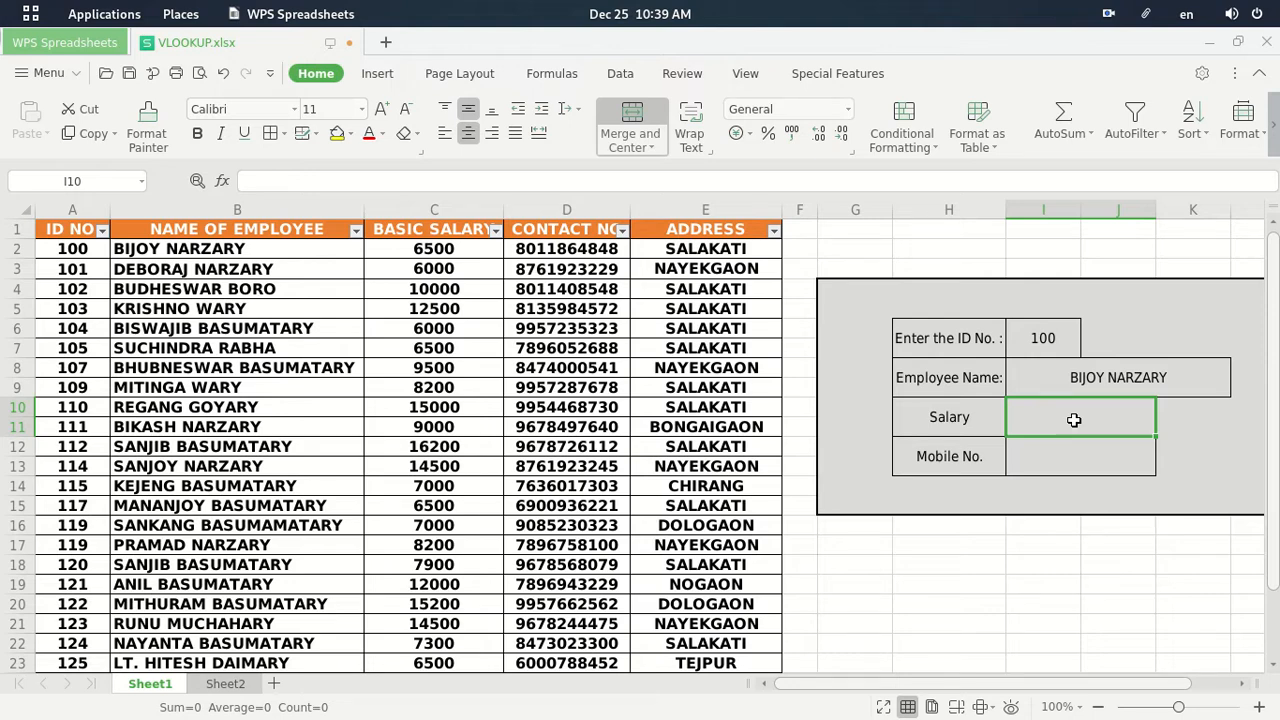
pyautogui.write('=')
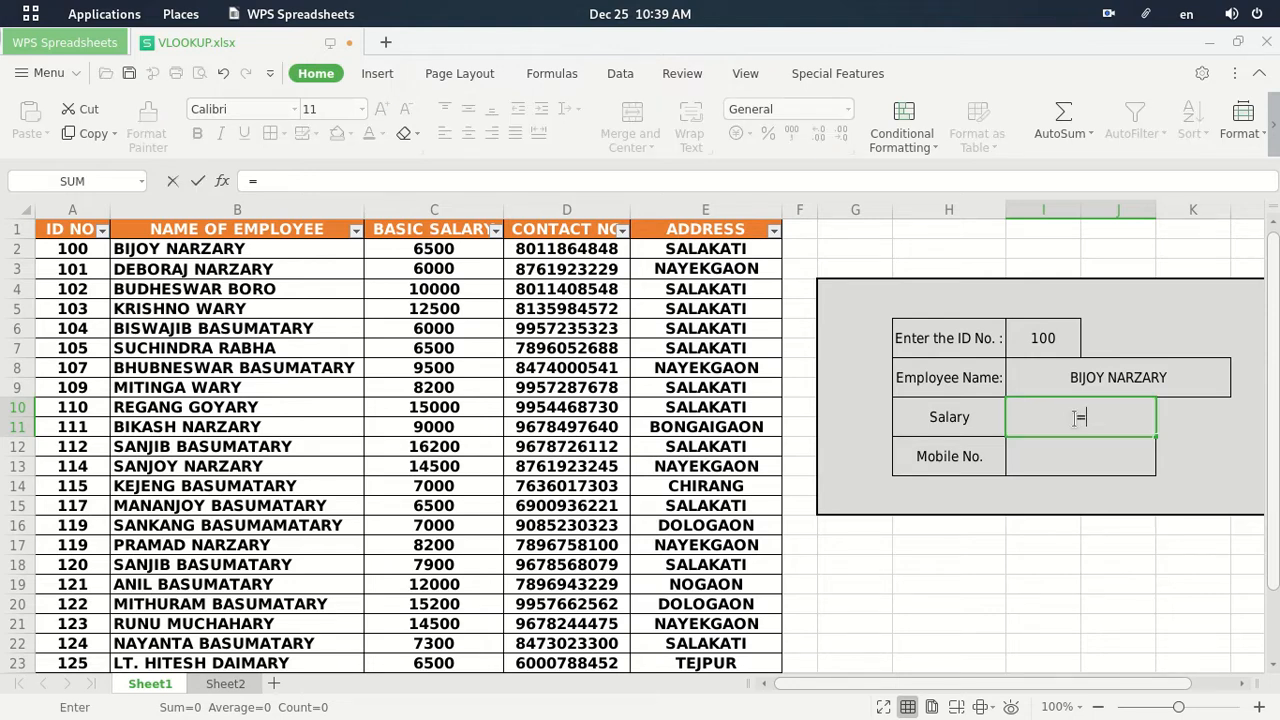
pyautogui.write('v')
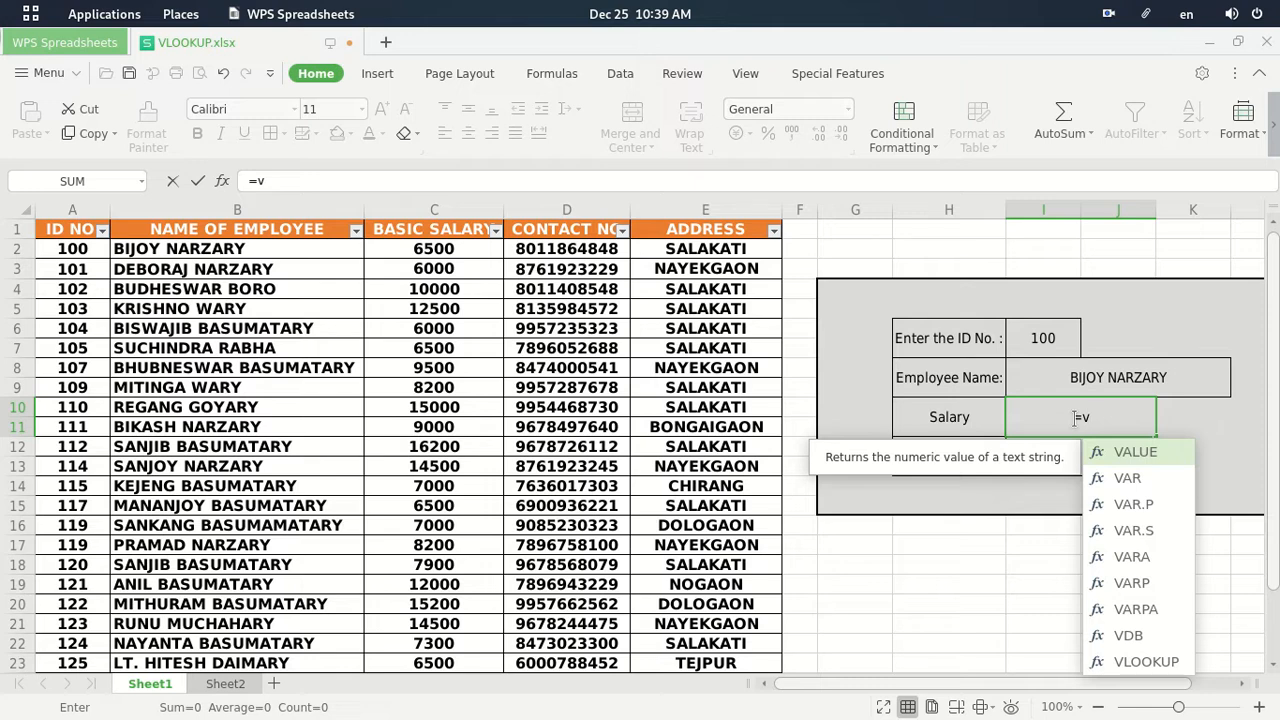
pyautogui.write('loo')
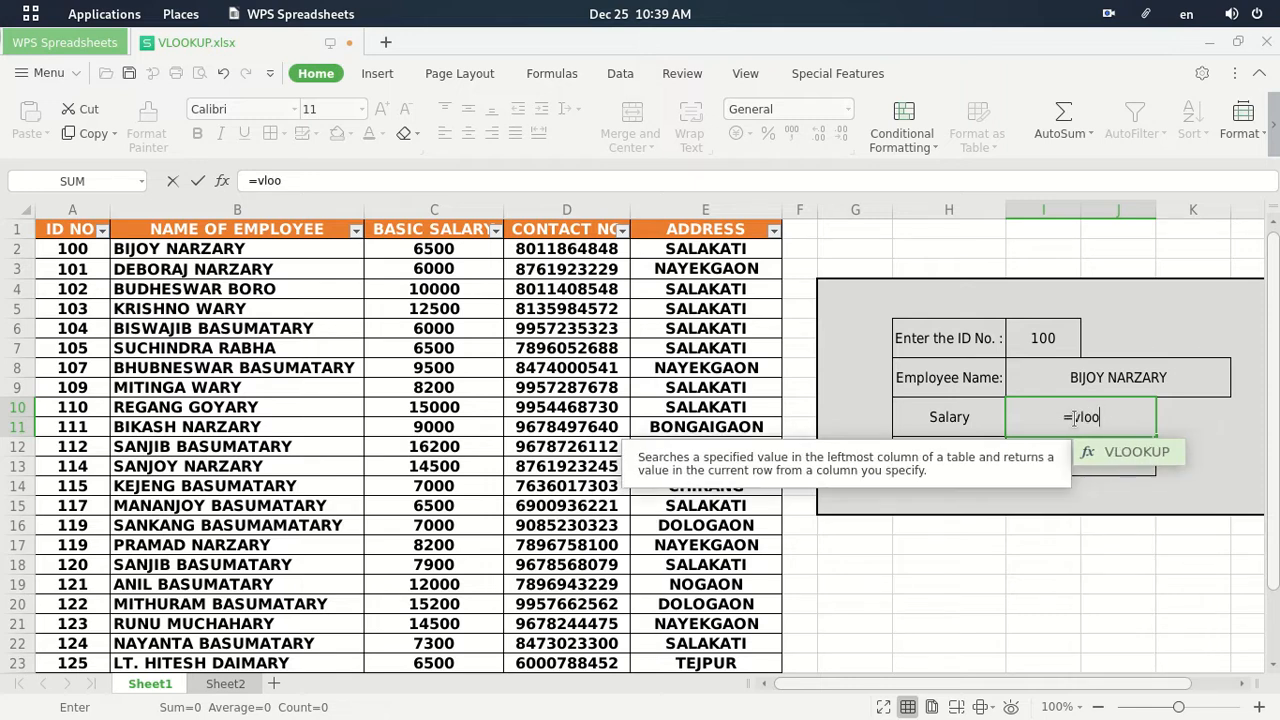
pyautogui.write('kup')
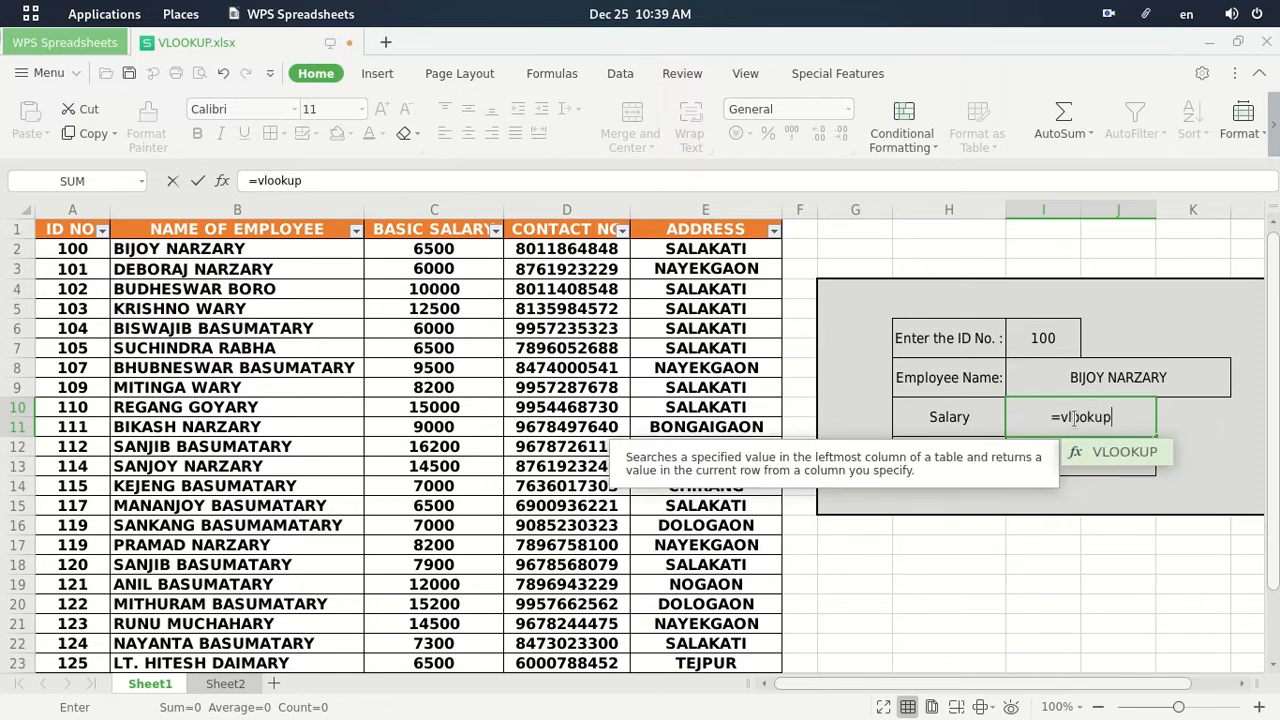
pyautogui.write('(')
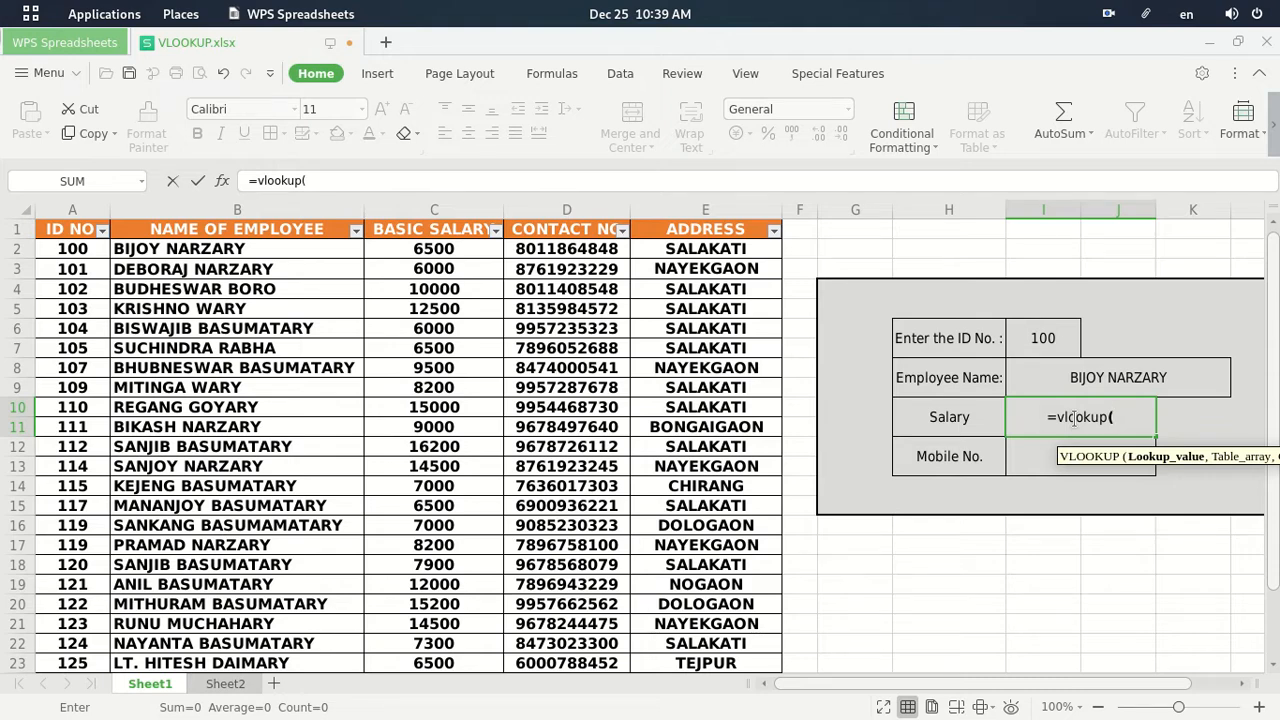
pyautogui.click(1052, 340)
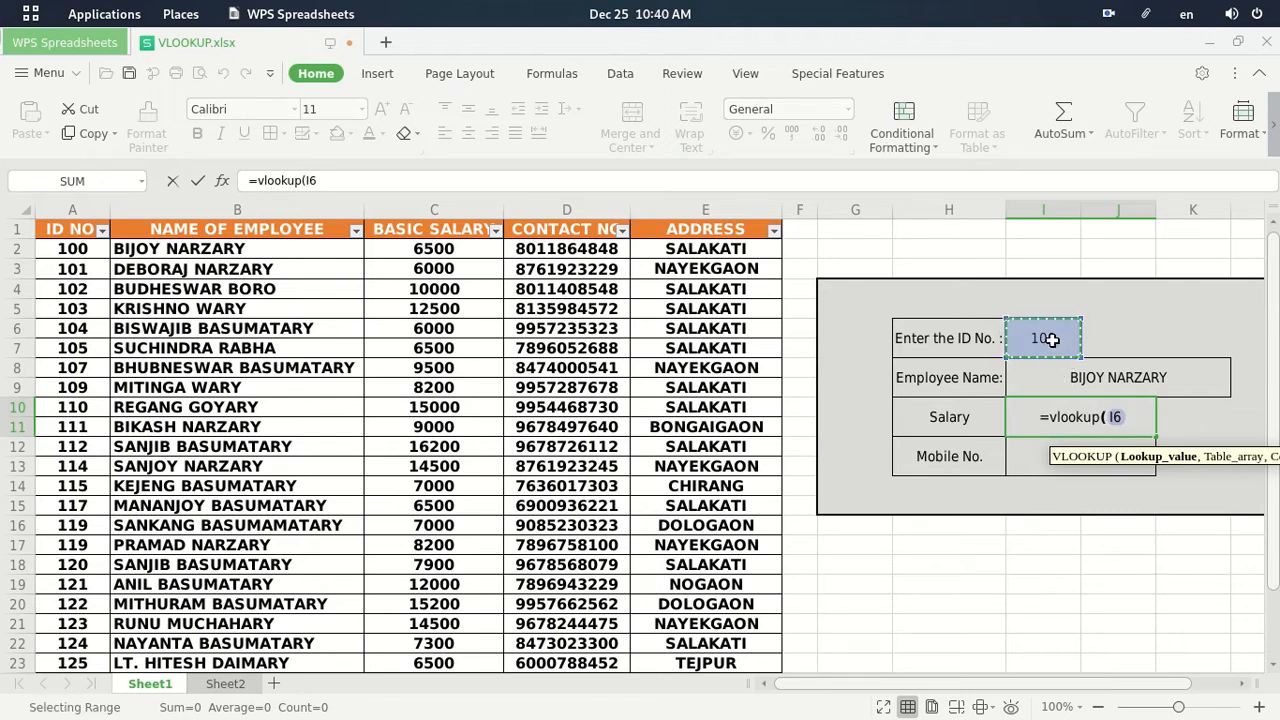
pyautogui.write(',')
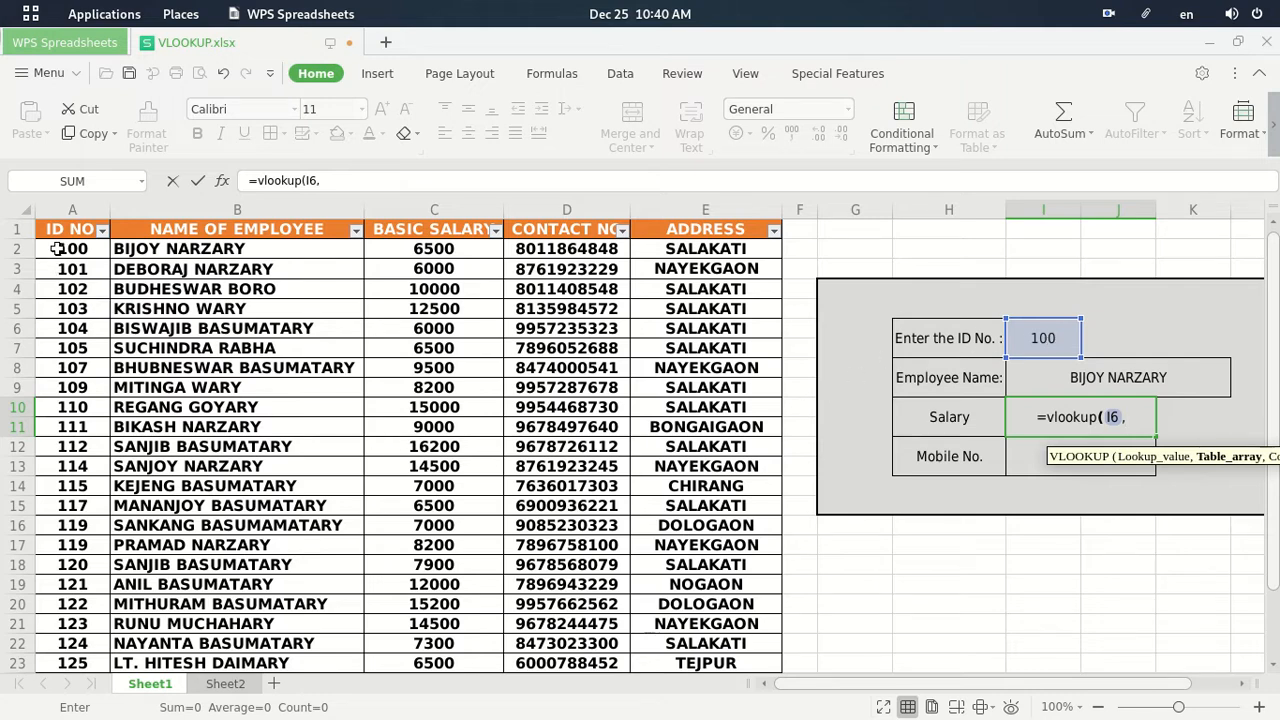
# Step: Complete the Salary formula with table array A2:E26, column index 3 and range lookup 0
pyautogui.click(101, 249)
pyautogui.moveTo(101, 249)
pyautogui.mouseDown()
pyautogui.moveTo(470, 250)
pyautogui.moveTo(775, 290)
pyautogui.moveTo(770, 502)
pyautogui.moveTo(698, 640)
pyautogui.moveTo(703, 712)
pyautogui.moveTo(690, 680)
pyautogui.moveTo(697, 625)
pyautogui.mouseUp()
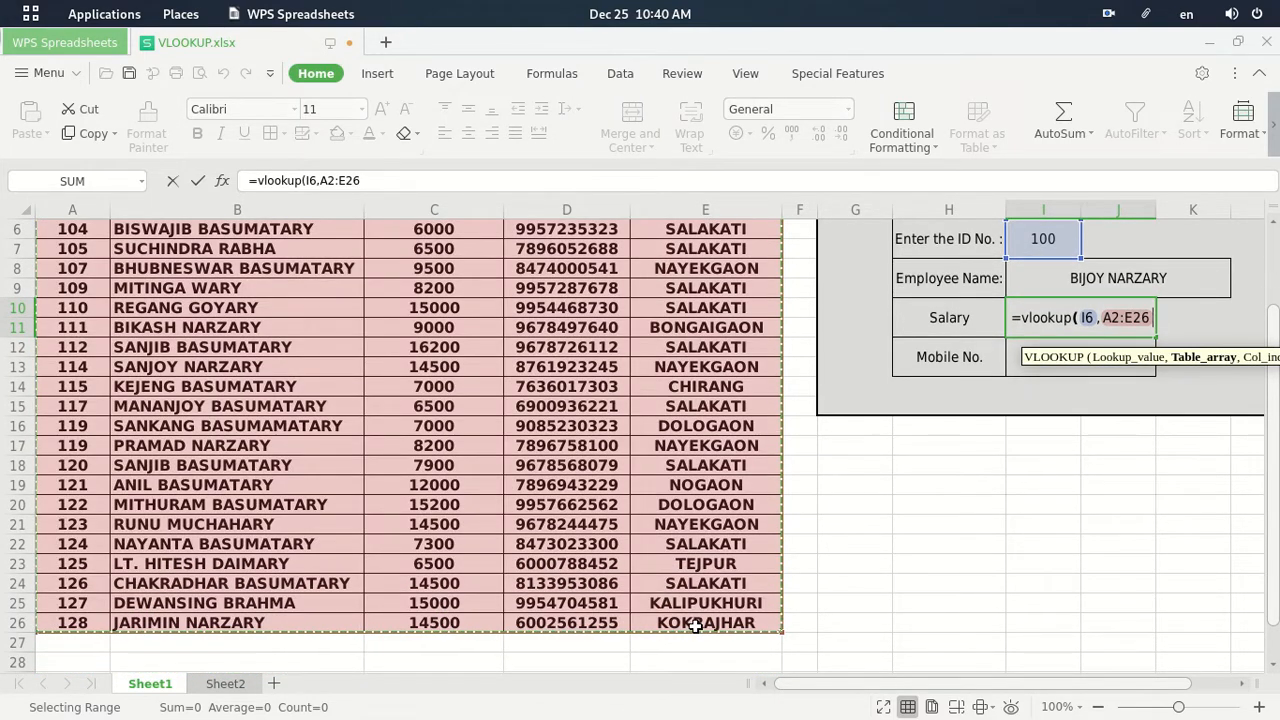
pyautogui.write(',')
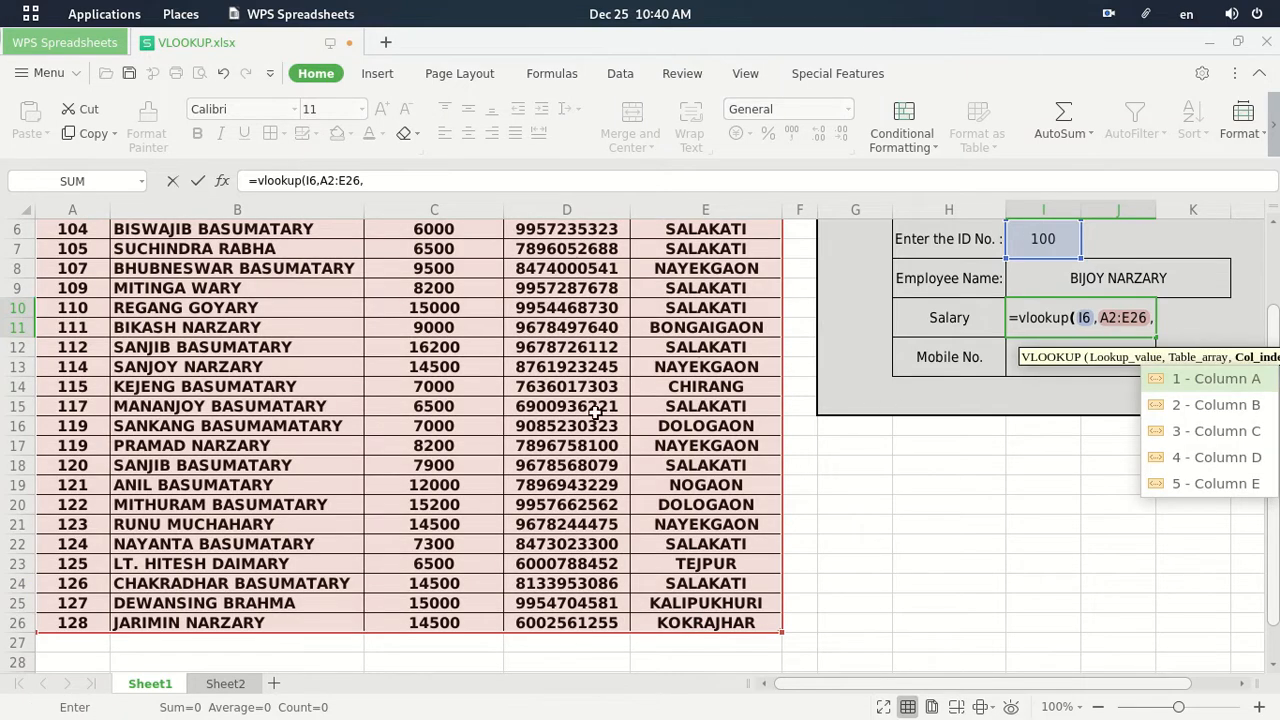
pyautogui.scroll(2, 436, 430)
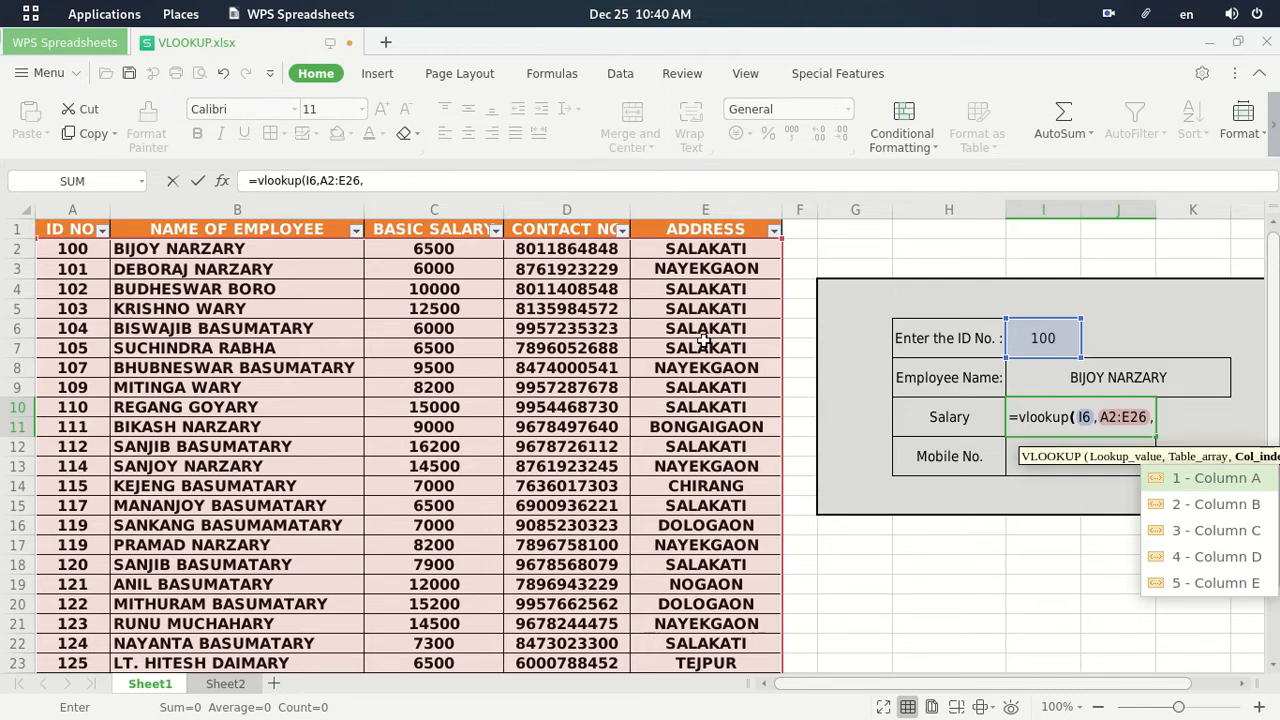
pyautogui.write('3,')
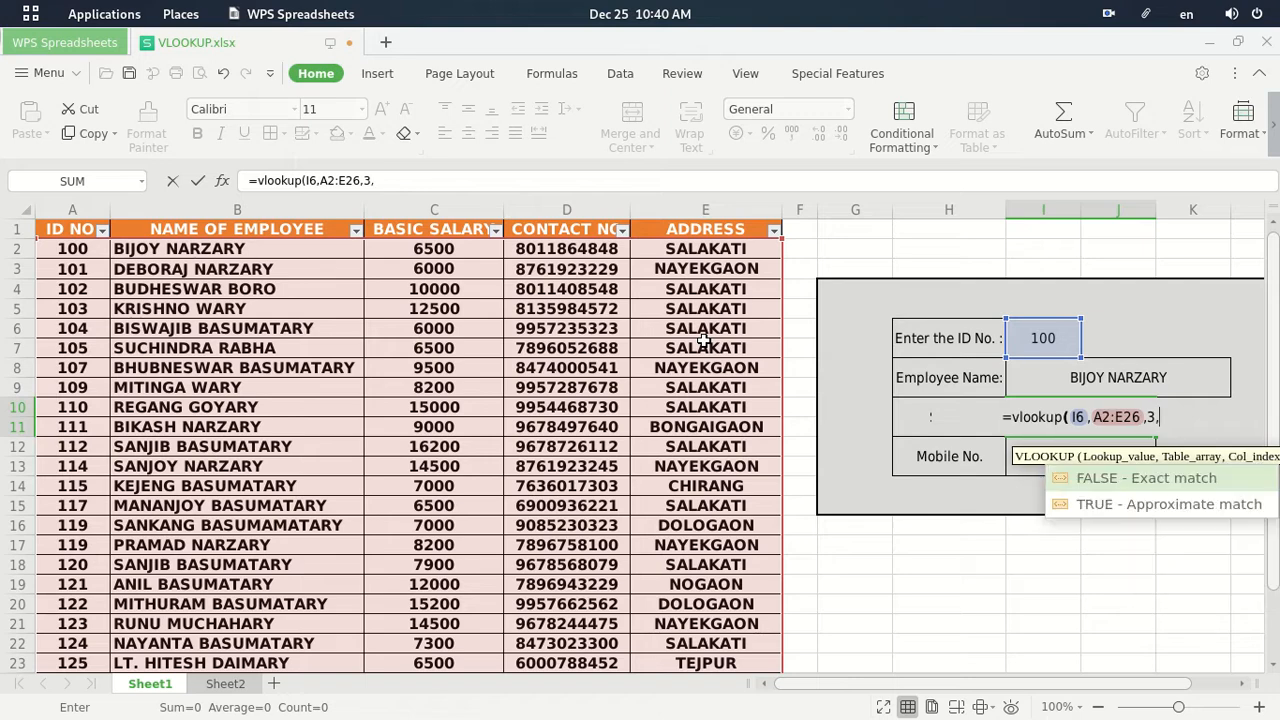
pyautogui.write('0')
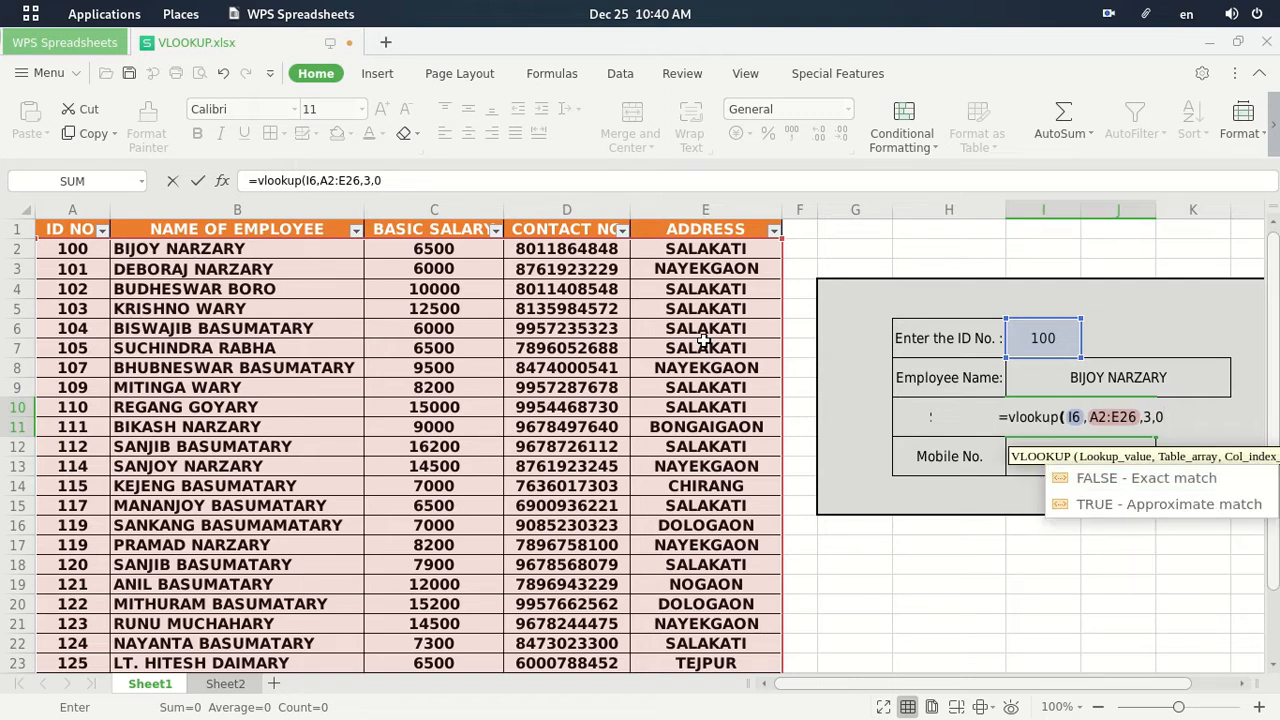
pyautogui.write(')')
pyautogui.press('Return')
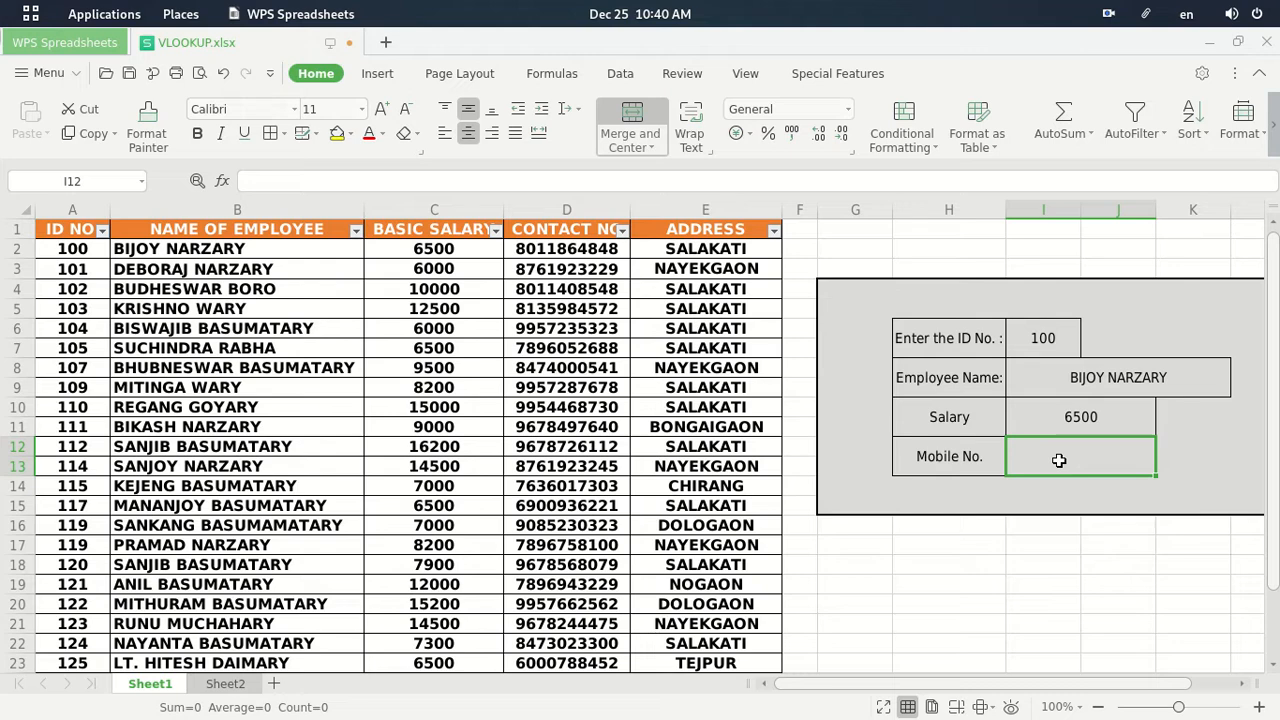
# Step: Start a VLOOKUP formula in the form's Mobile No. cell I12 with the ID number in I6 as the lookup value
pyautogui.write('=')
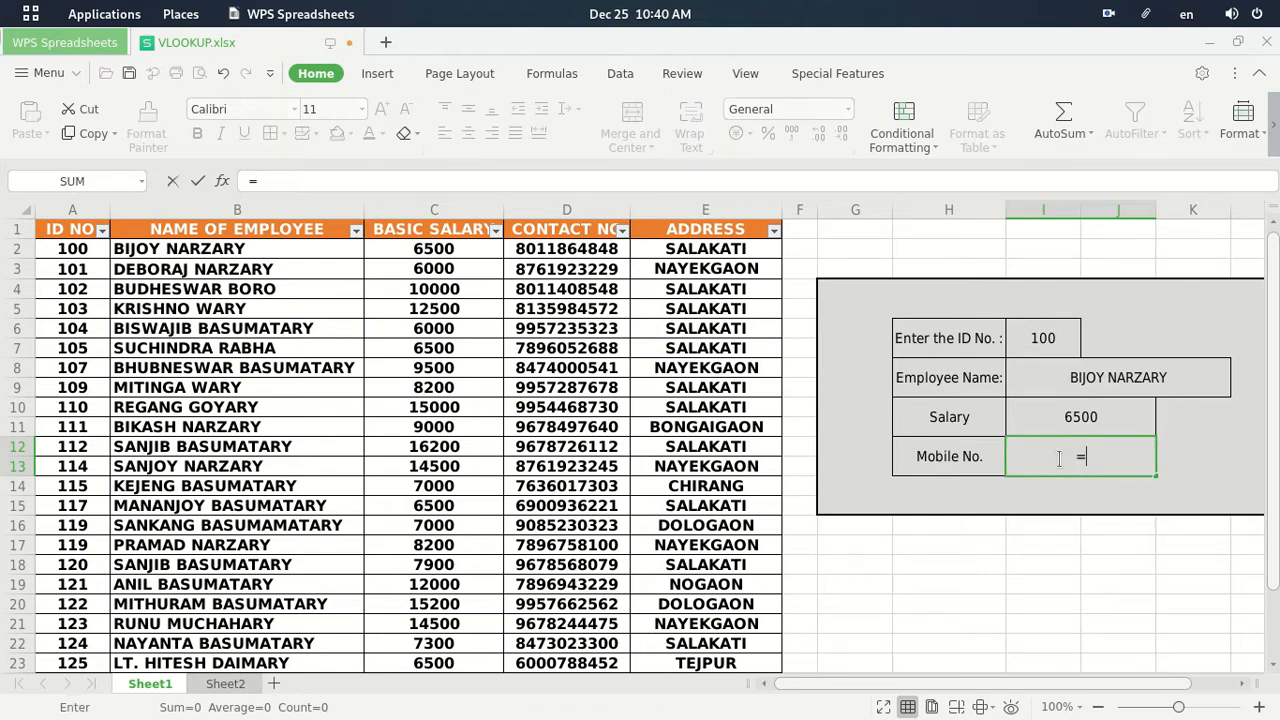
pyautogui.write('vlook')
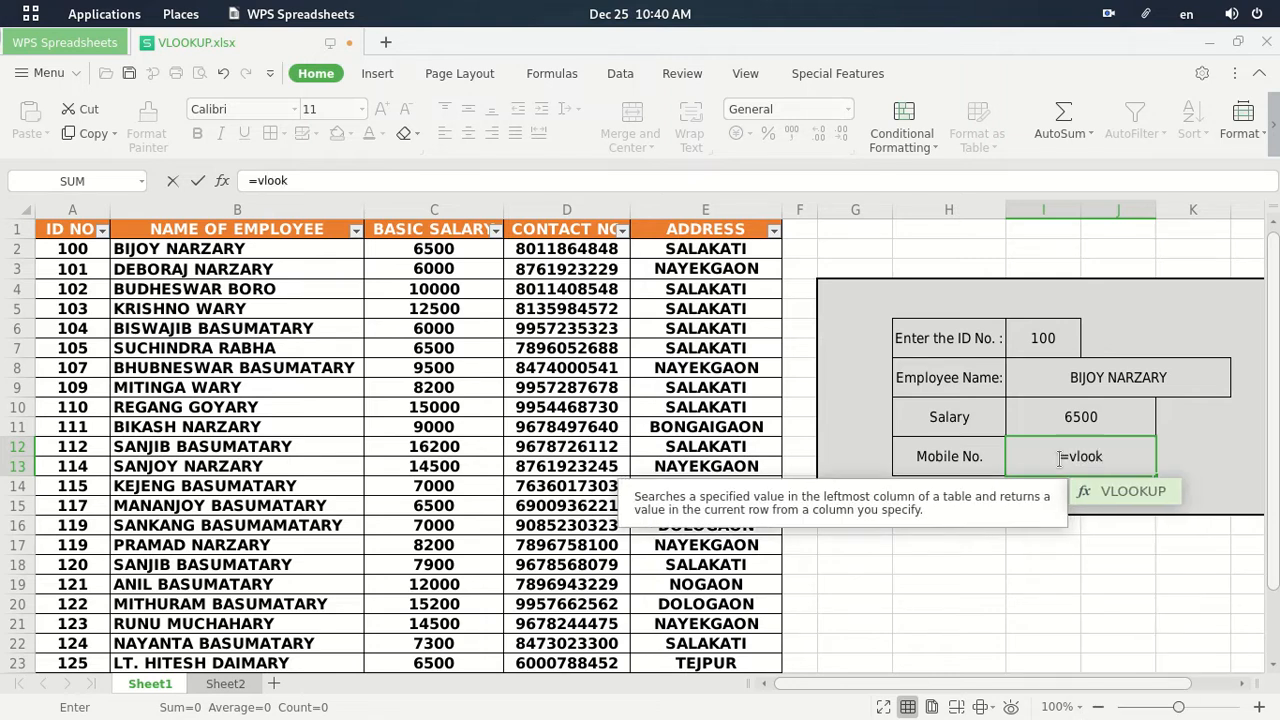
pyautogui.write('up(')
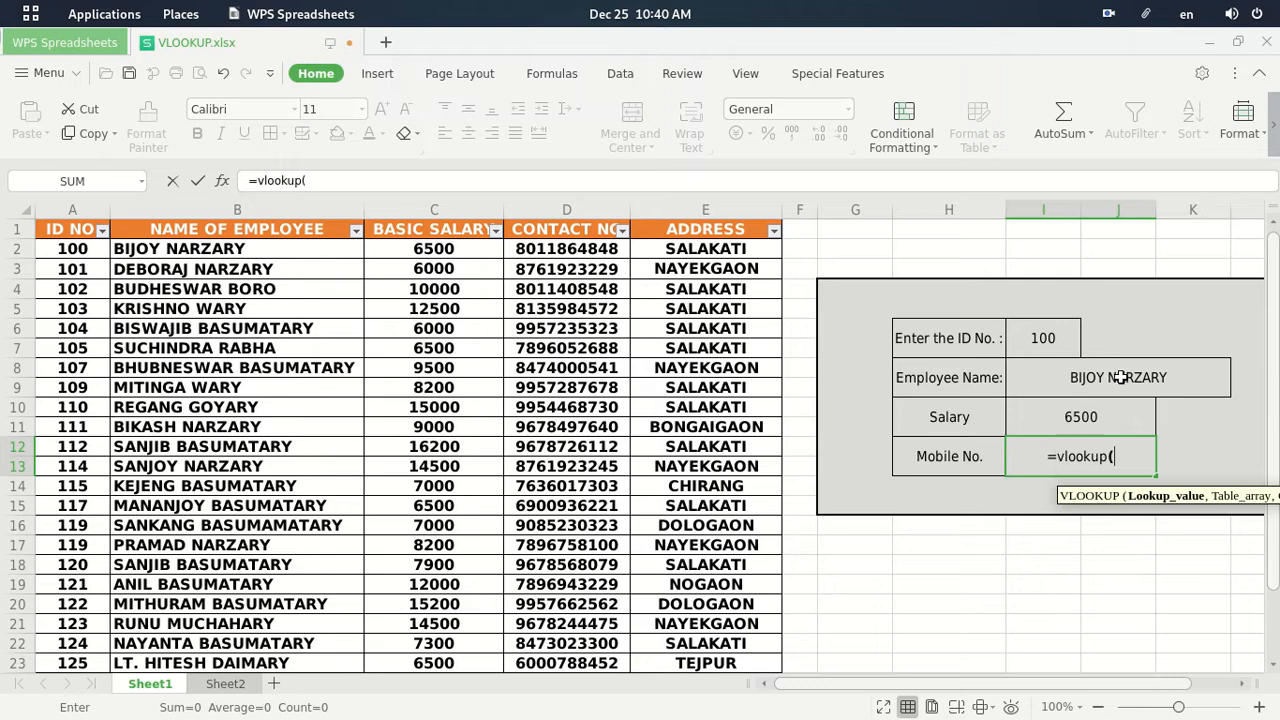
pyautogui.click(1053, 338)
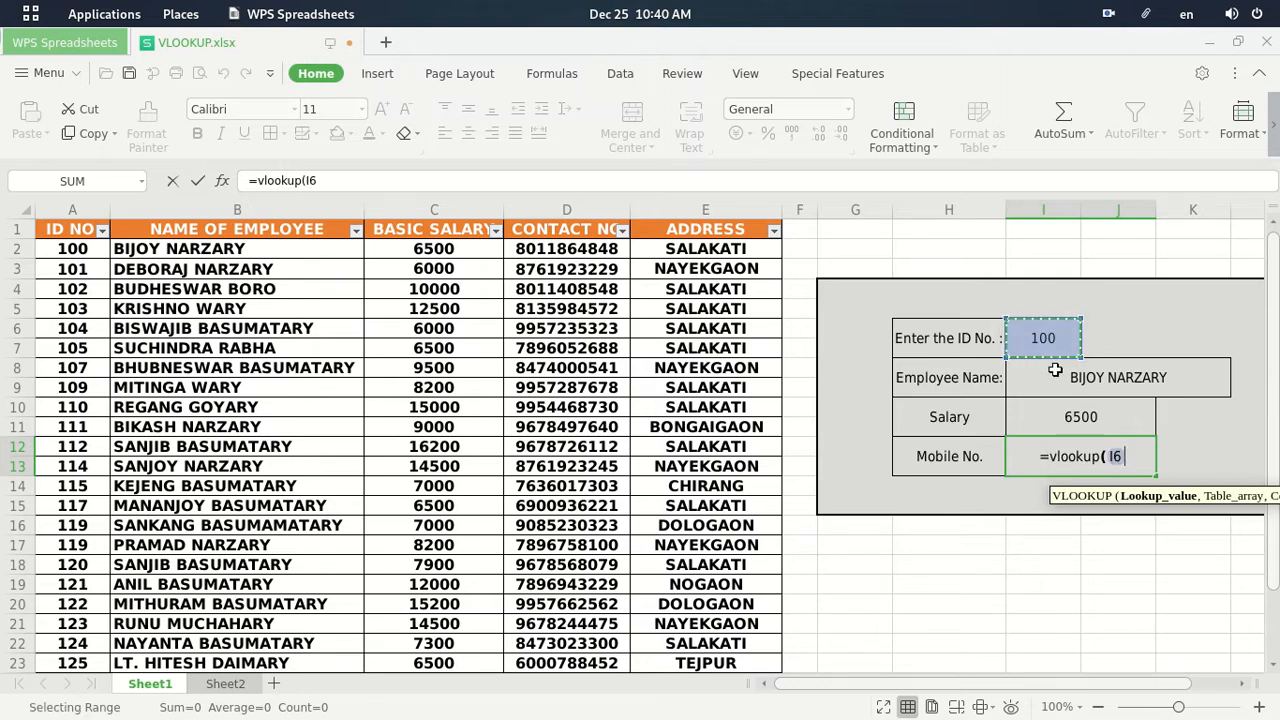
pyautogui.write(',')
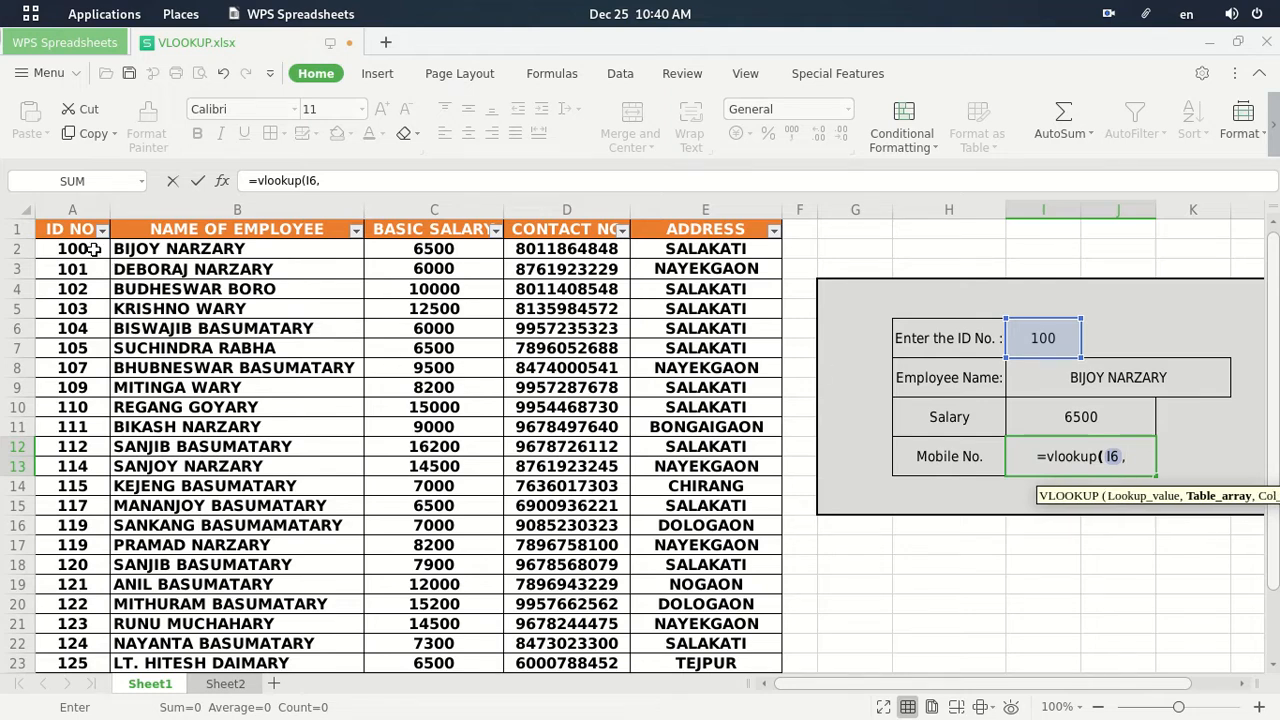
# Step: Add table array A2:E26 and column index 4 to the Mobile No. formula
pyautogui.moveTo(88, 250)
pyautogui.mouseDown()
pyautogui.moveTo(750, 330)
pyautogui.moveTo(690, 525)
pyautogui.moveTo(682, 708)
pyautogui.moveTo(688, 628)
pyautogui.mouseUp()
pyautogui.write(',')
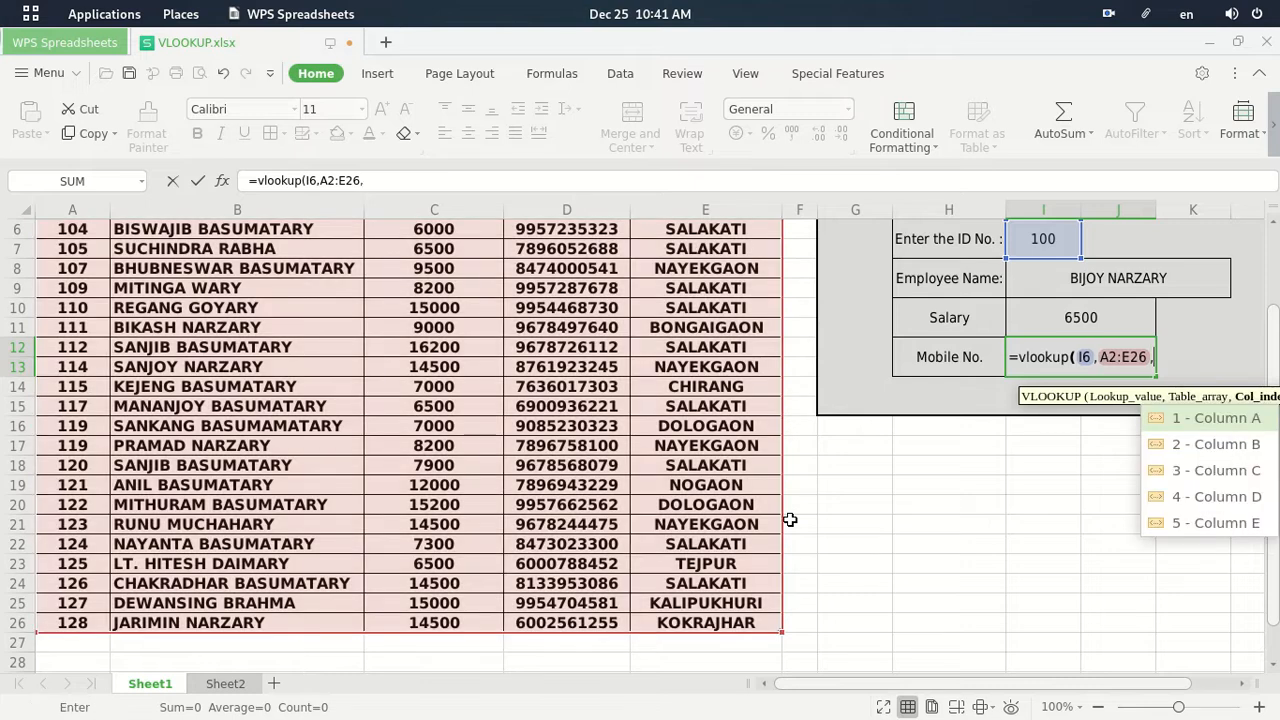
pyautogui.scroll(2, 450, 420)
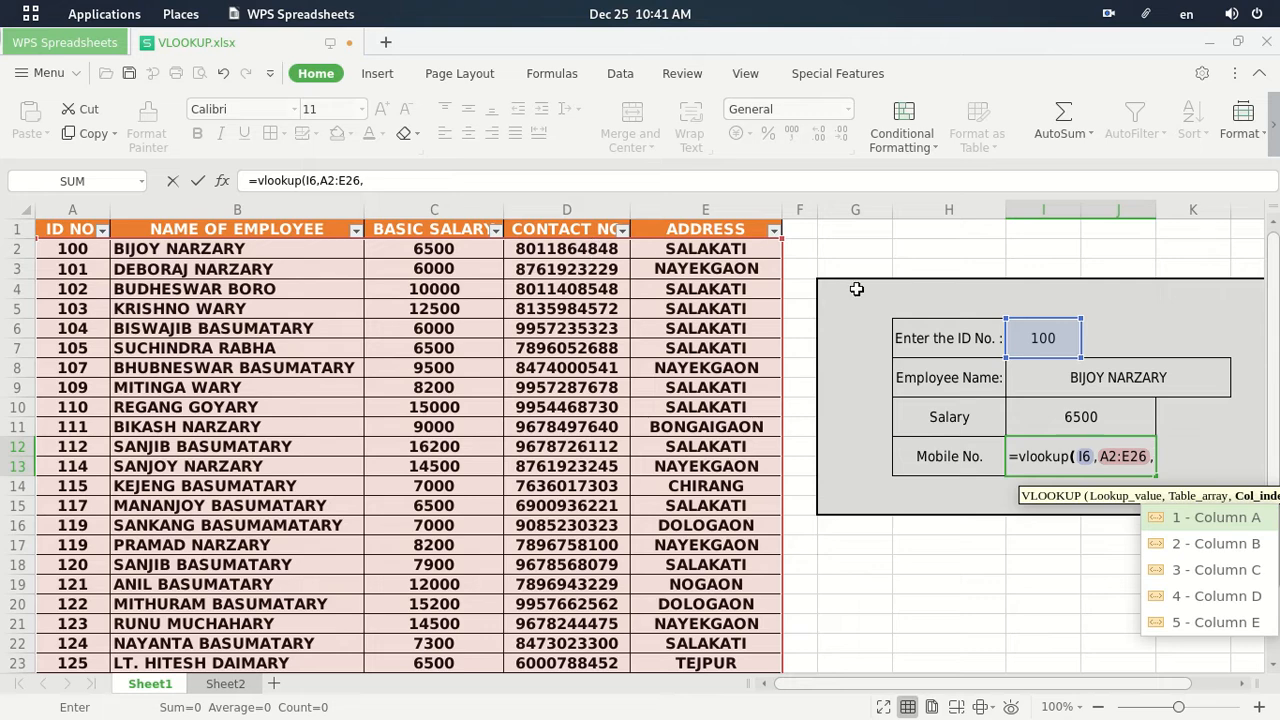
pyautogui.write('4')
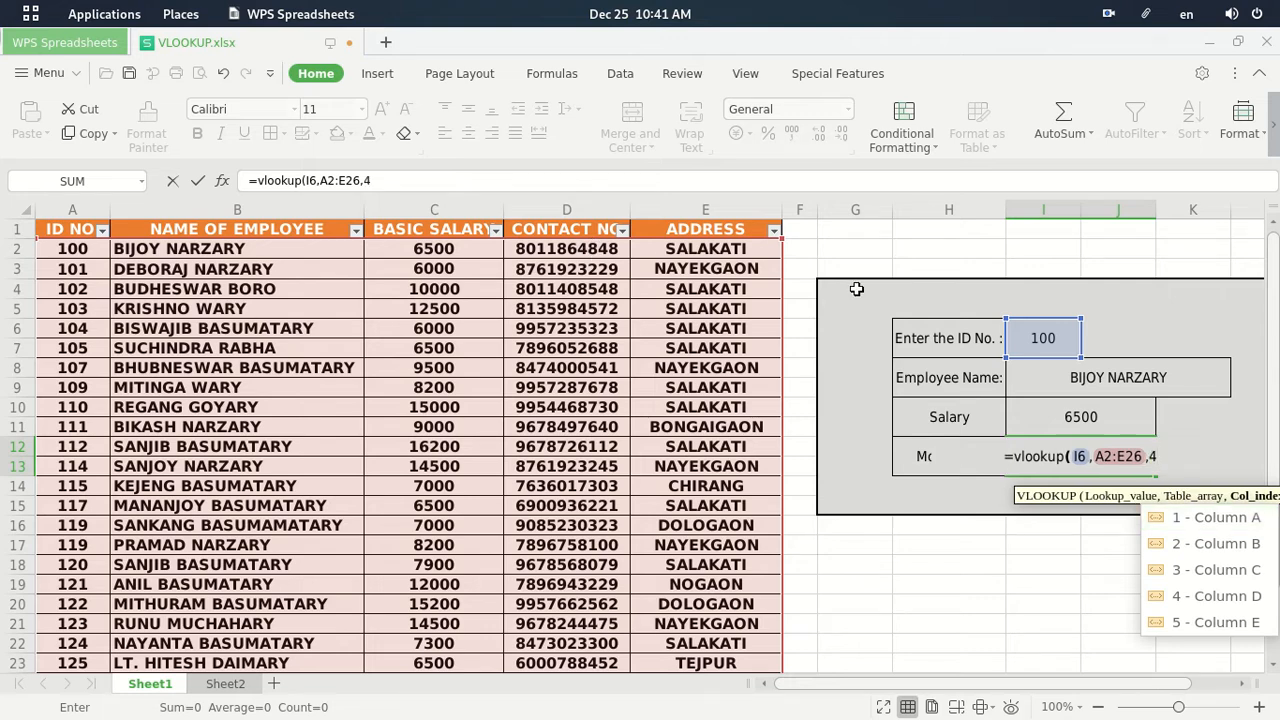
pyautogui.write(',')
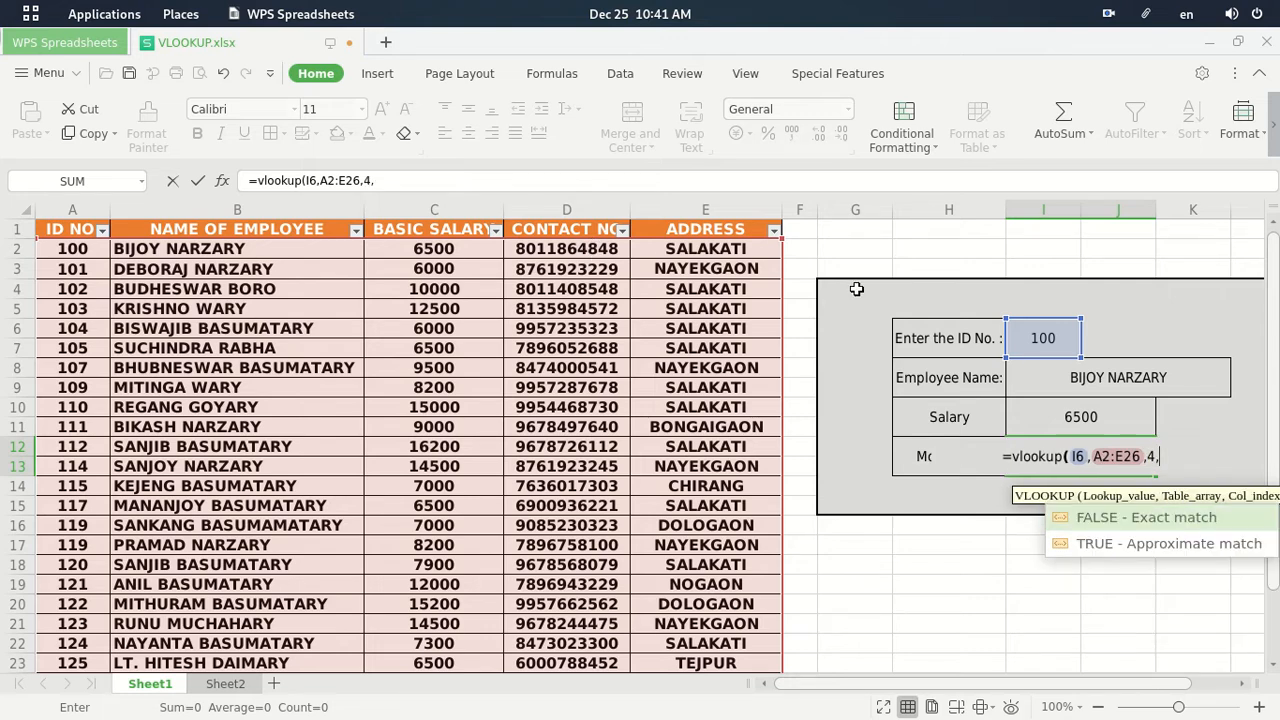
# Step: Finish the Mobile No. formula with 0 as the range lookup for an exact match
pyautogui.write('fa')
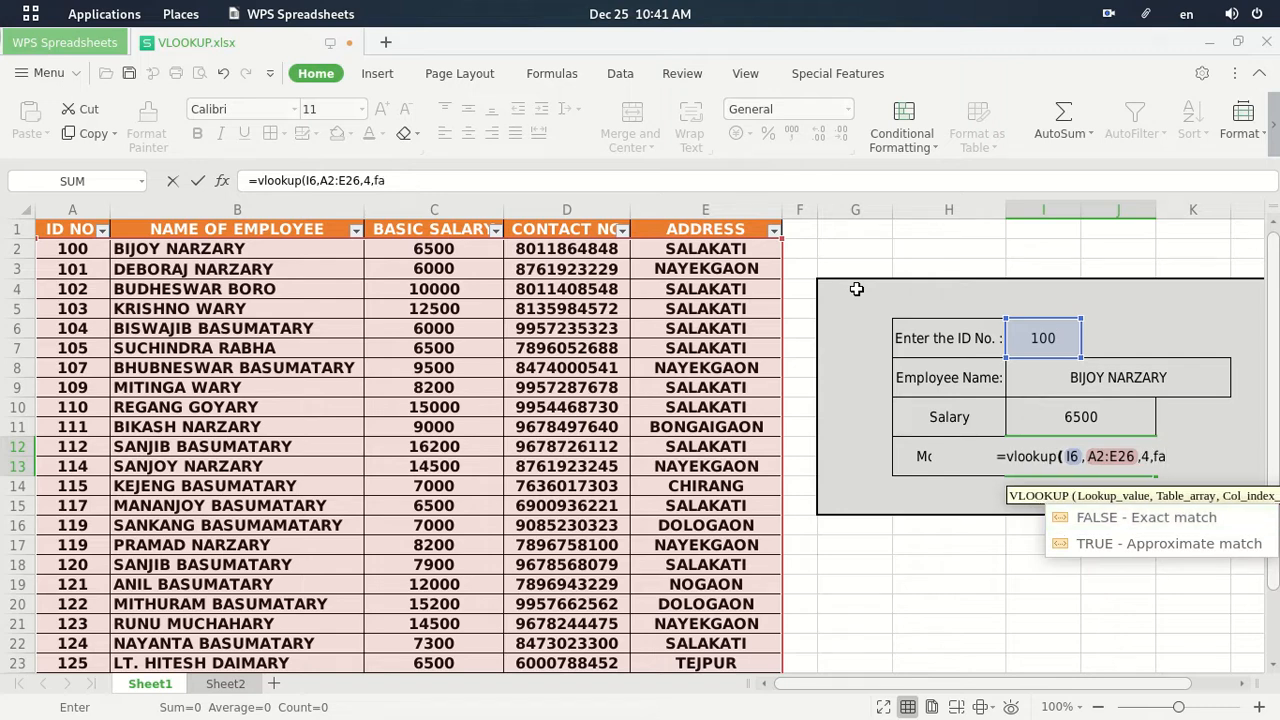
pyautogui.write('lse')
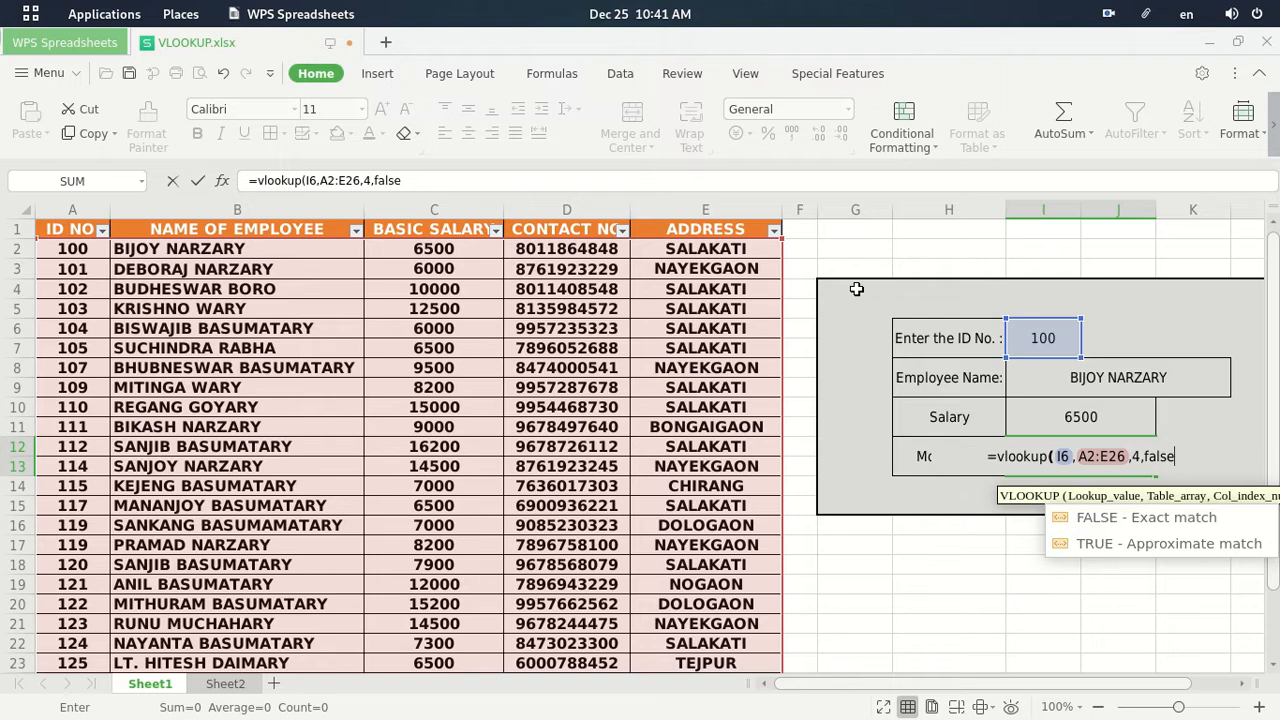
pyautogui.press('BackSpace')
pyautogui.press('BackSpace')
pyautogui.press('BackSpace')
pyautogui.press('BackSpace')
pyautogui.press('BackSpace')
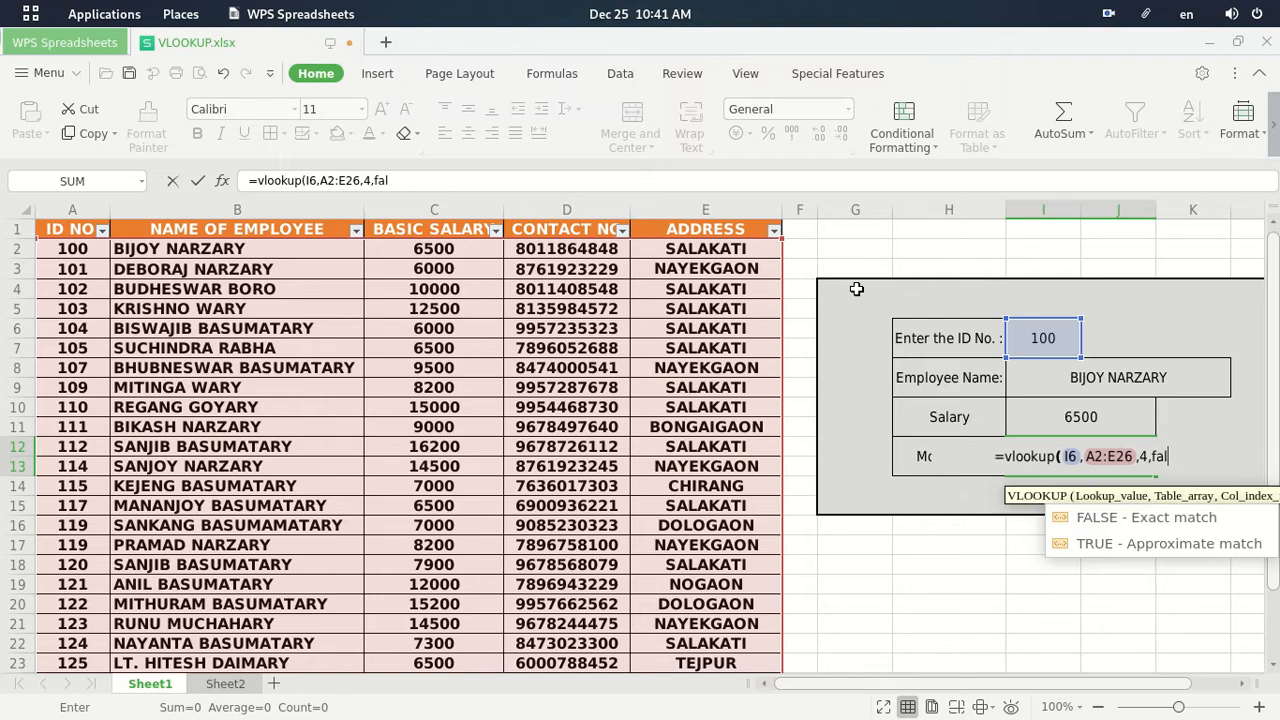
pyautogui.write('0')
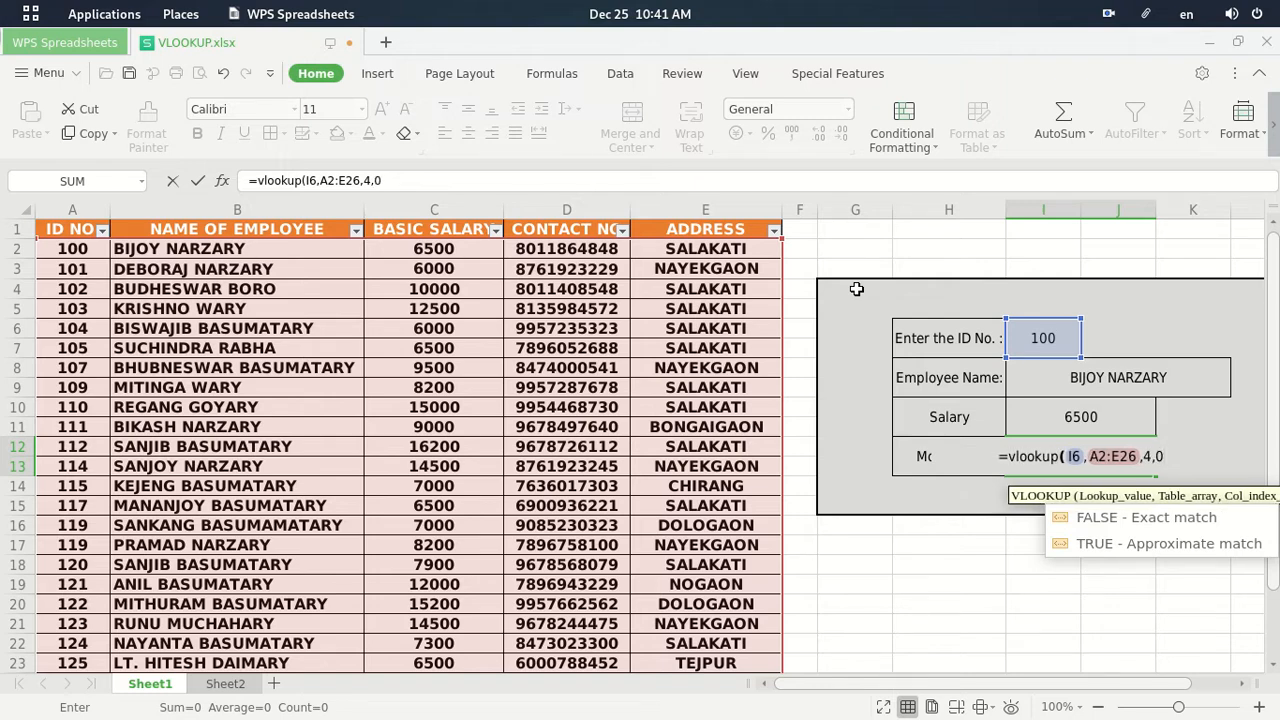
pyautogui.write(')')
pyautogui.press('Return')
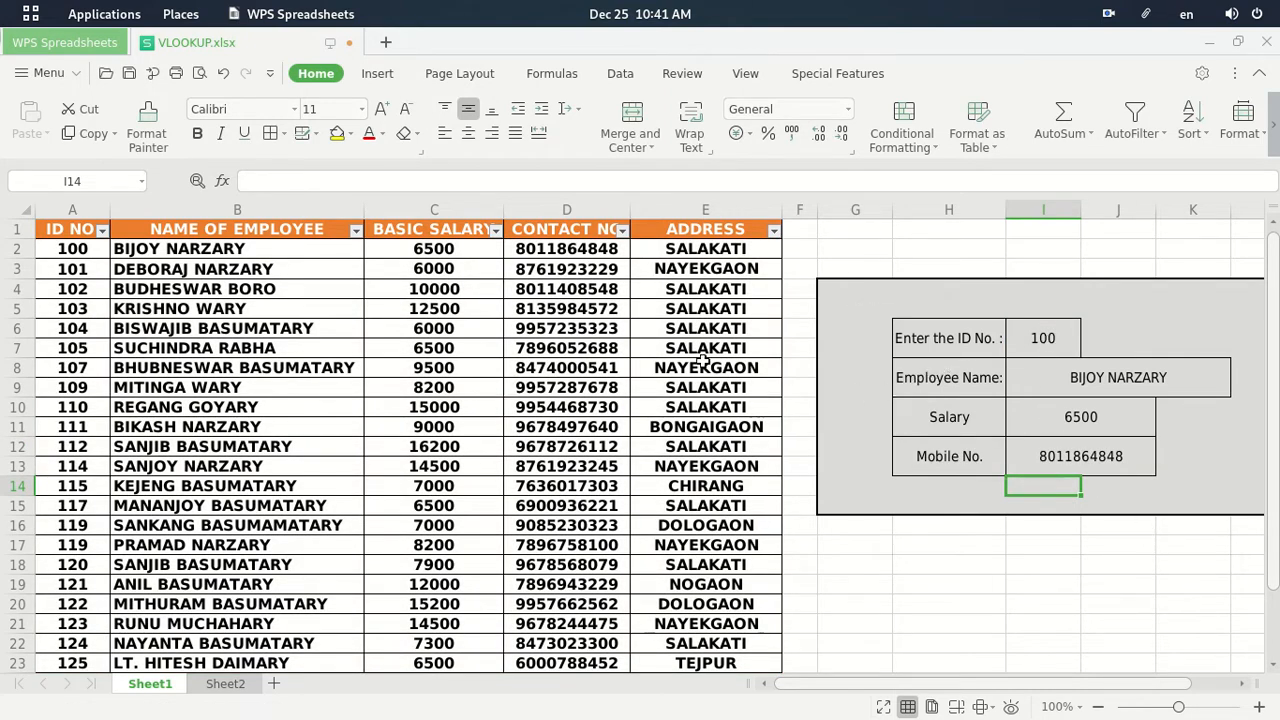
# Step: Test the form by changing the ID number in I6 to the one listed in A3
pyautogui.click(1058, 344)
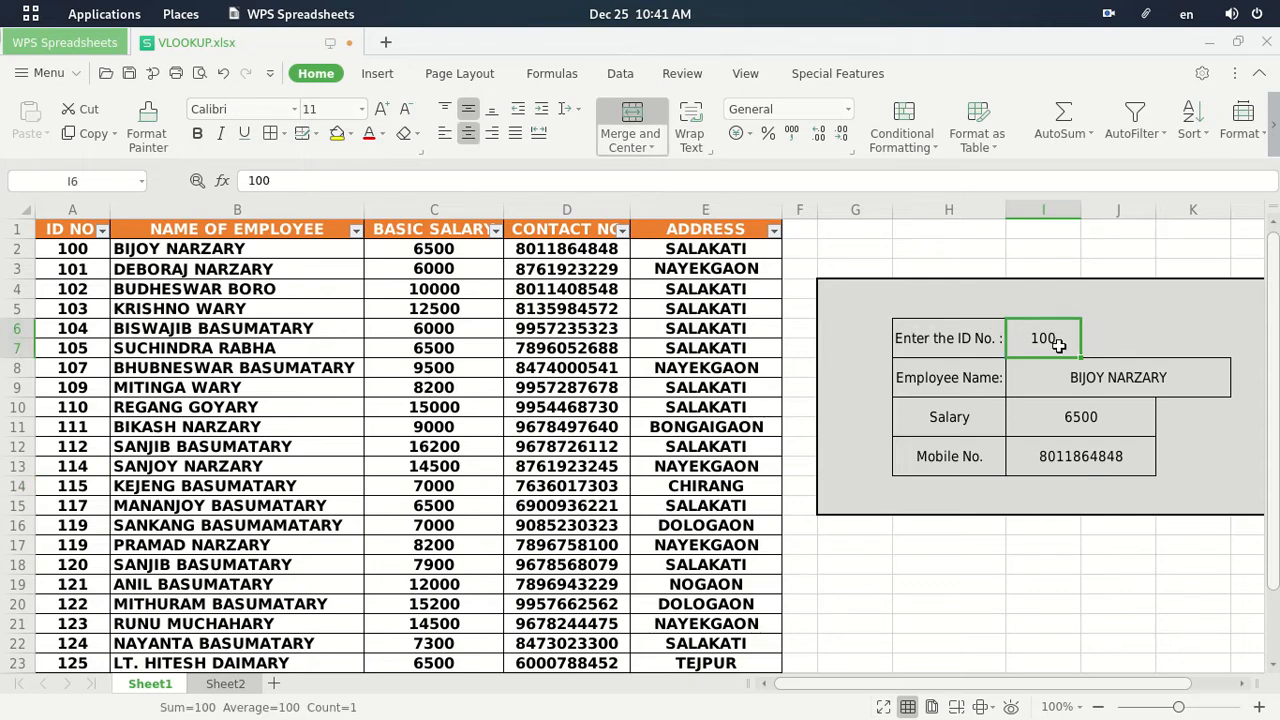
pyautogui.doubleClick(1058, 344)
pyautogui.press('BackSpace')
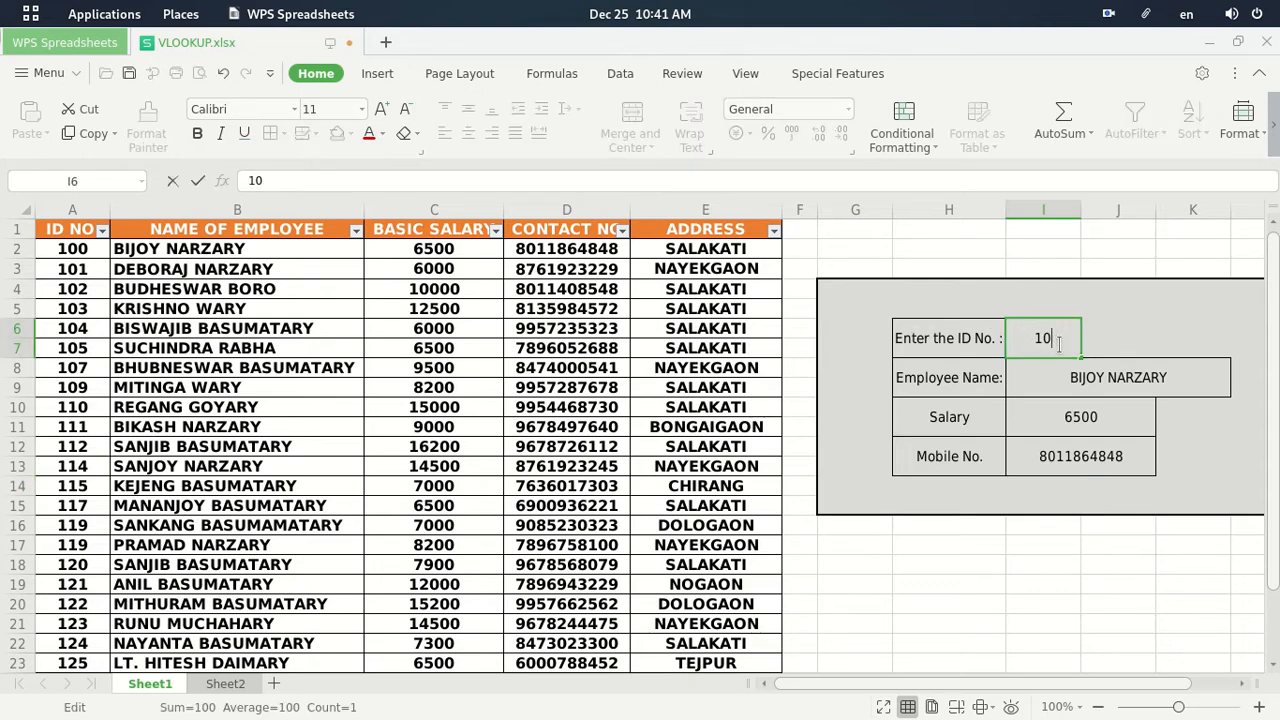
pyautogui.write('1')
pyautogui.press('Return')
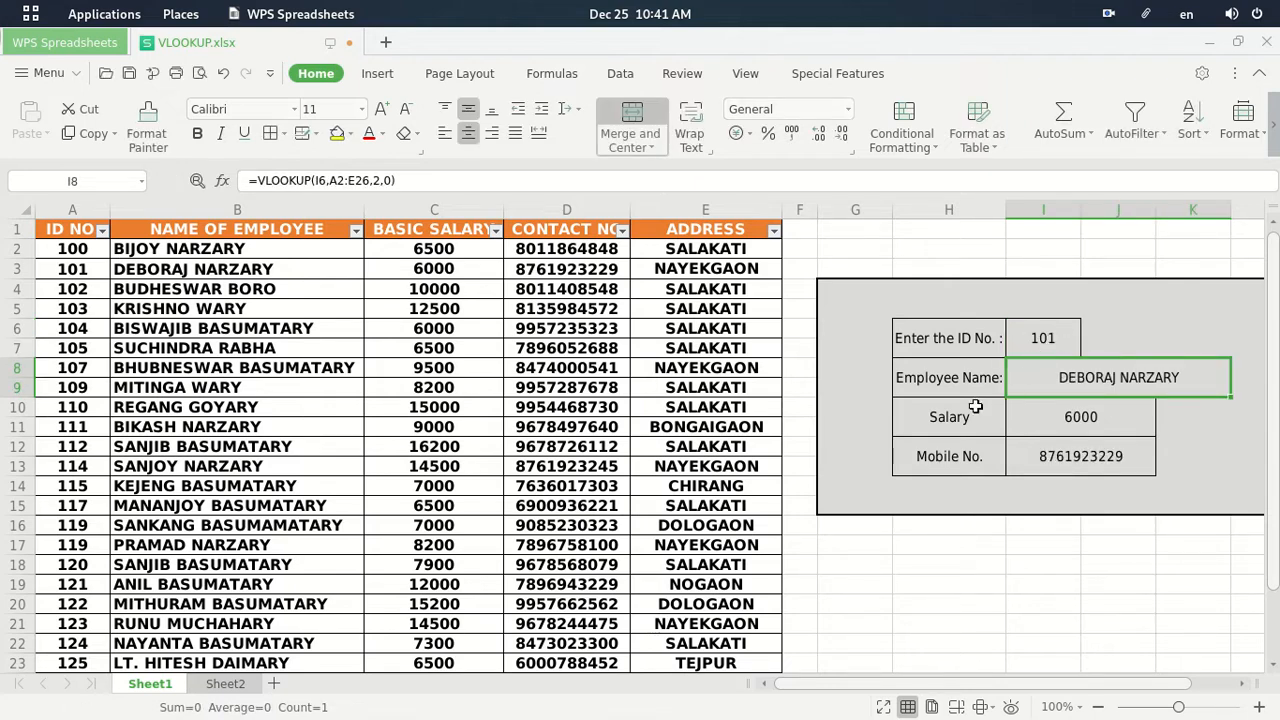
# Step: Apply List data validation to the form's ID cell I6 with =$A$2:$A$26 as the source
pyautogui.click(1044, 341)
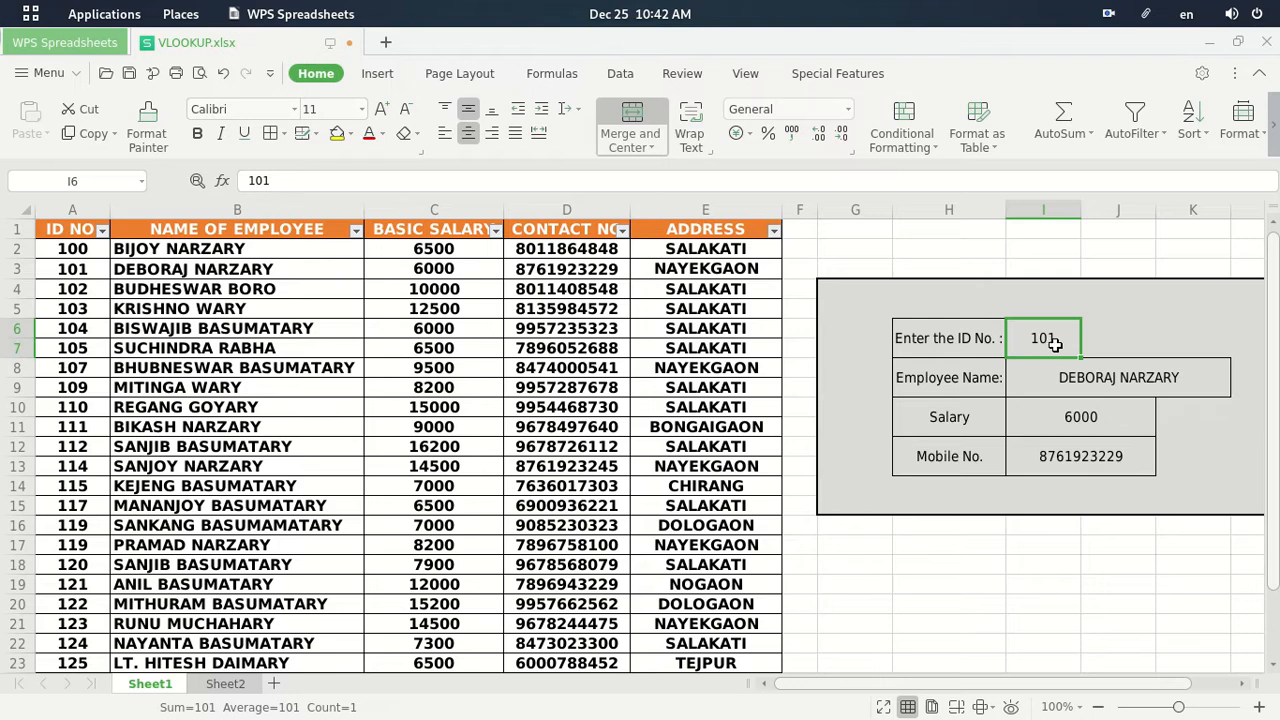
pyautogui.click(628, 74)
pyautogui.click(946, 113)
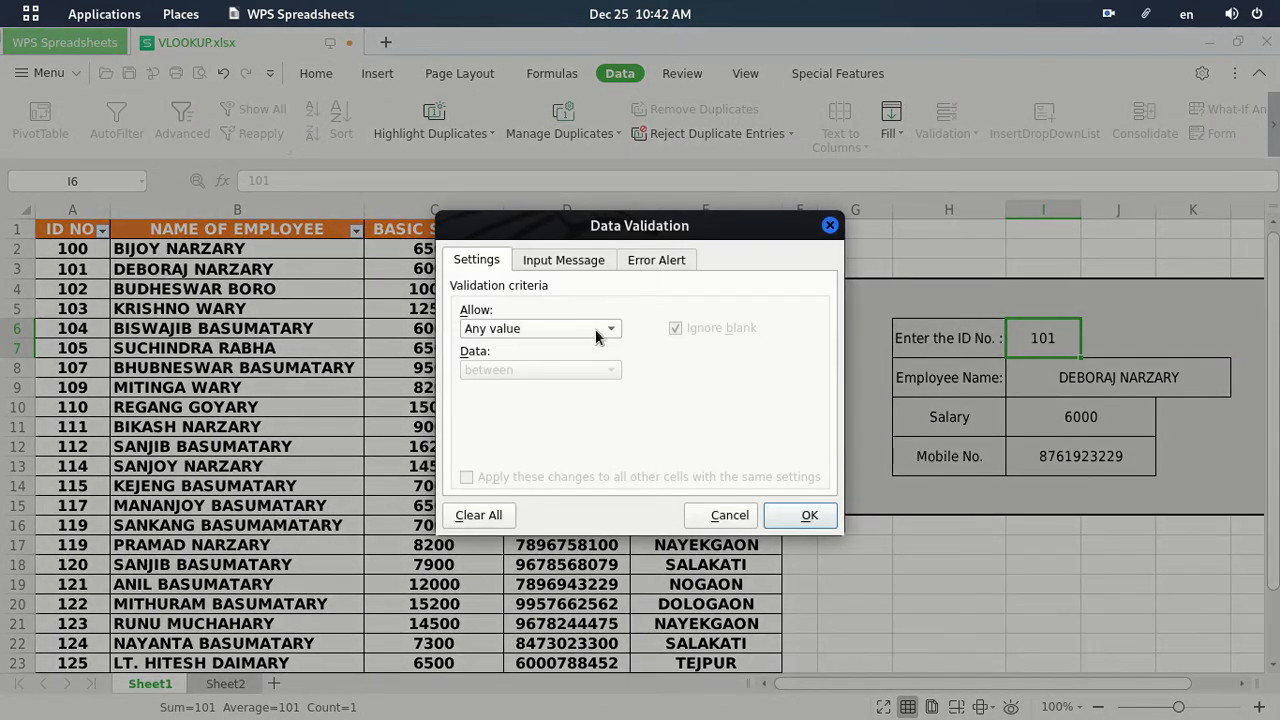
pyautogui.click(606, 330)
pyautogui.click(532, 383)
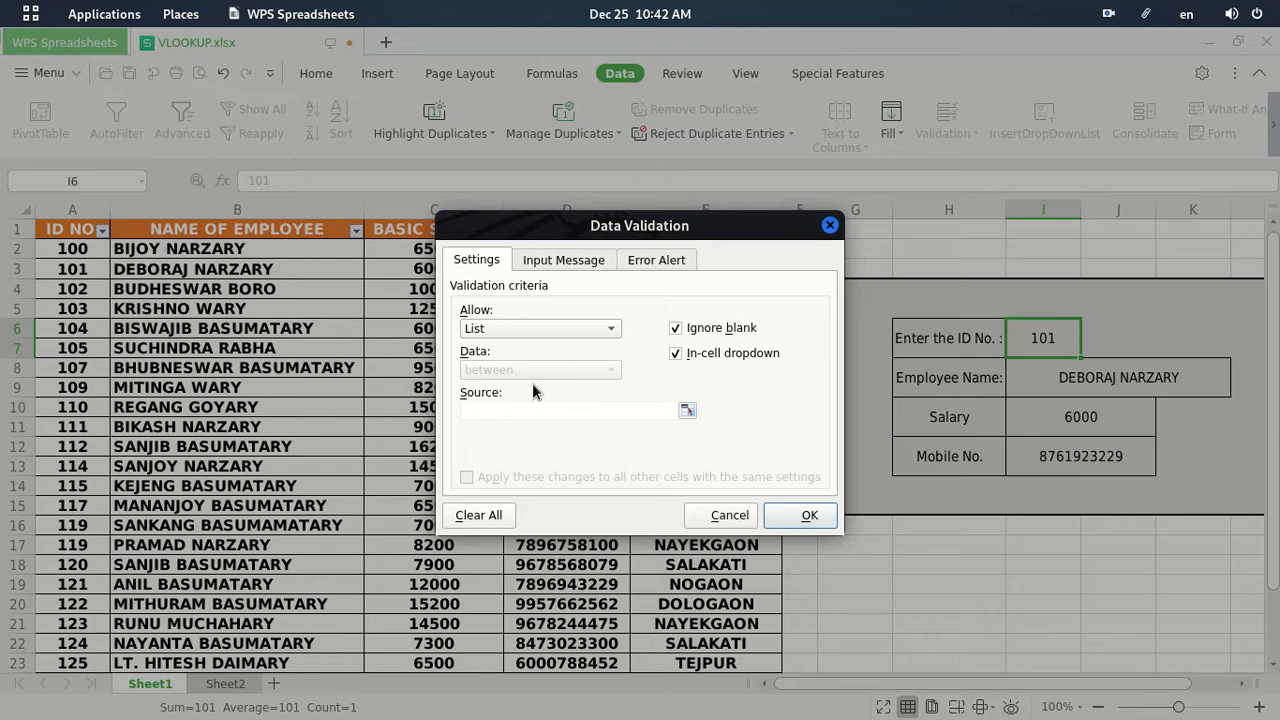
pyautogui.click(687, 410)
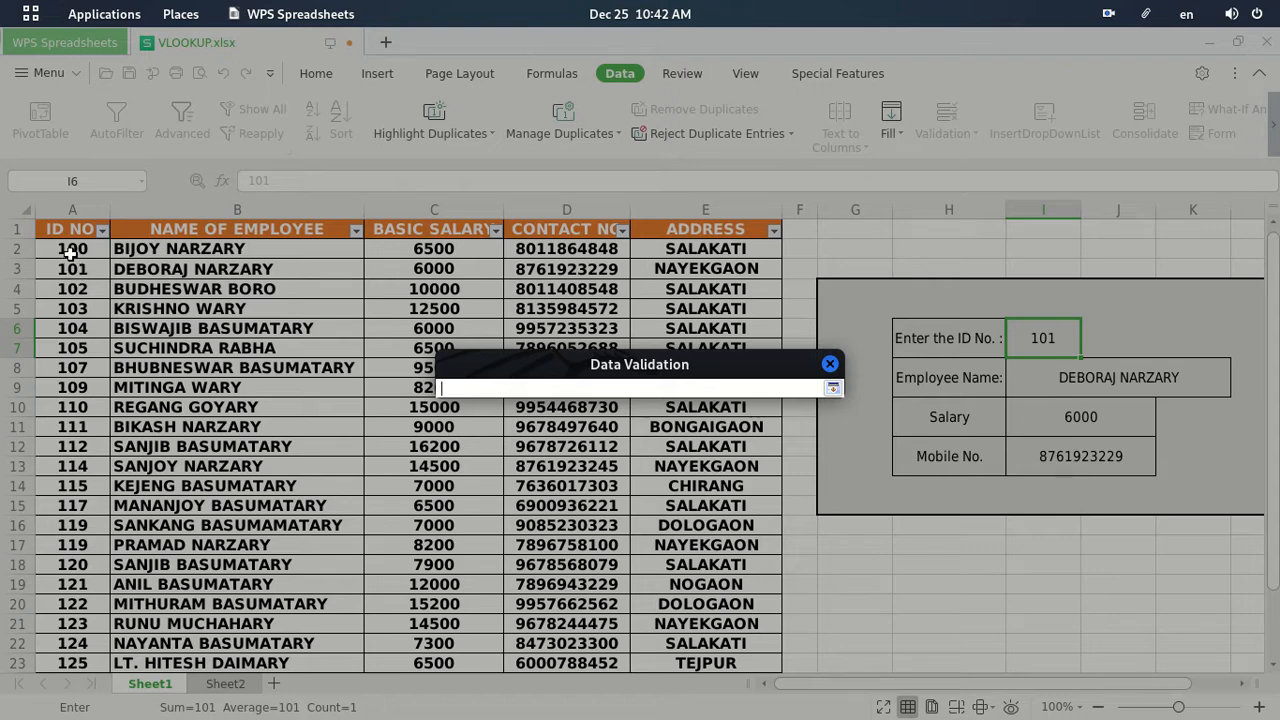
pyautogui.moveTo(66, 250); pyautogui.dragTo(82, 620)
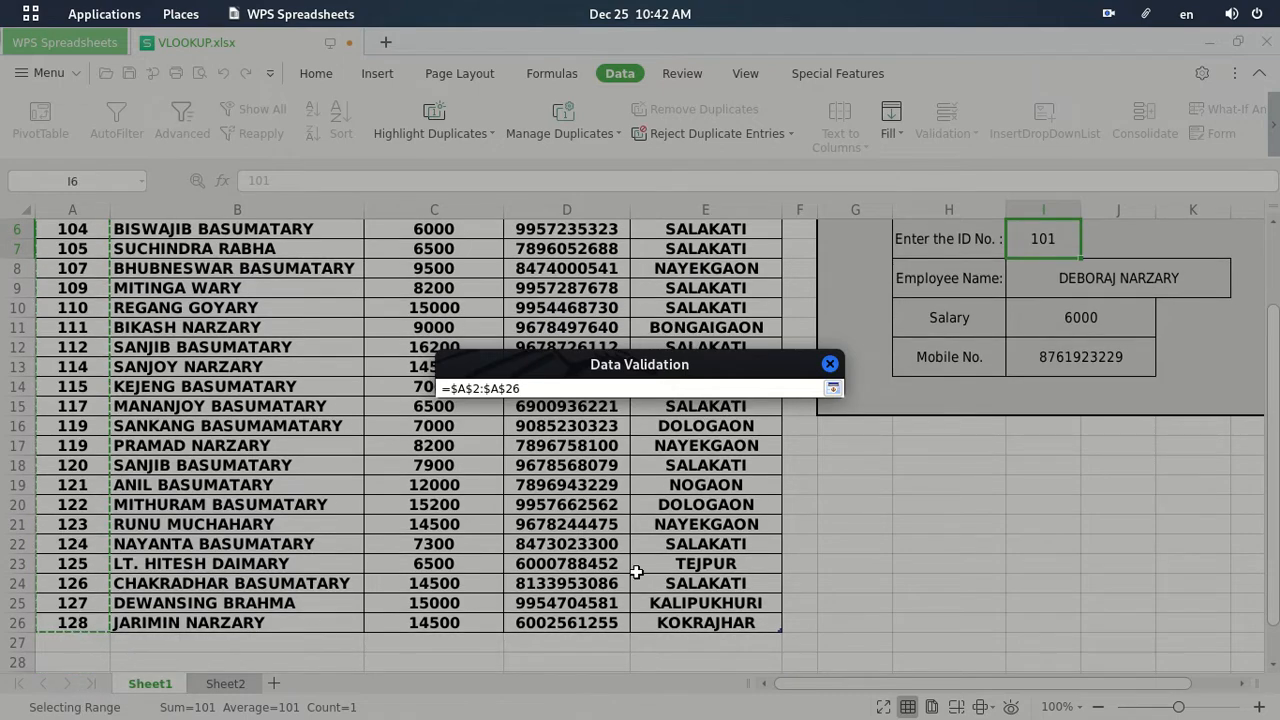
pyautogui.press('Return')
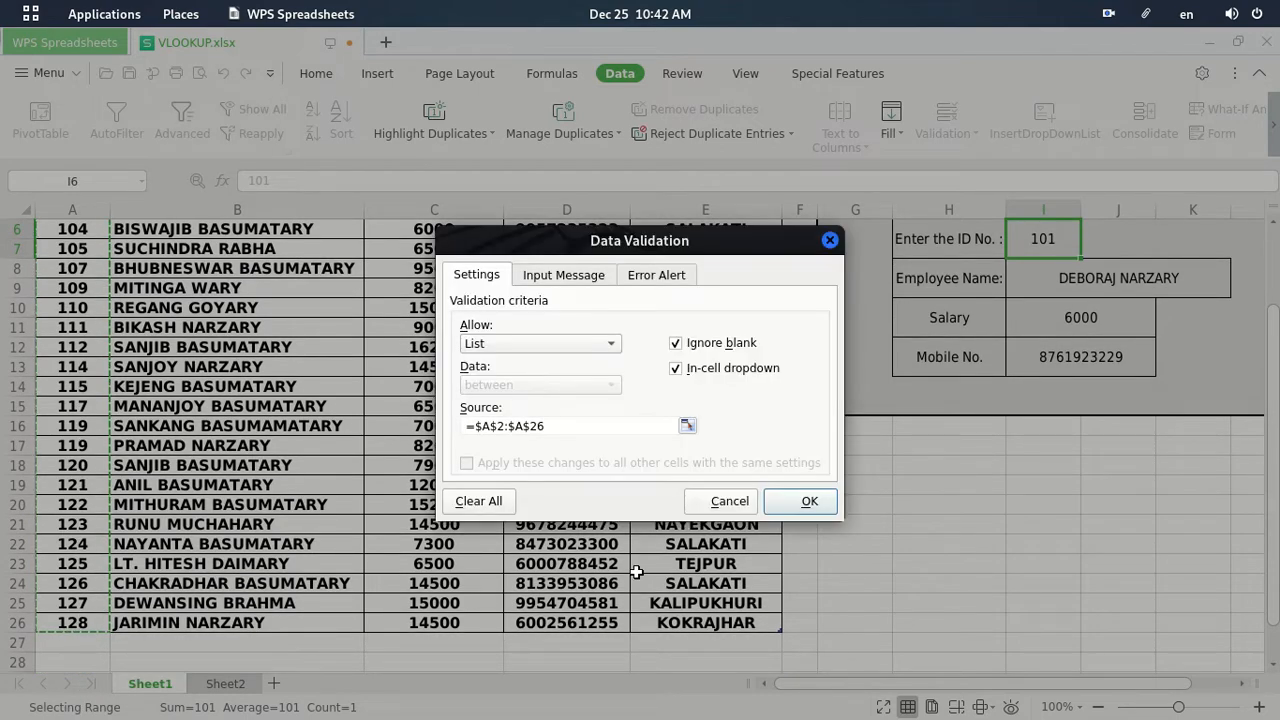
pyautogui.click(814, 504)
pyautogui.scroll(2, 975, 586)
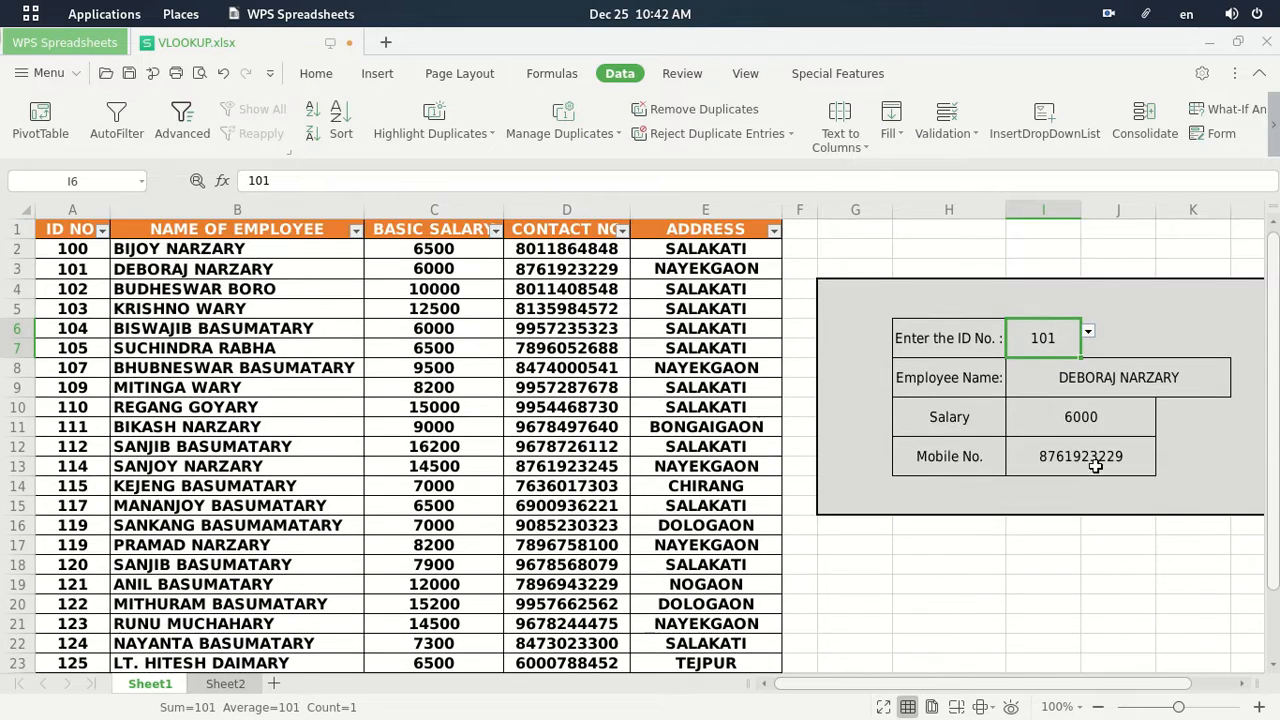
# Step: Test the ID drop-down in I6 by choosing the IDs listed in A9 and A10 in turn
pyautogui.click(1088, 331)
pyautogui.scroll(-1, 1040, 478)
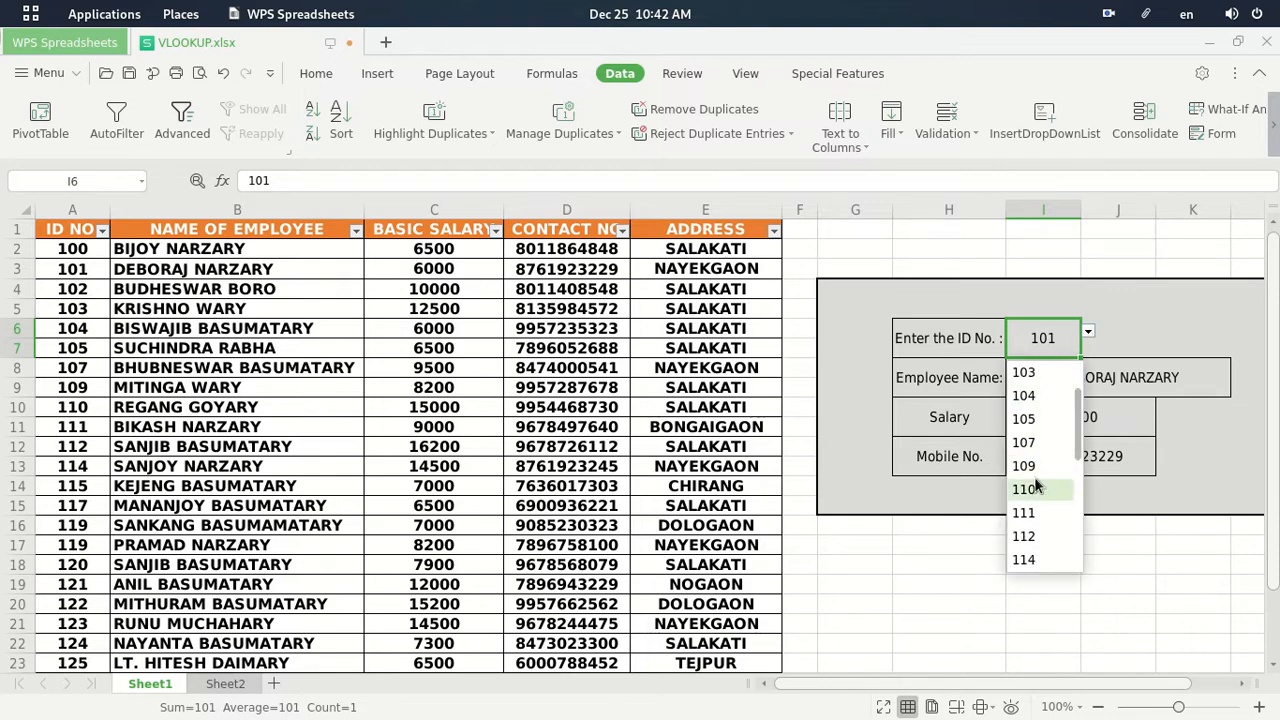
pyautogui.click(1032, 468)
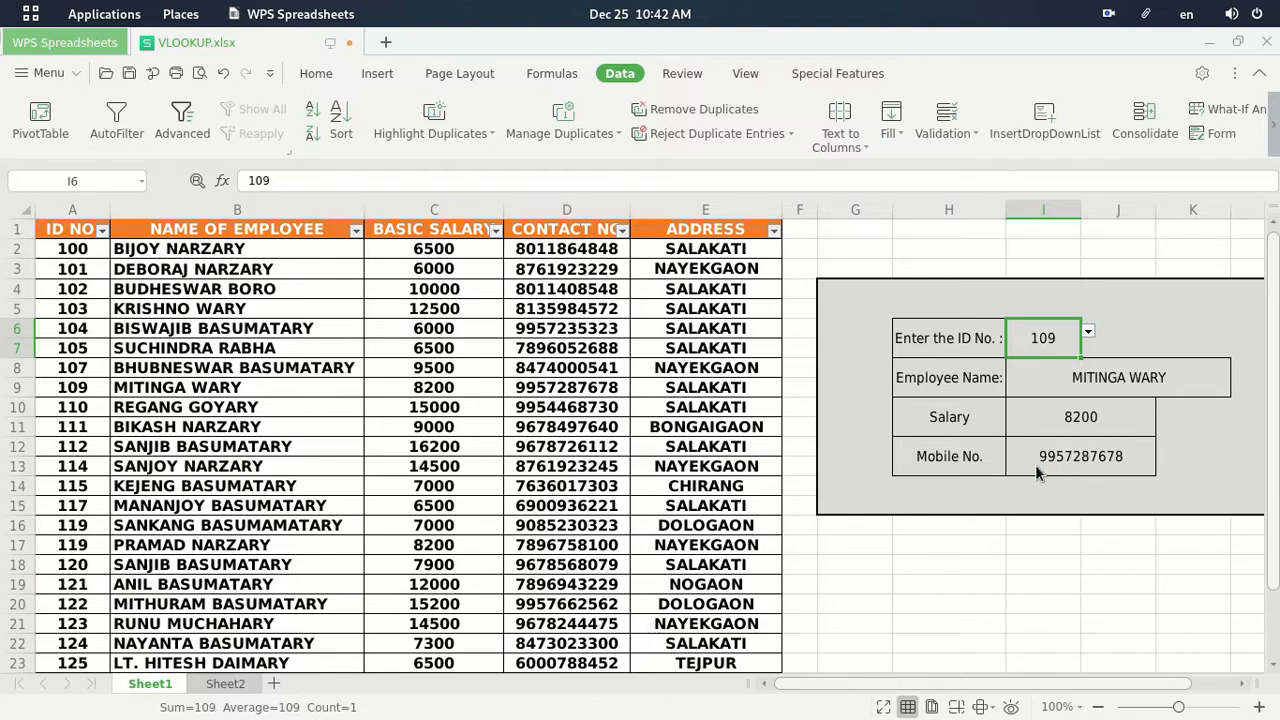
pyautogui.click(1089, 333)
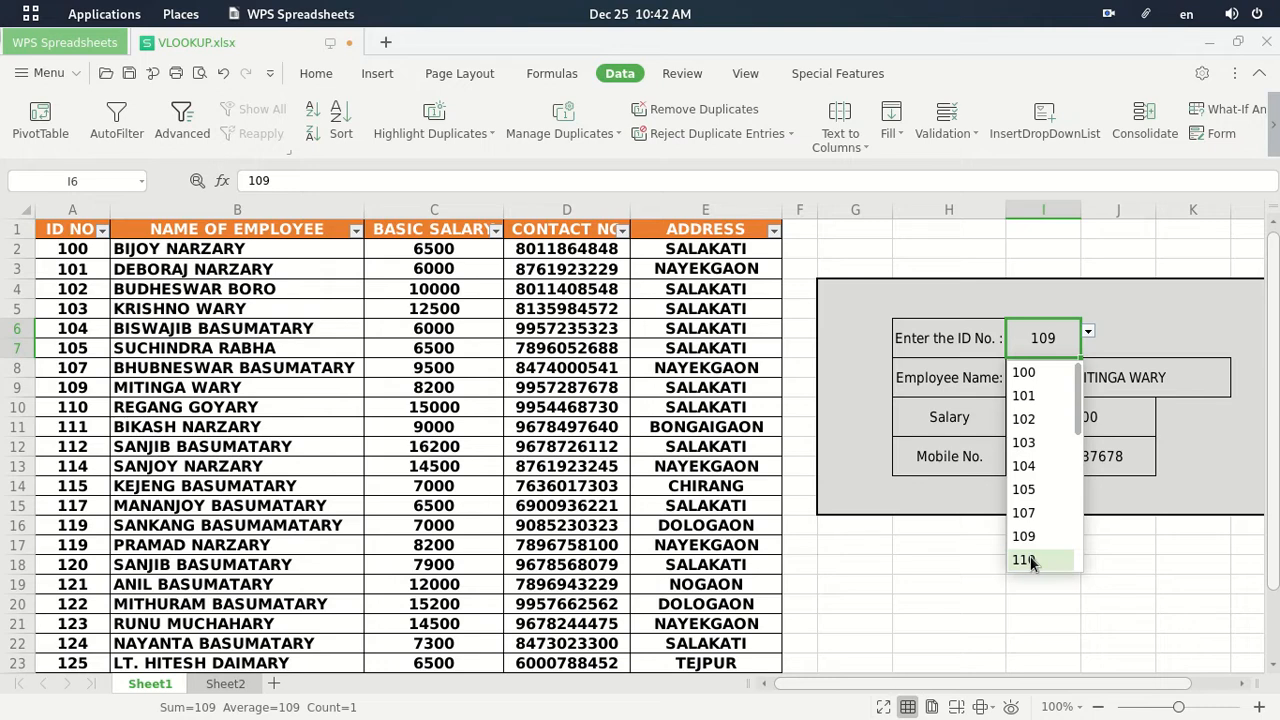
pyautogui.click(1035, 560)
pyautogui.scroll(-2, 1030, 450)
pyautogui.scroll(2, 1076, 375)
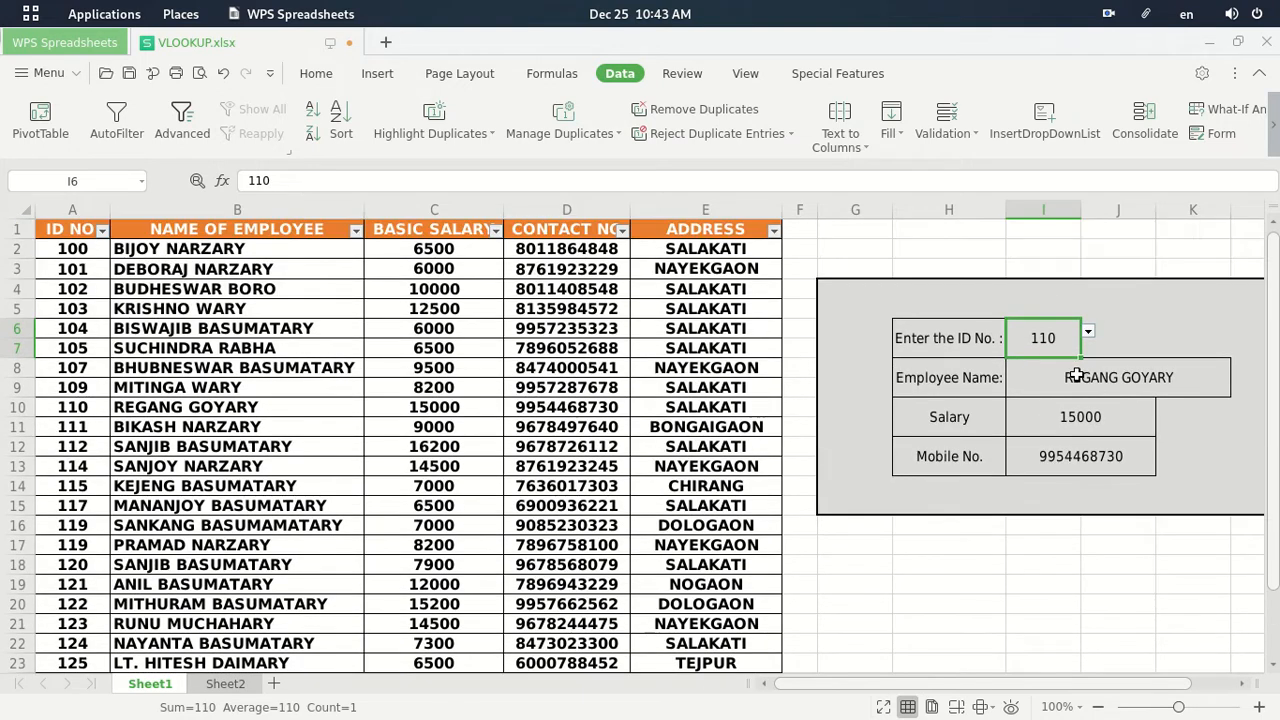
# Step: Choose the IDs listed in A7, A6 and finally A9 from the form's ID drop-down
pyautogui.click(1088, 333)
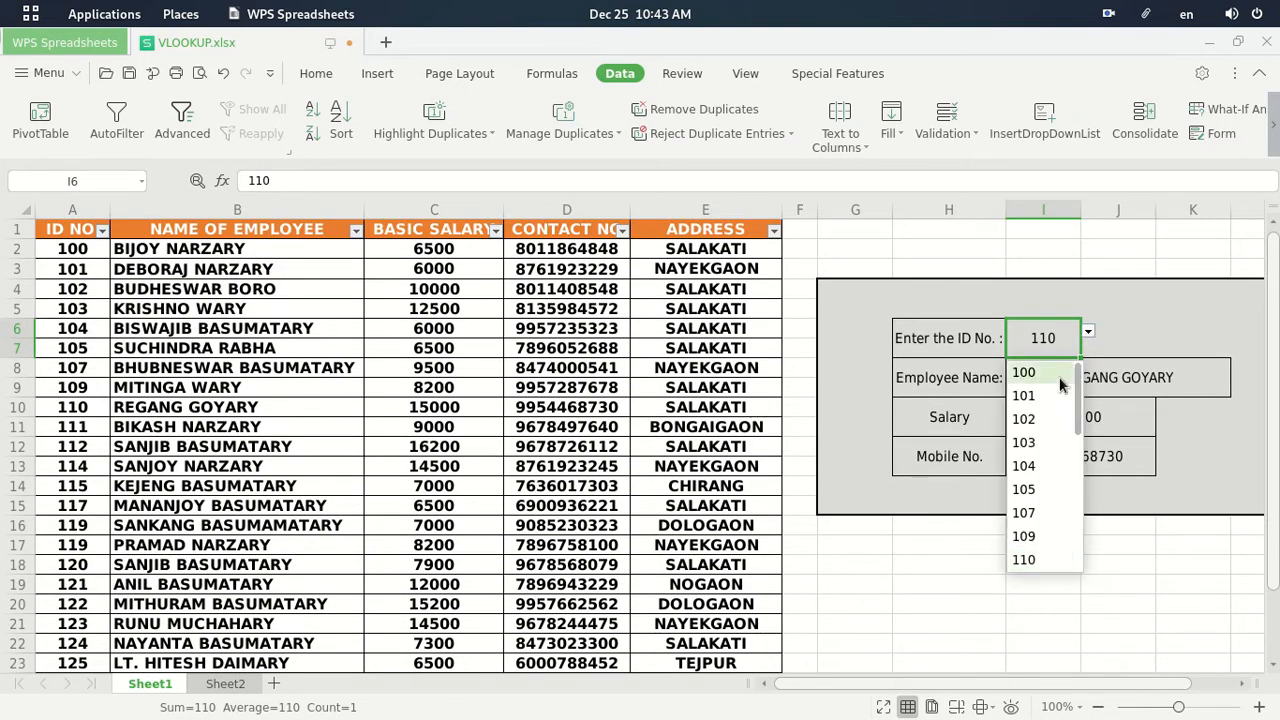
pyautogui.click(1025, 490)
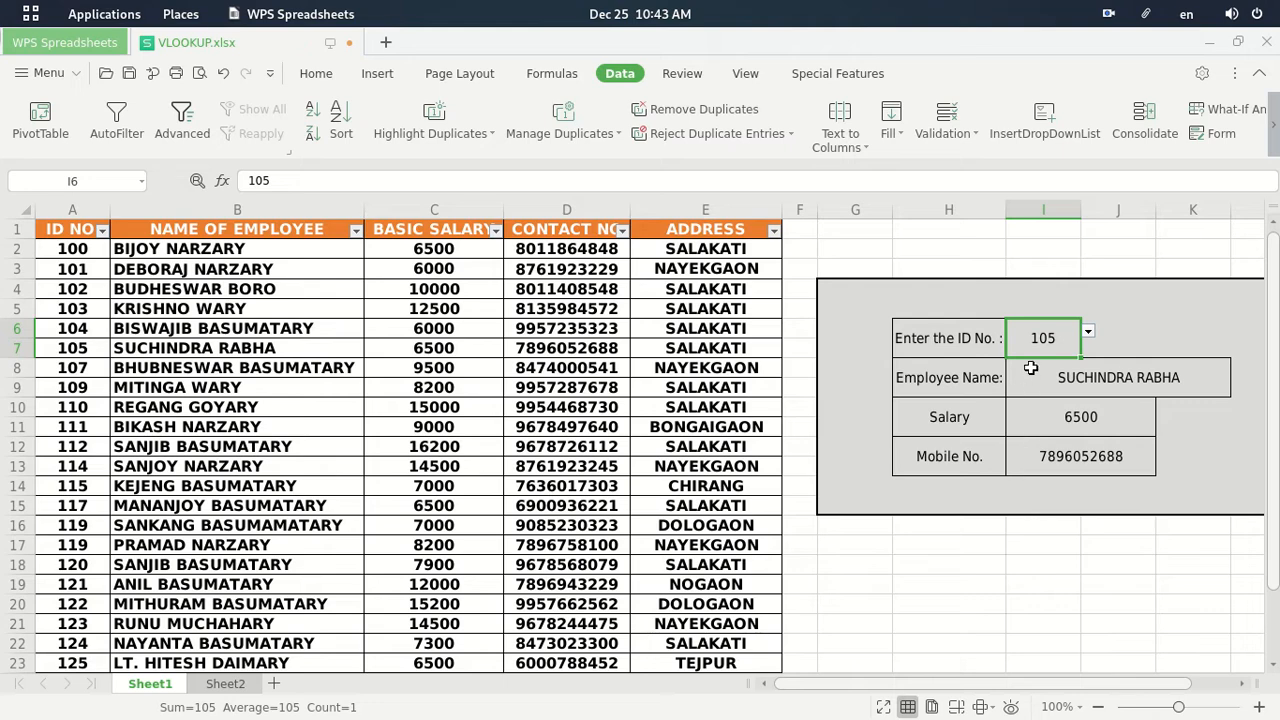
pyautogui.click(1090, 336)
pyautogui.click(1036, 465)
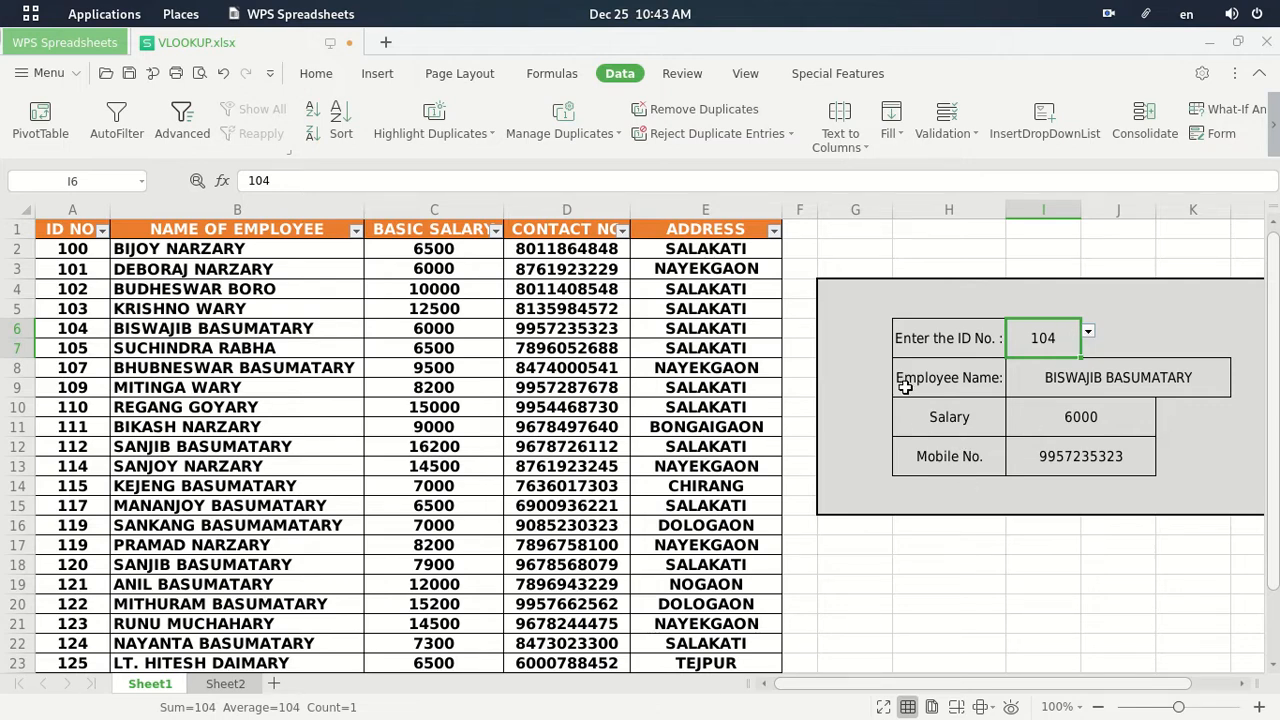
pyautogui.click(1089, 338)
pyautogui.click(1041, 540)
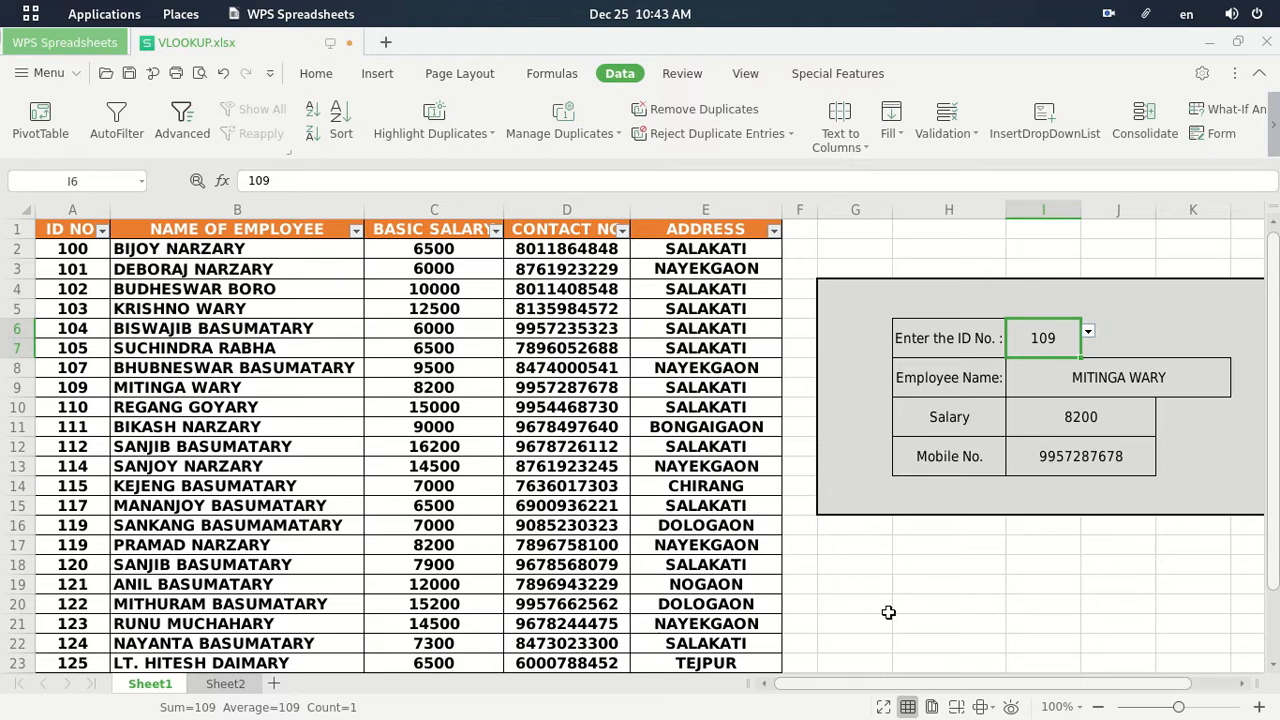
# Step: Enter the employee ID listed in A2 into cell H20 below the form
pyautogui.scroll(-2, 888, 606)
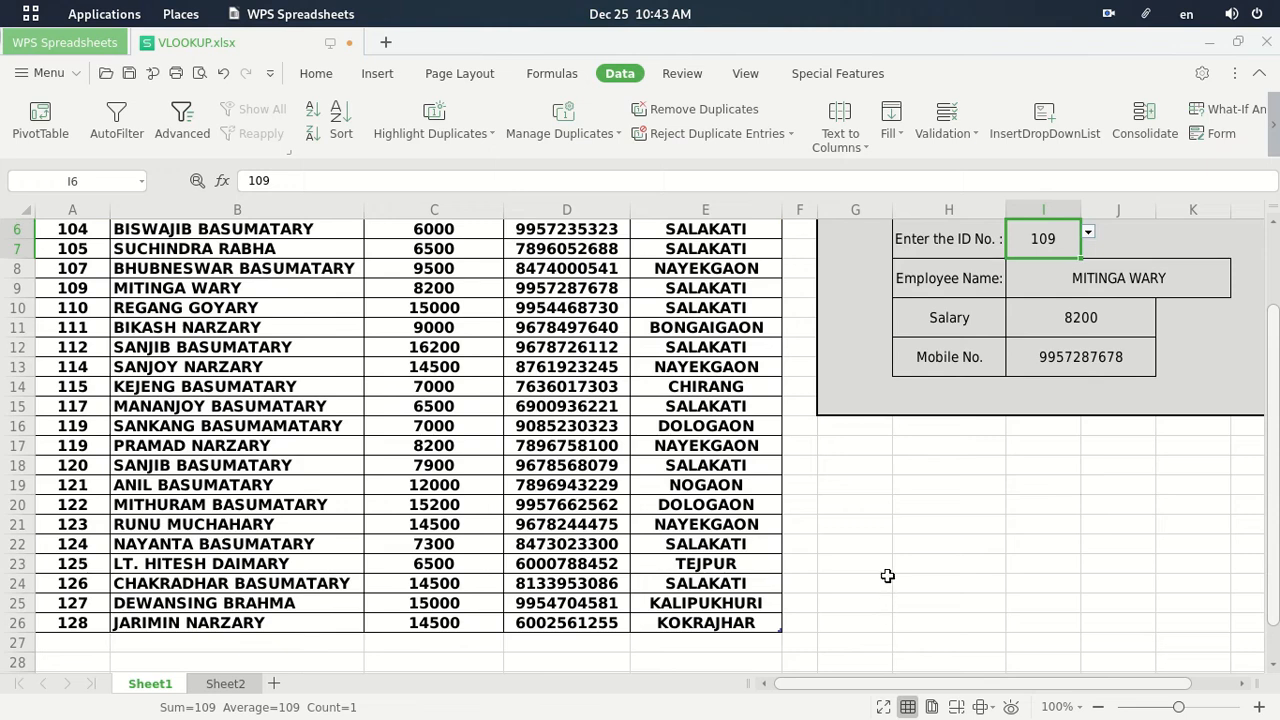
pyautogui.click(926, 508)
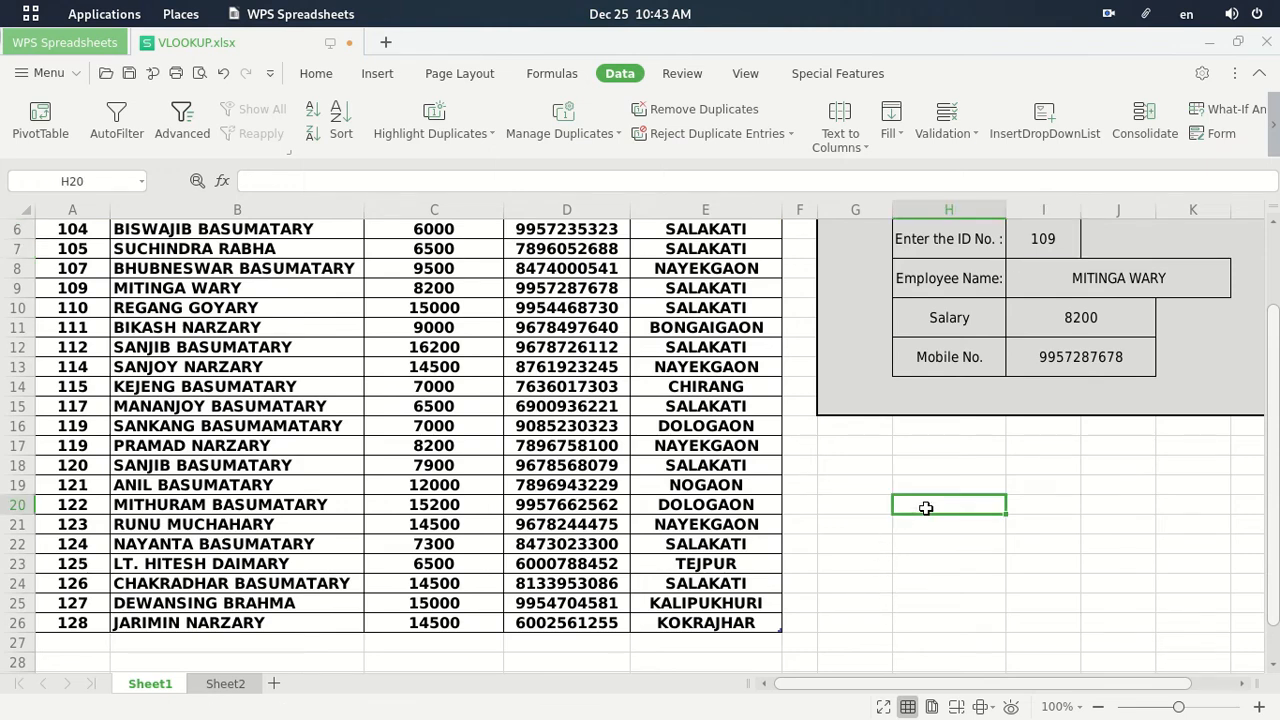
pyautogui.write('1')
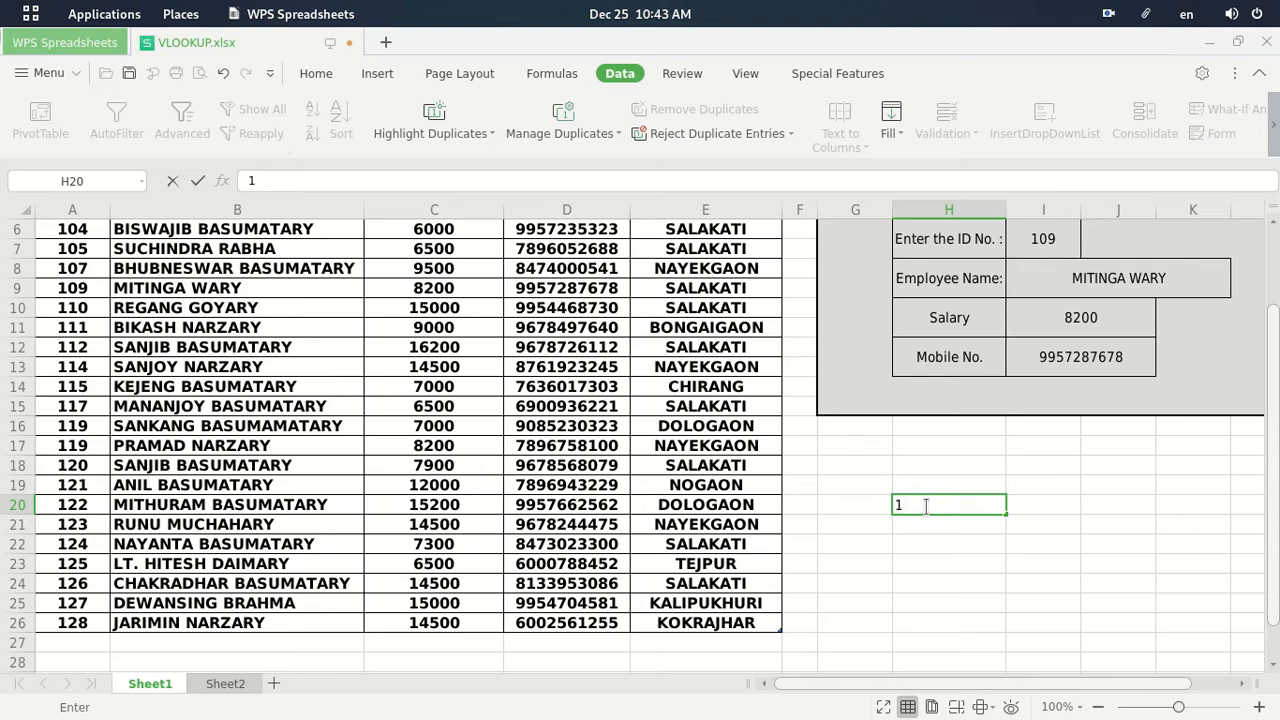
pyautogui.write('00')
pyautogui.click(1060, 509)
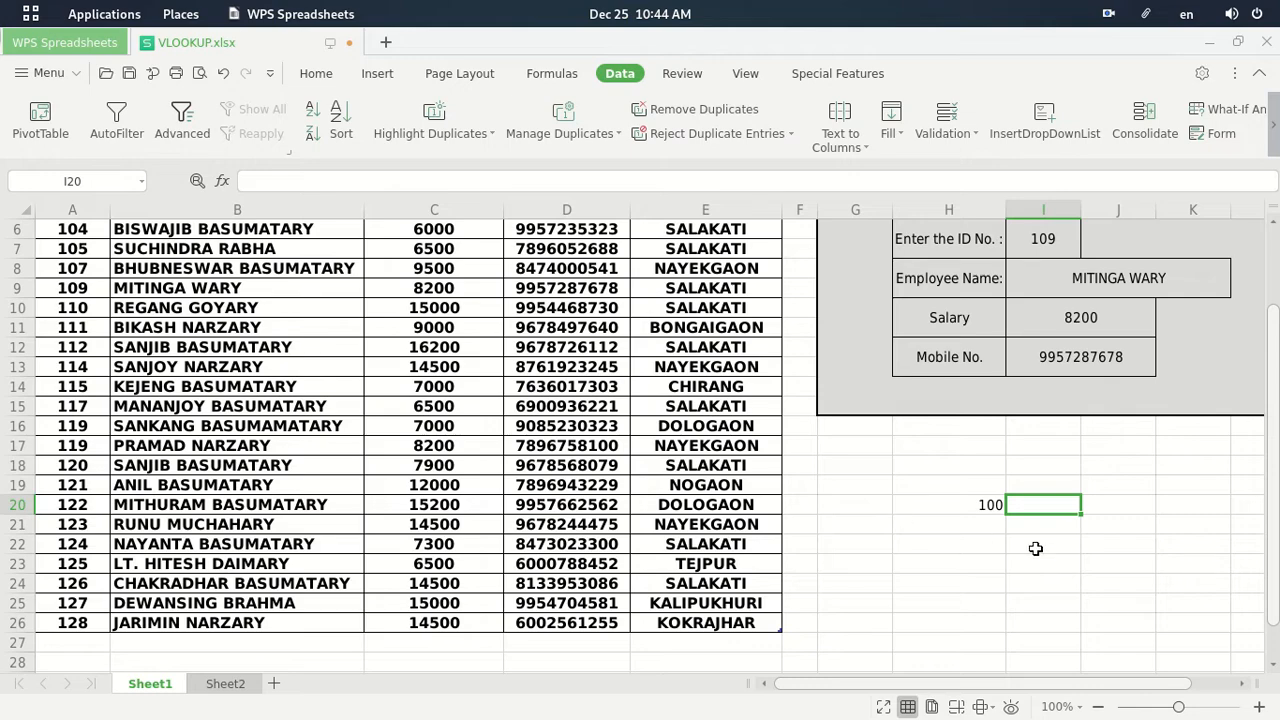
# Step: Look up the employee name in I20 with the formula =VLOOKUP(H20,A2:D26,2,0)
pyautogui.scroll(2, 886, 578)
pyautogui.scroll(-4, 886, 578)
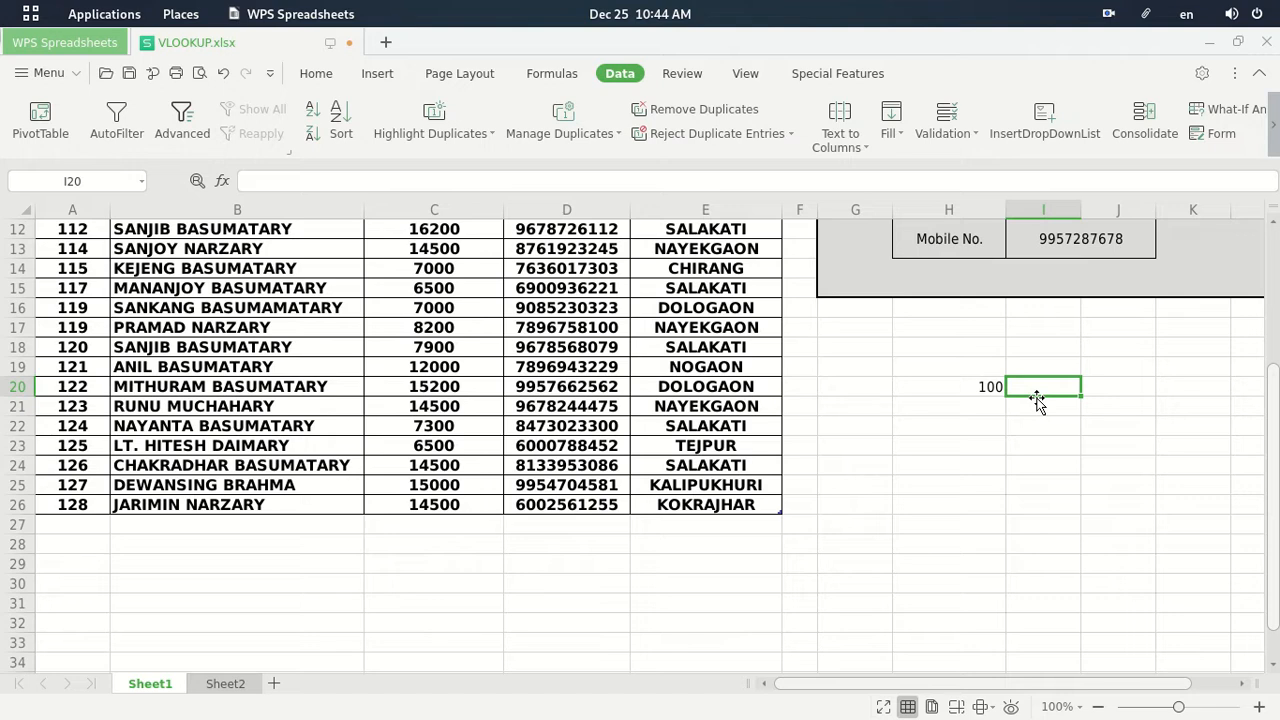
pyautogui.write('=')
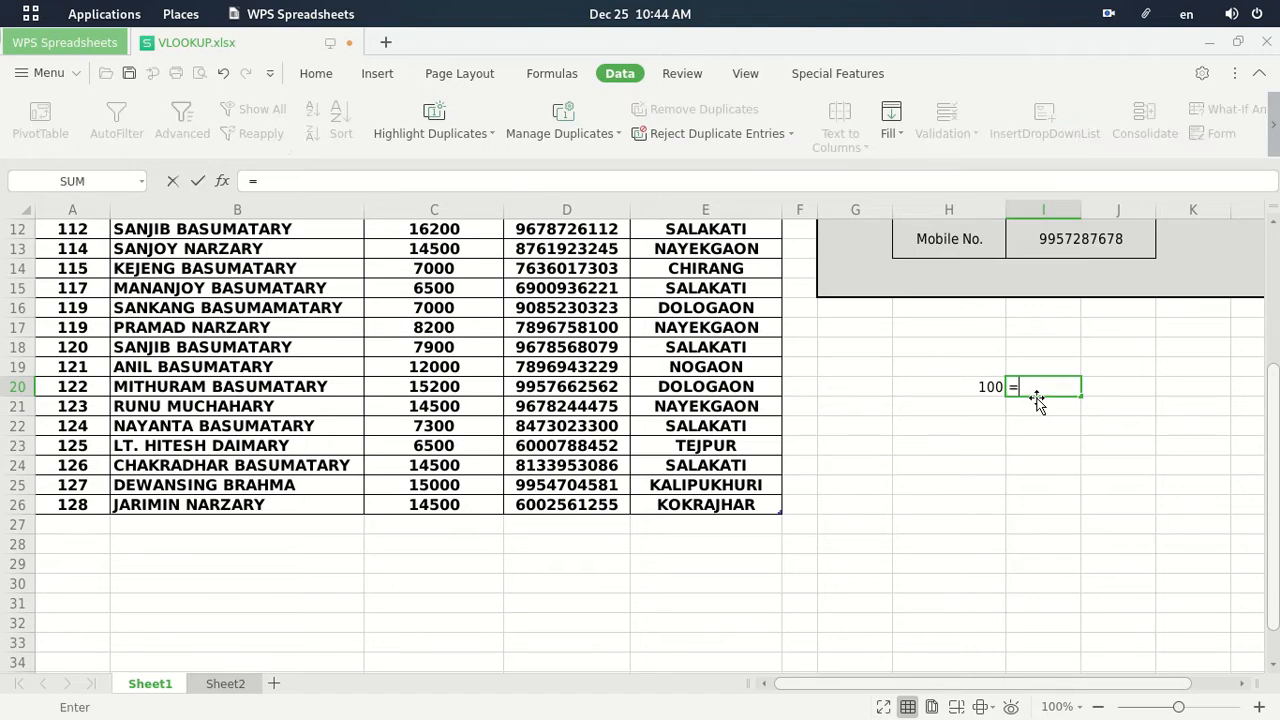
pyautogui.write('vloo')
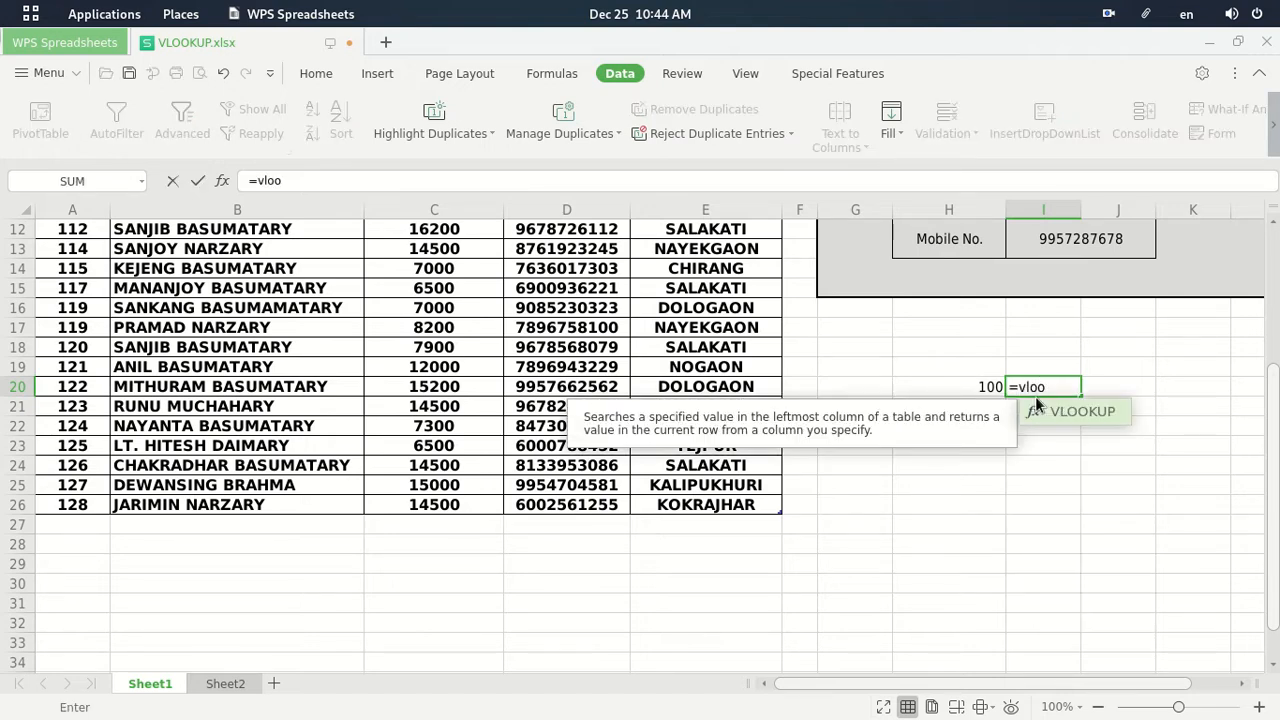
pyautogui.write('kup(')
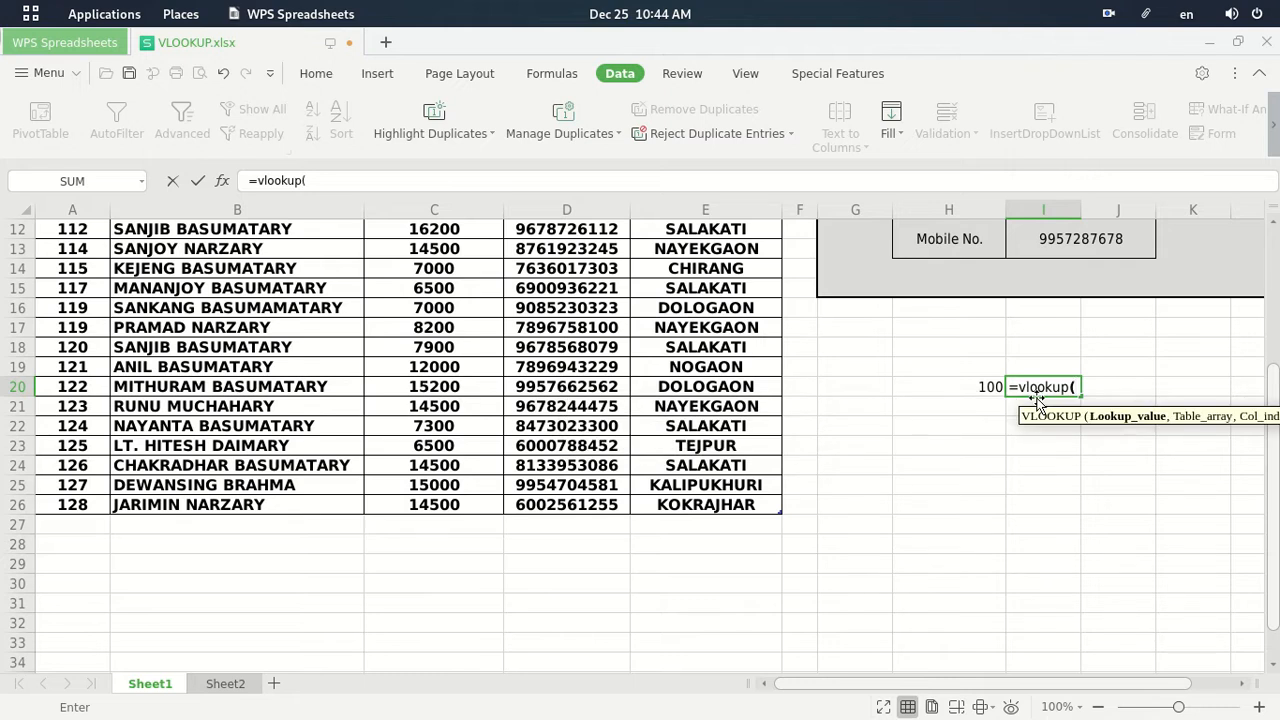
pyautogui.click(968, 390)
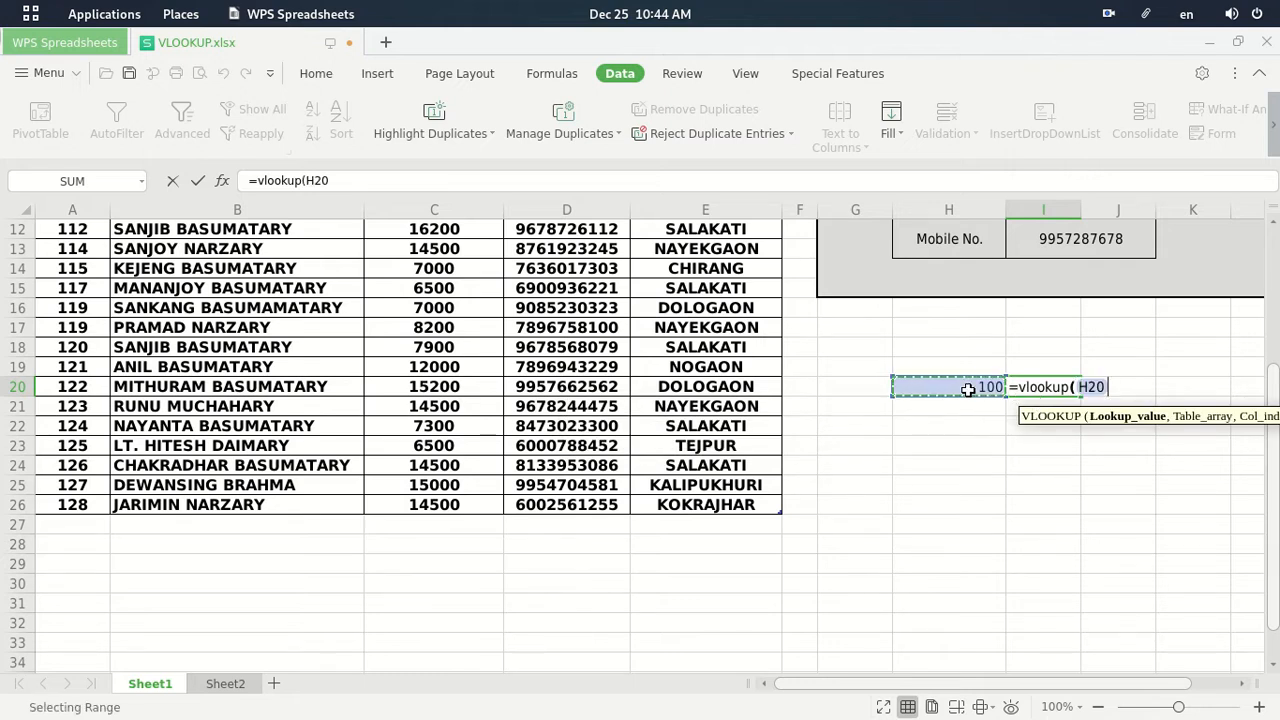
pyautogui.write(',')
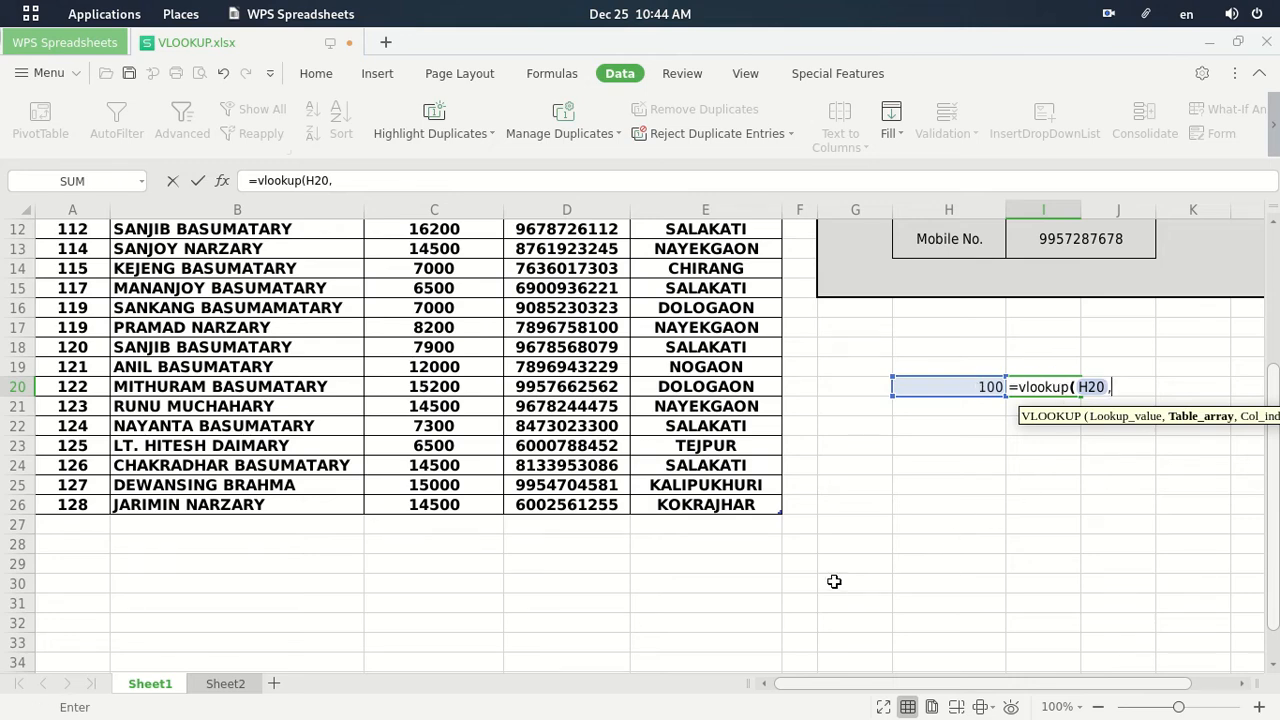
pyautogui.scroll(2, 750, 594)
pyautogui.scroll(2, 470, 507)
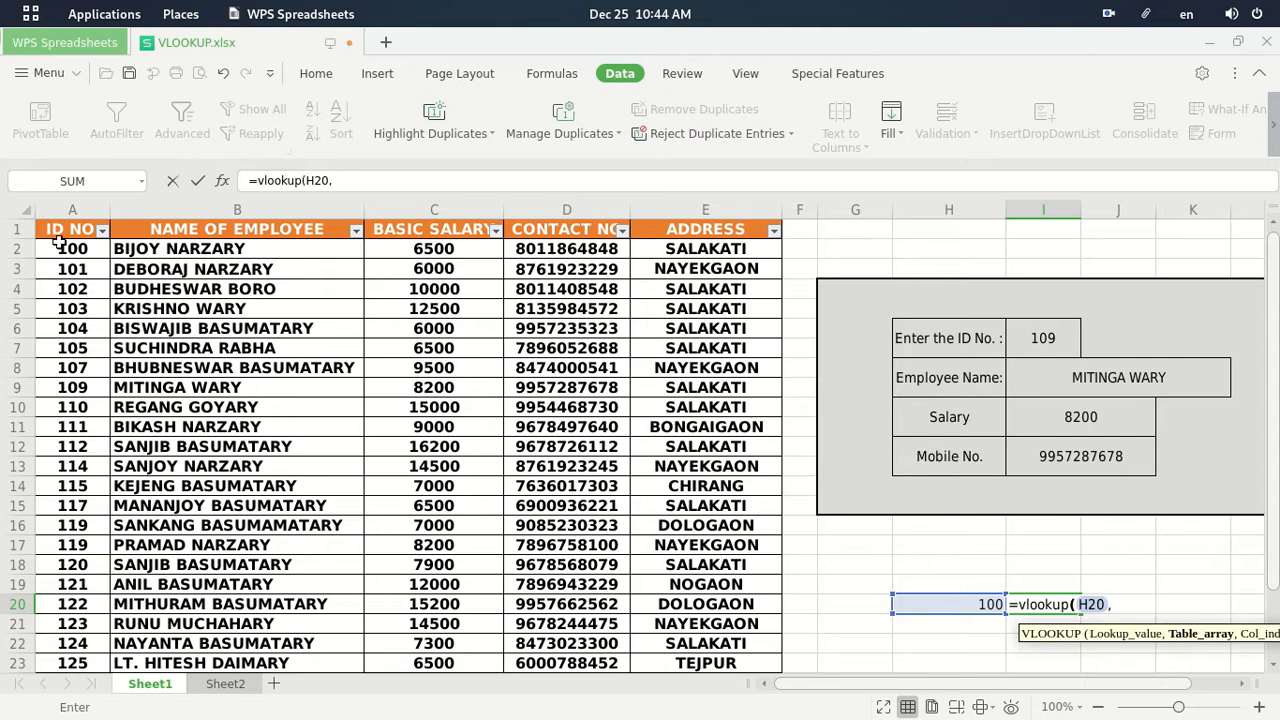
pyautogui.moveTo(57, 249); pyautogui.dragTo(575, 645)
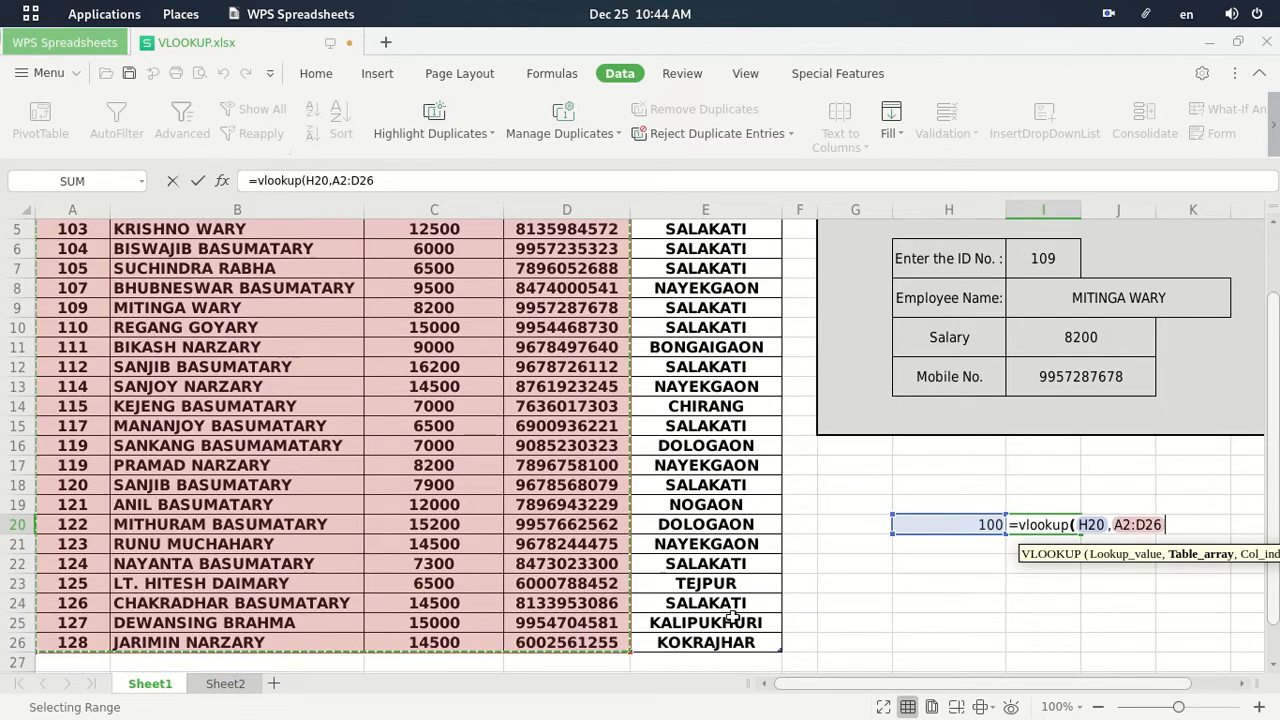
pyautogui.write(',')
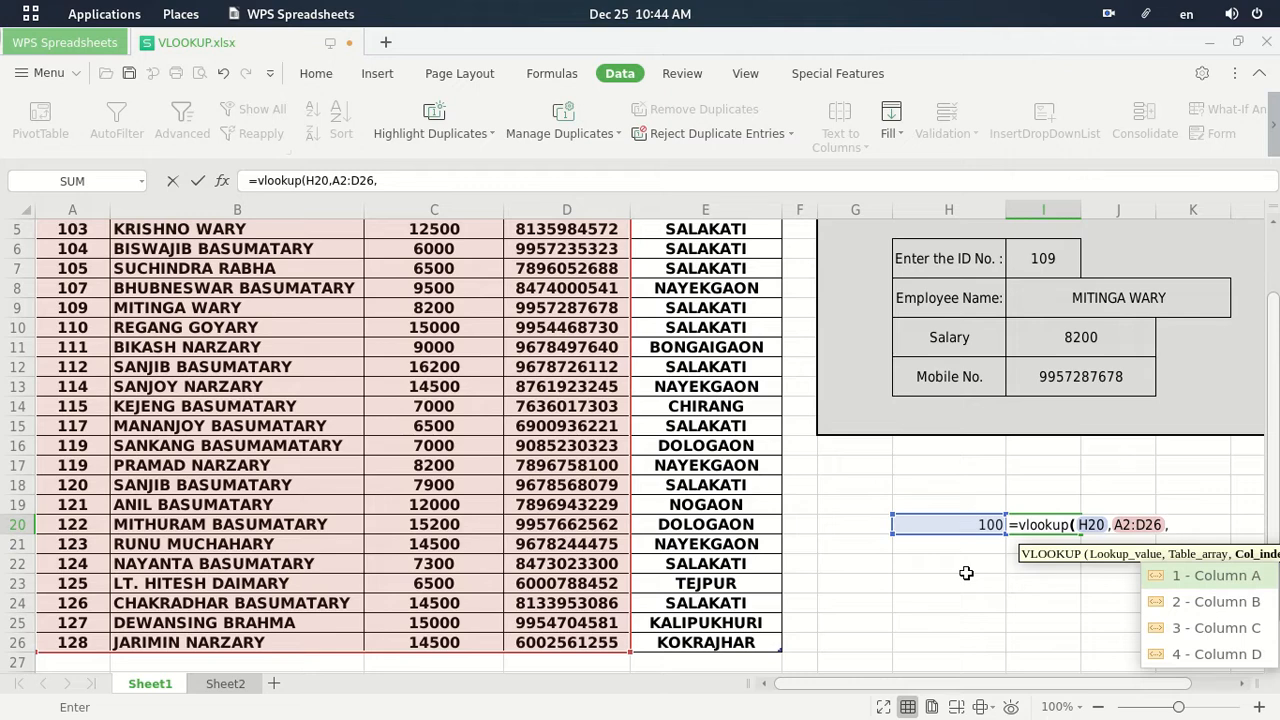
pyautogui.write('2,0')
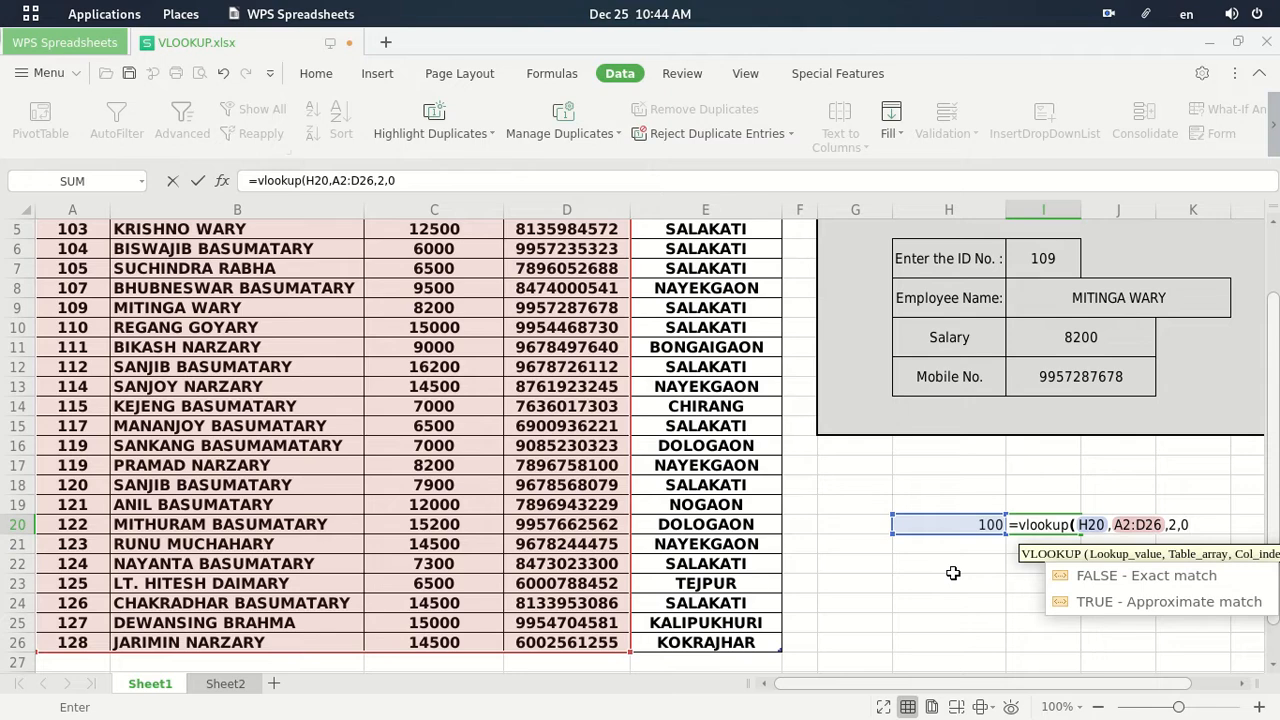
pyautogui.write(')')
pyautogui.press('Return')
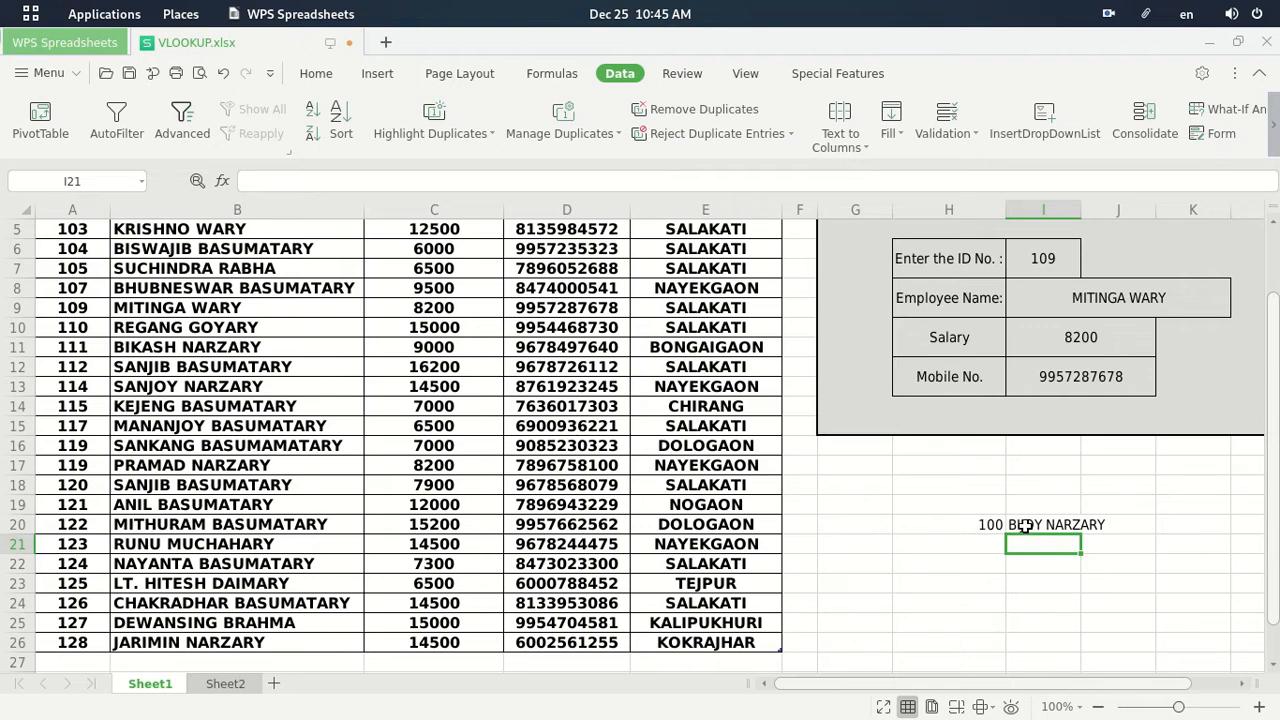
# Step: Delete the ADDRESS column from the employee table on Sheet1
pyautogui.scroll(2, 885, 499)
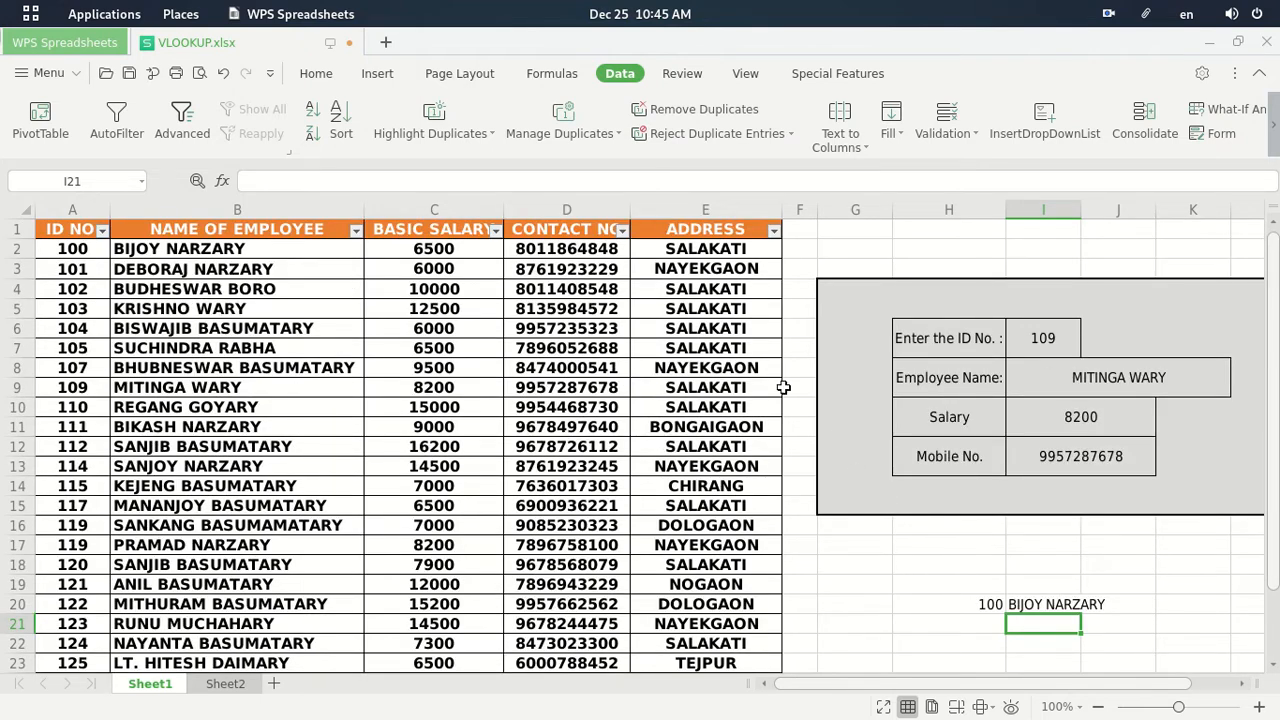
pyautogui.click(713, 198)
pyautogui.rightClick(713, 203)
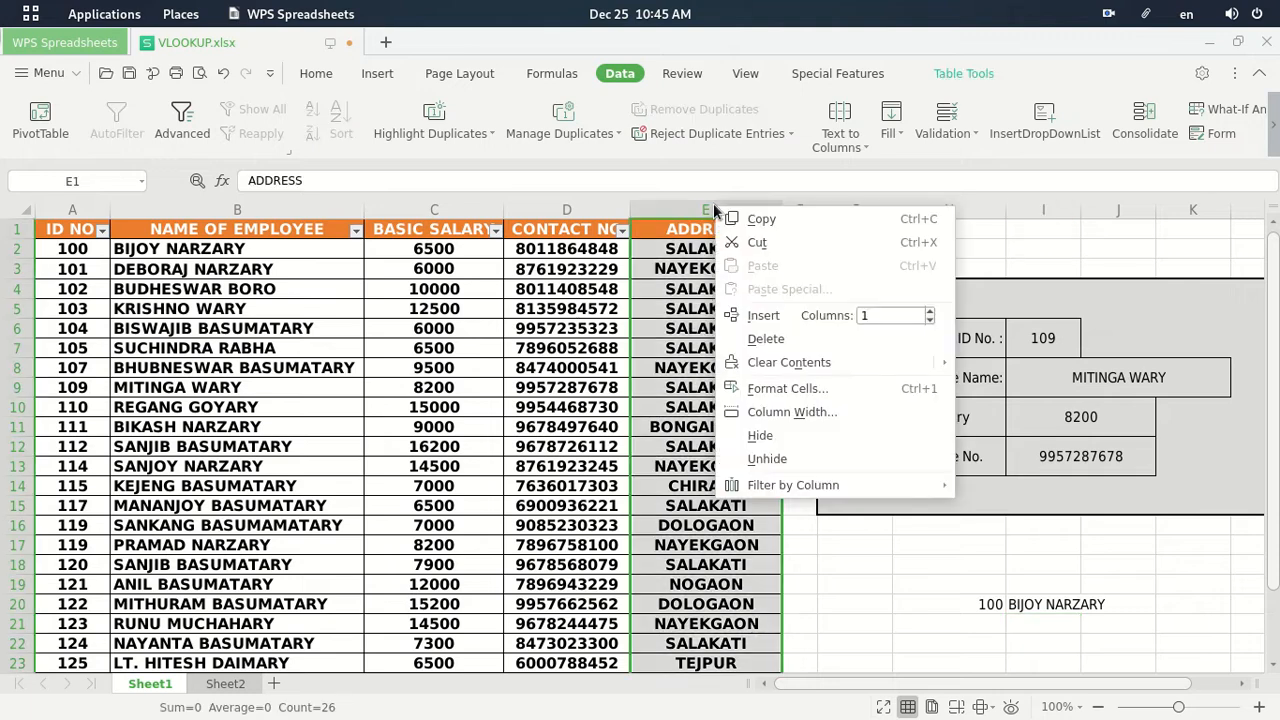
pyautogui.click(765, 339)
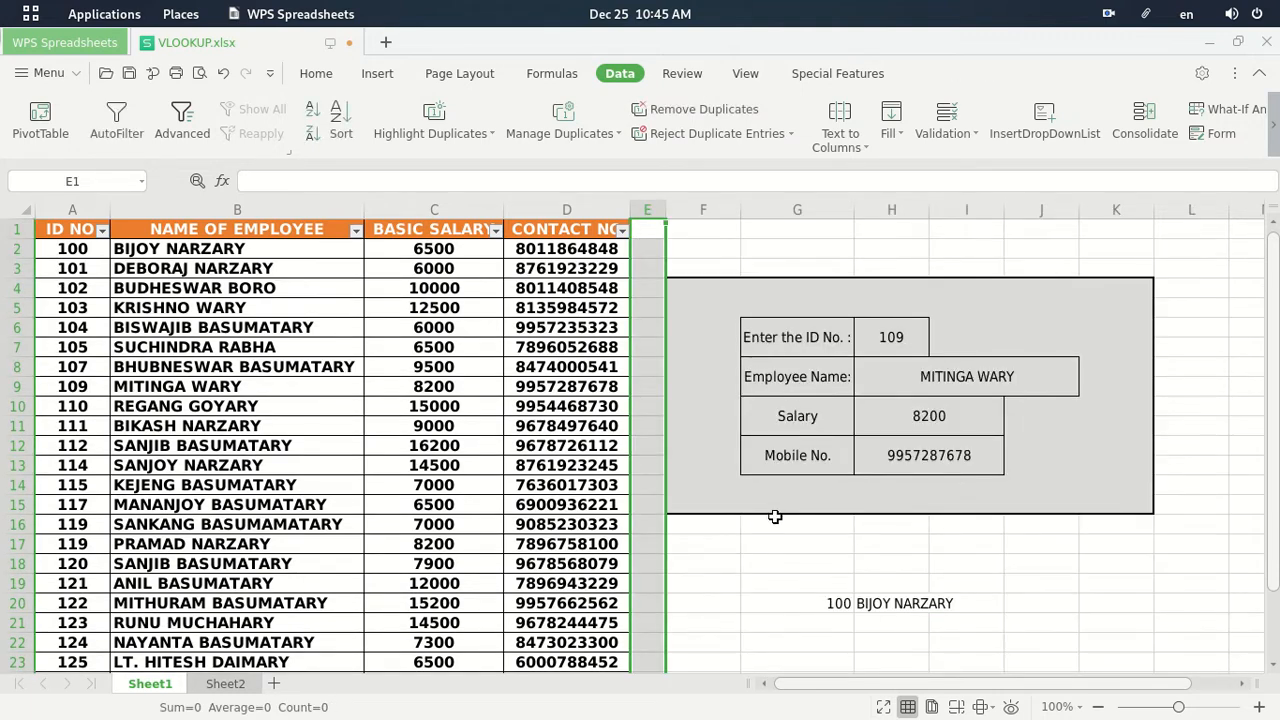
# Step: Nest the VLOOKUP formula in H20 as the lookup value of an outer VLOOKUP, giving =vlookup(VLOOKUP(G20,A2:D26,2,0),
pyautogui.scroll(-3, 775, 516)
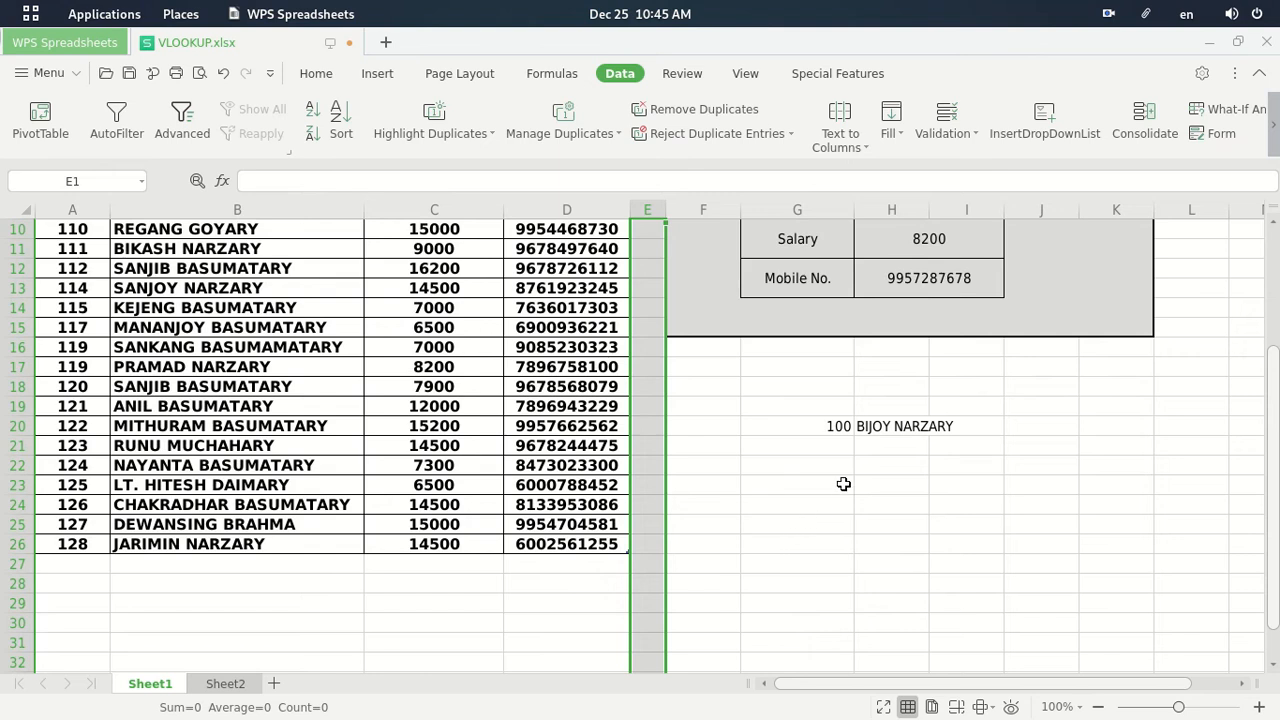
pyautogui.click(835, 430)
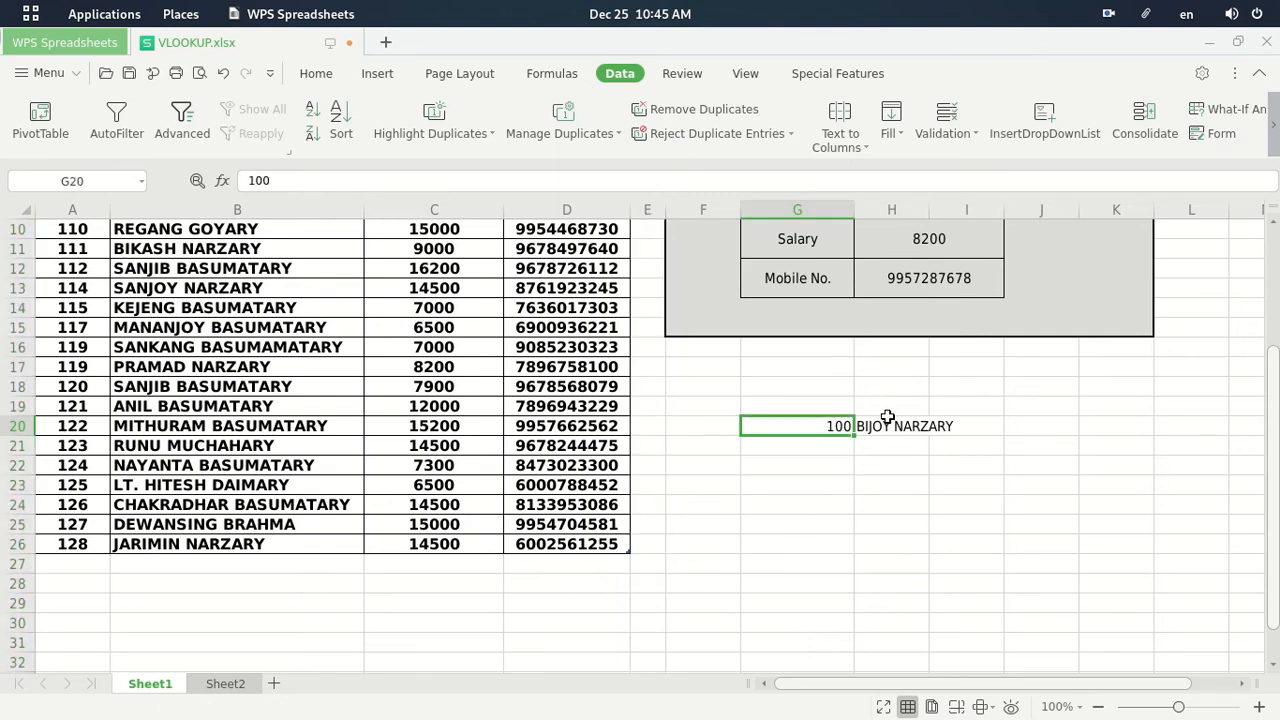
pyautogui.click(884, 427)
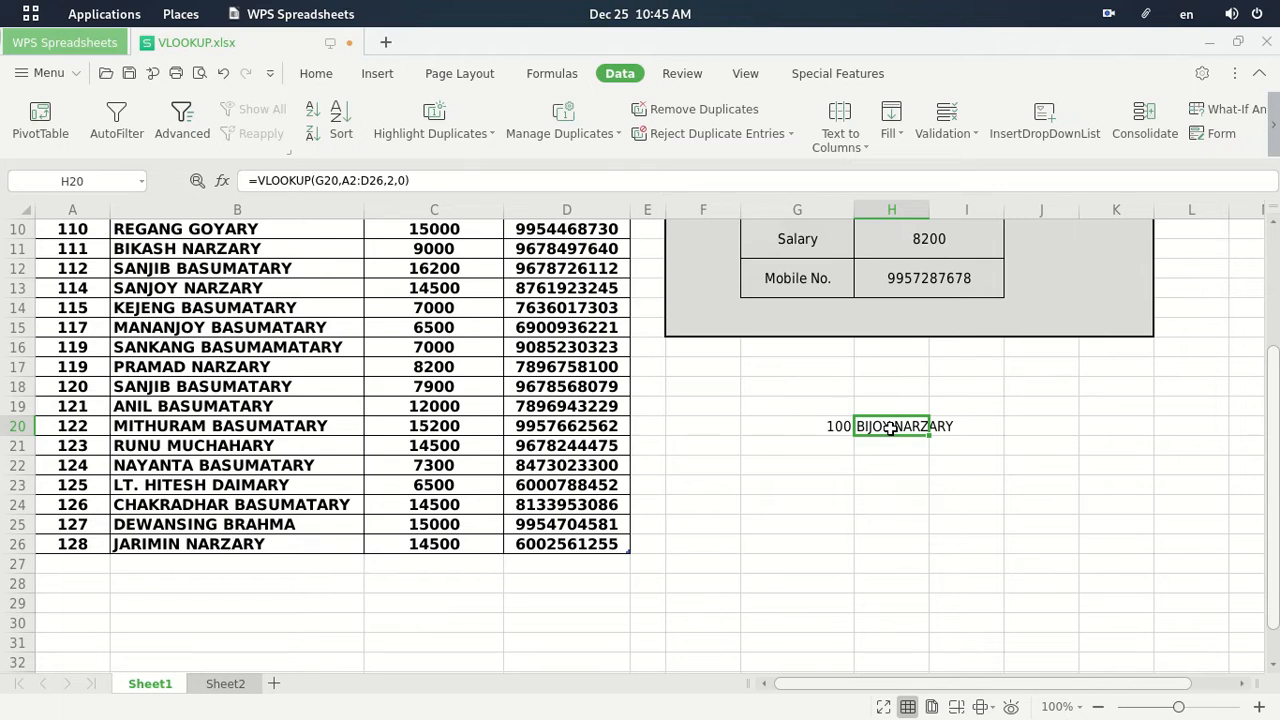
pyautogui.click(260, 180)
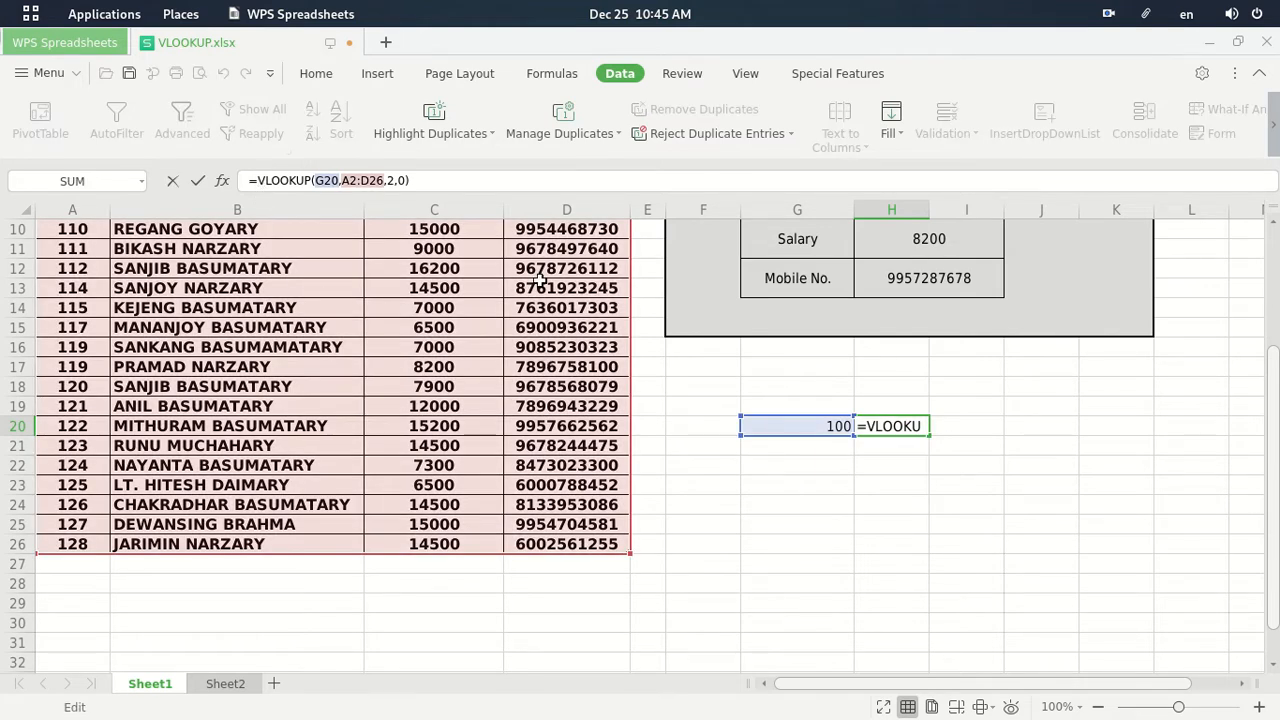
pyautogui.write('vll')
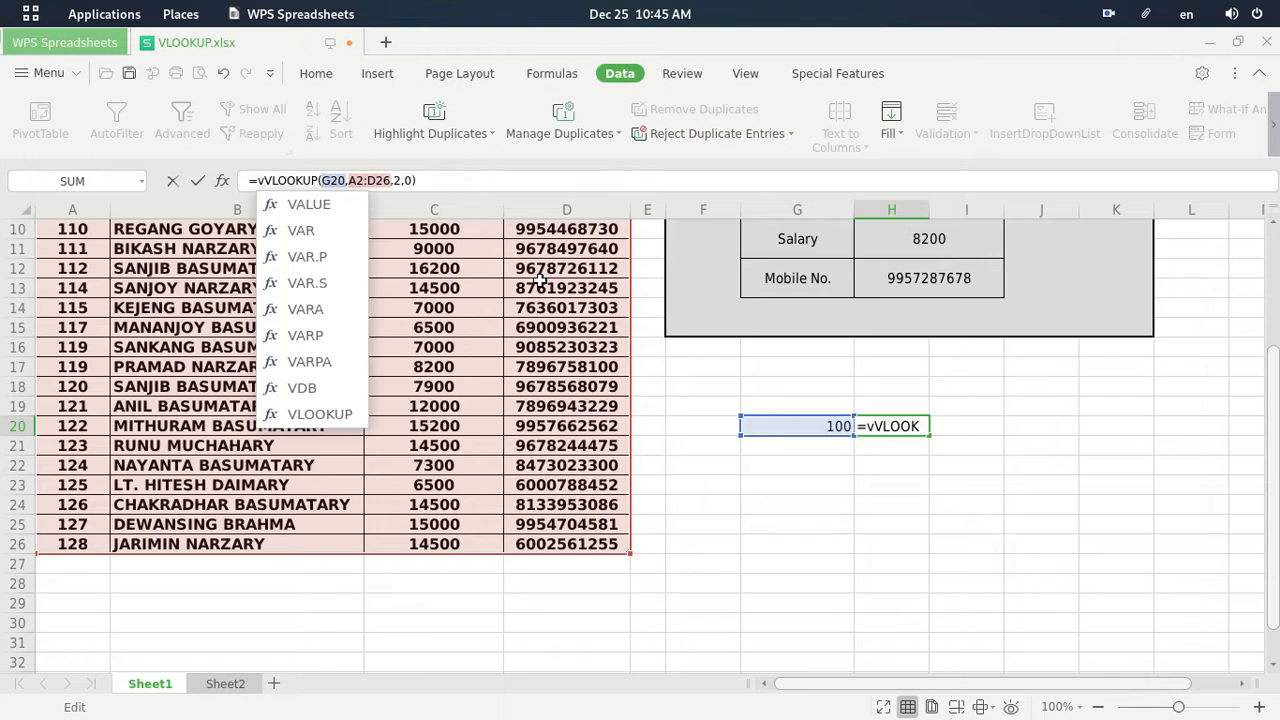
pyautogui.press('BackSpace')
pyautogui.press('BackSpace')
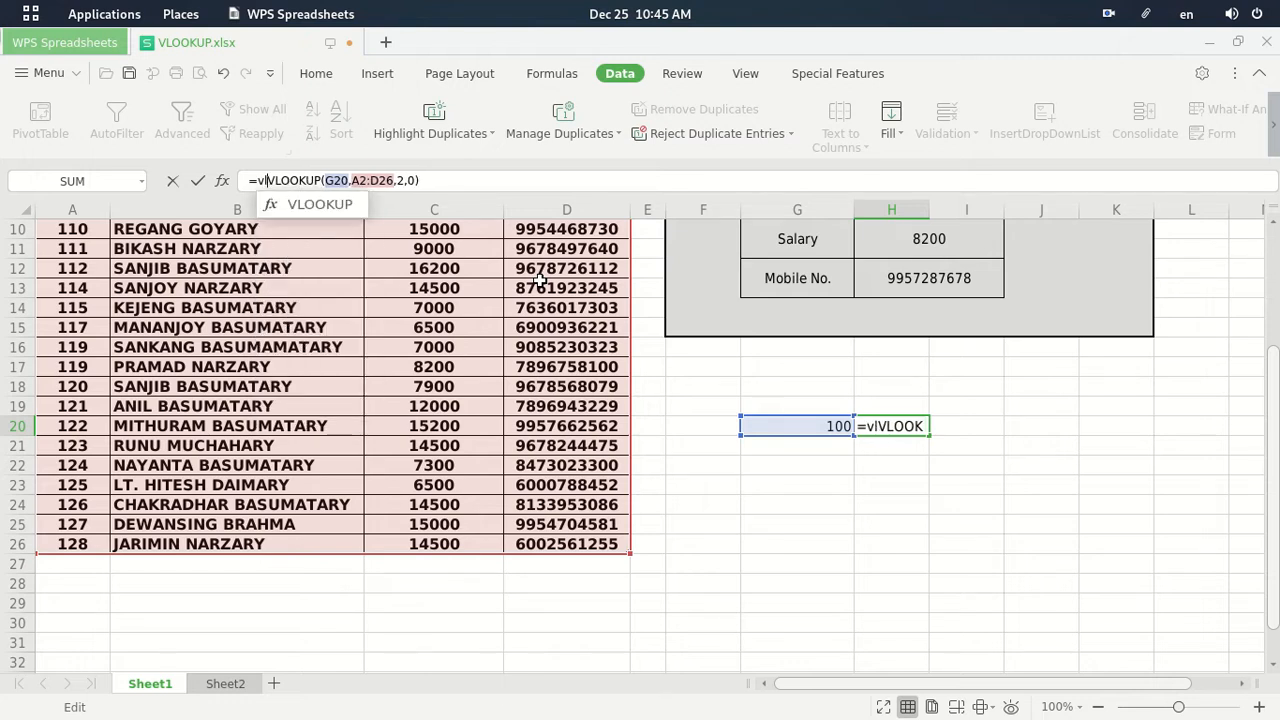
pyautogui.write('looku')
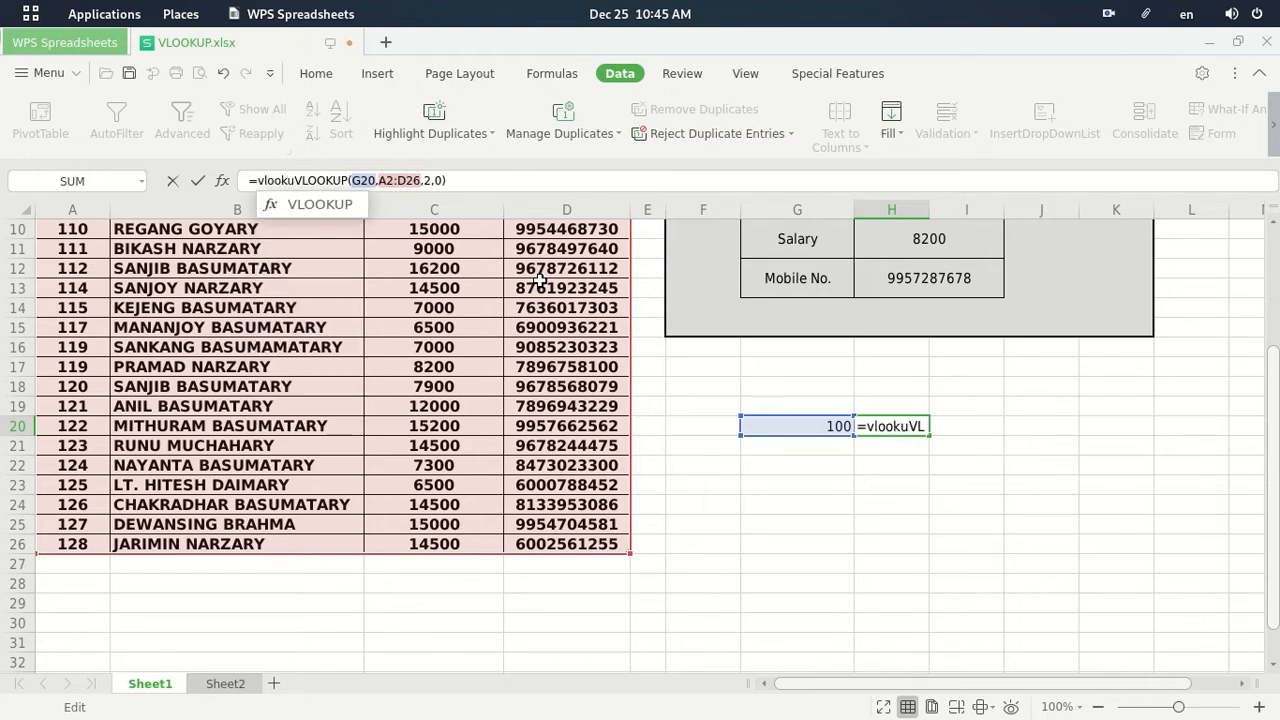
pyautogui.write('p')
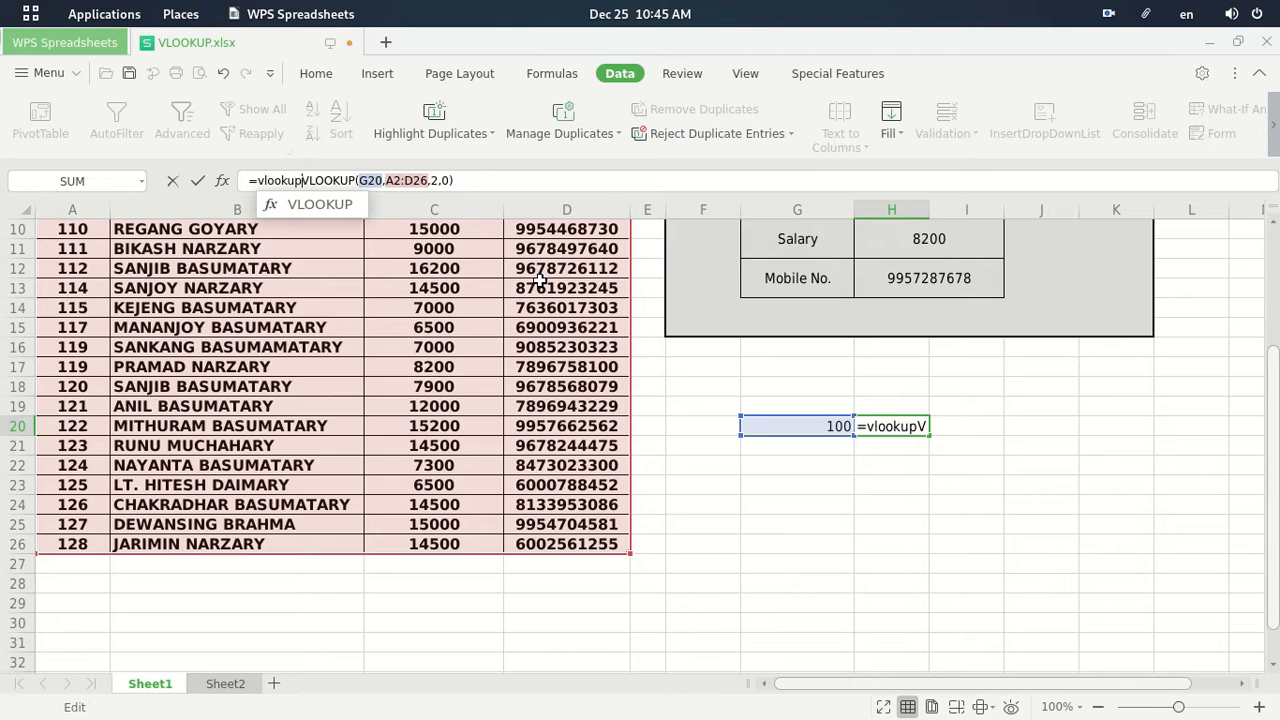
pyautogui.write('(')
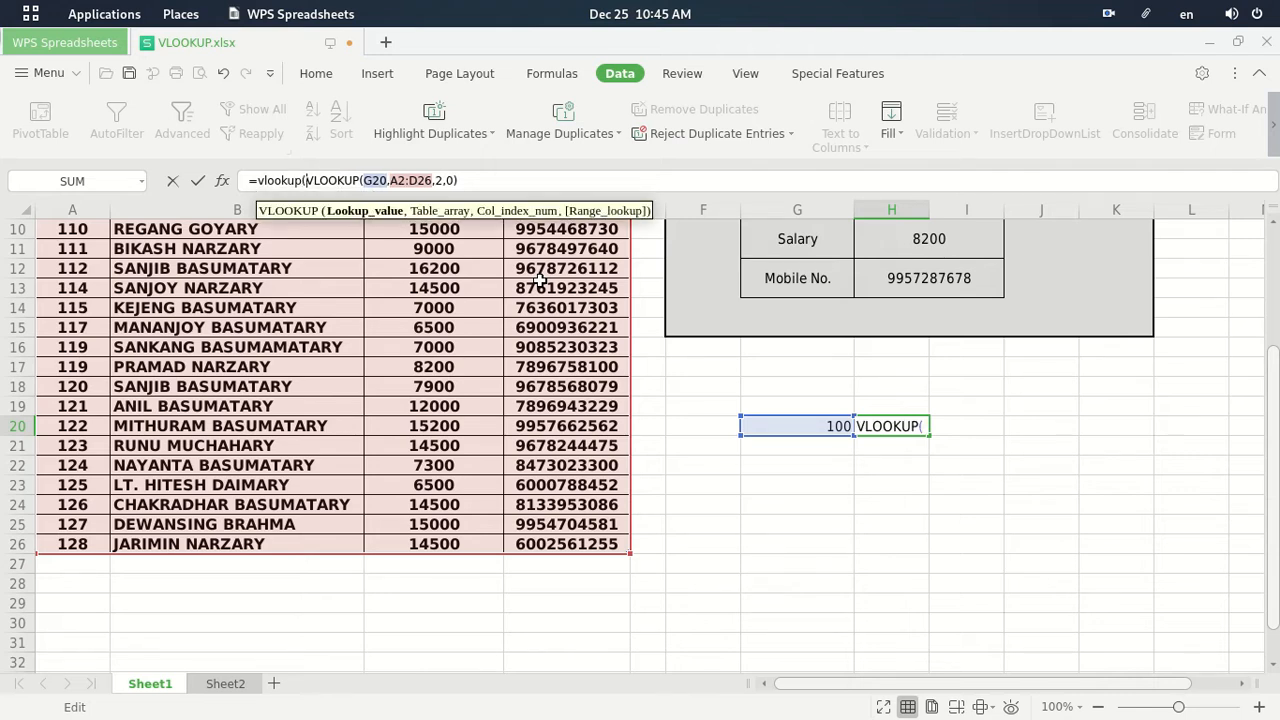
pyautogui.press('Right')
pyautogui.press('Right')
pyautogui.press('Right')
pyautogui.press('Right')
pyautogui.press('Right')
pyautogui.press('Right')
pyautogui.press('Right')
pyautogui.press('Right')
pyautogui.press('Right')
pyautogui.press('Right')
pyautogui.press('Right')
pyautogui.press('Right')
pyautogui.press('Right')
pyautogui.press('Right')
pyautogui.press('Right')
pyautogui.press('Right')
pyautogui.press('Right')
pyautogui.press('Right')
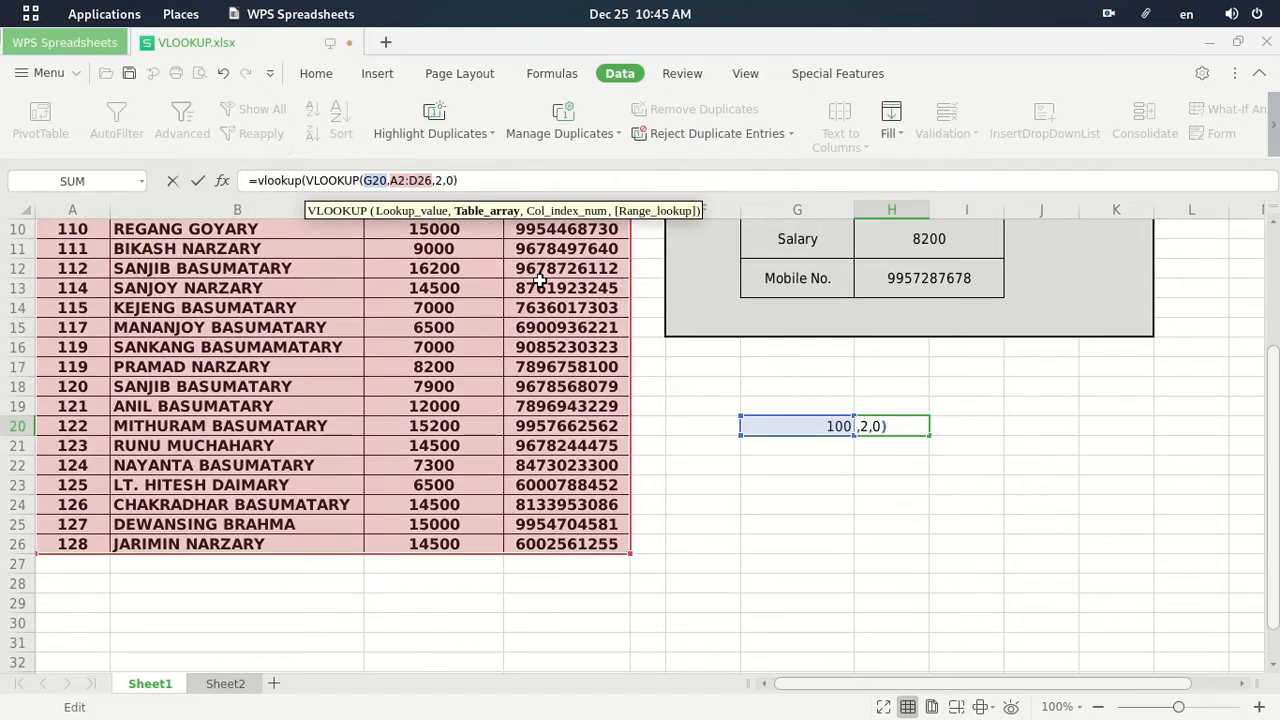
pyautogui.press('Right')
pyautogui.press('Right')
pyautogui.press('Right')
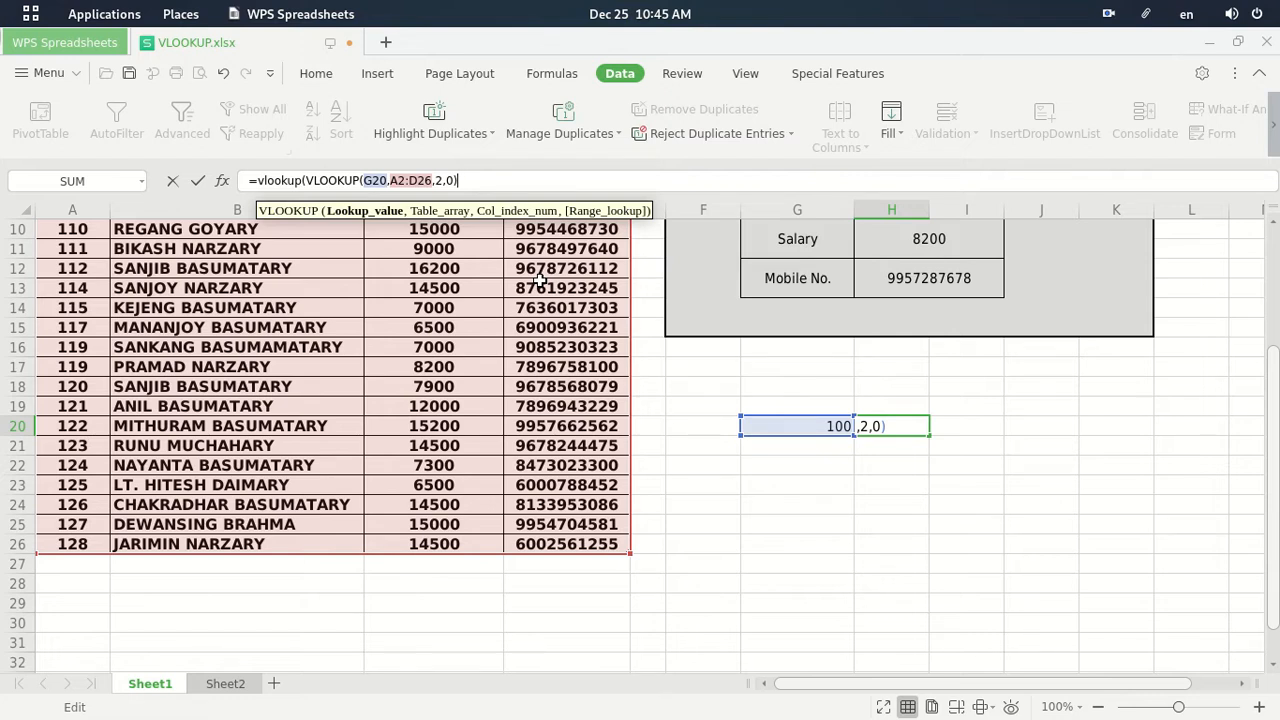
pyautogui.write(',')
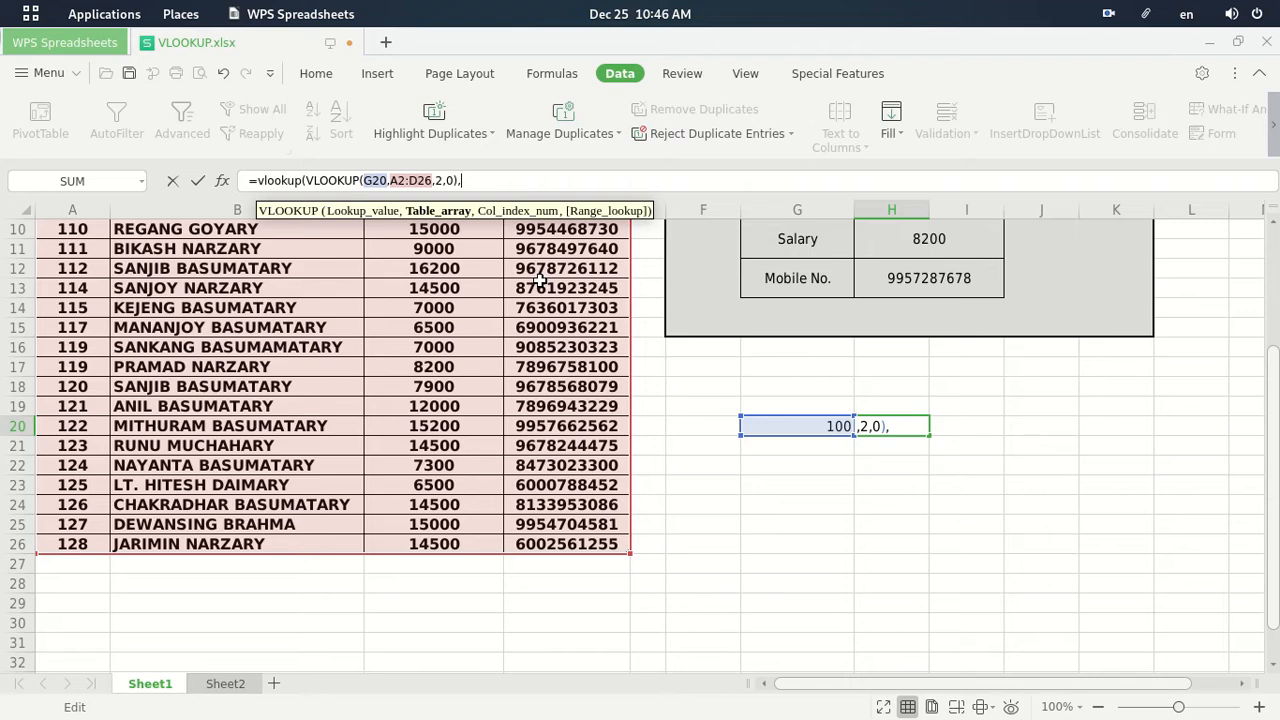
# Step: Complete the outer VLOOKUP in H20 with table array Sheet2!A2:B26, column index 2 and range lookup 0, and enter the formula
pyautogui.click(232, 692)
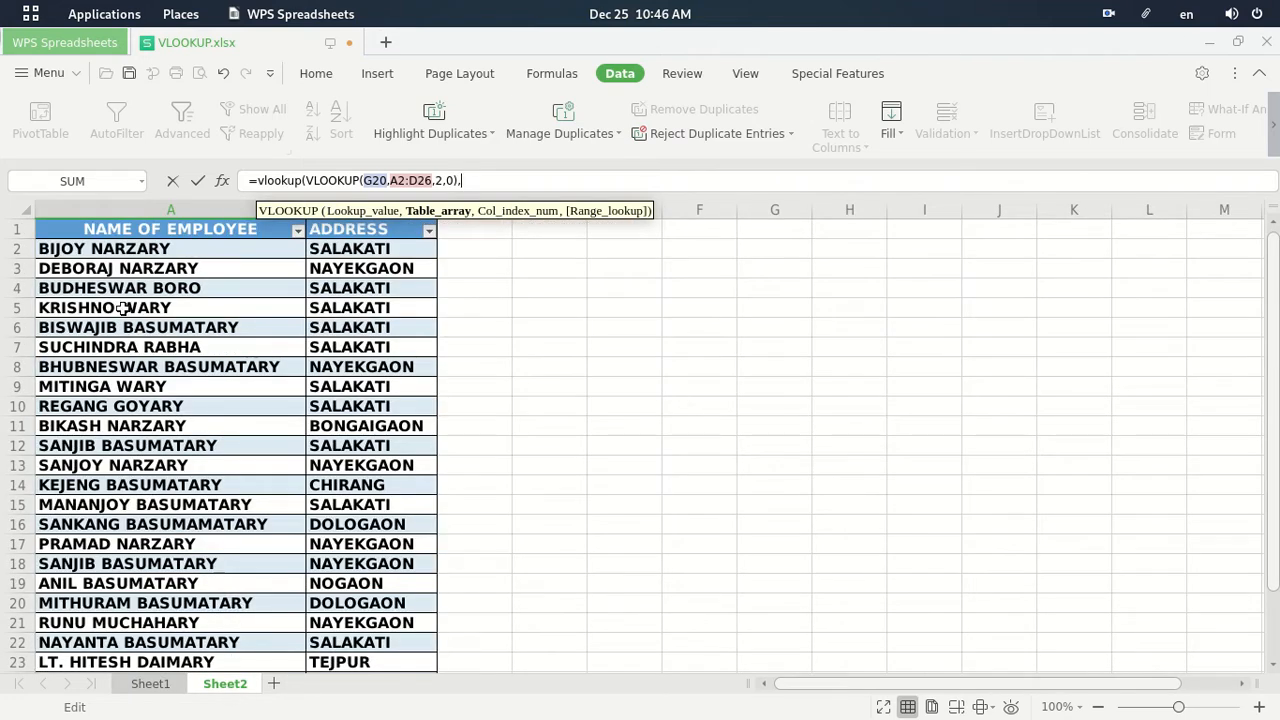
pyautogui.moveTo(87, 248); pyautogui.dragTo(383, 642)
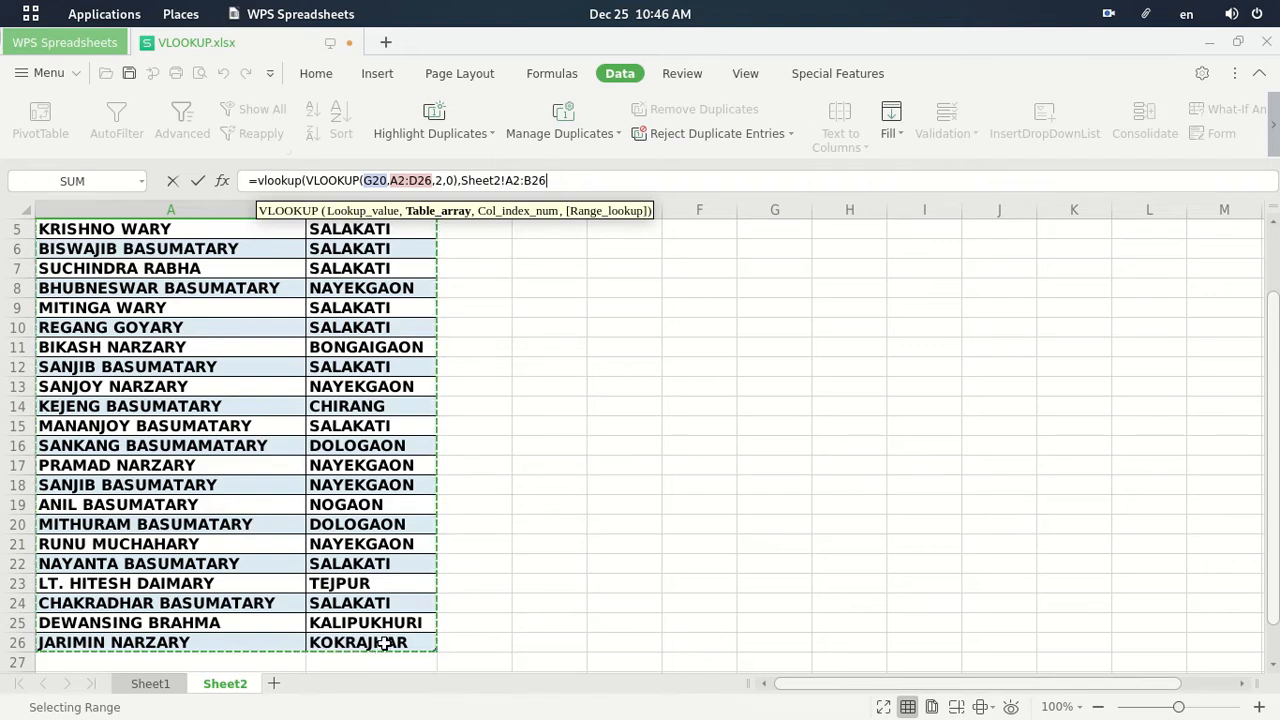
pyautogui.write(',')
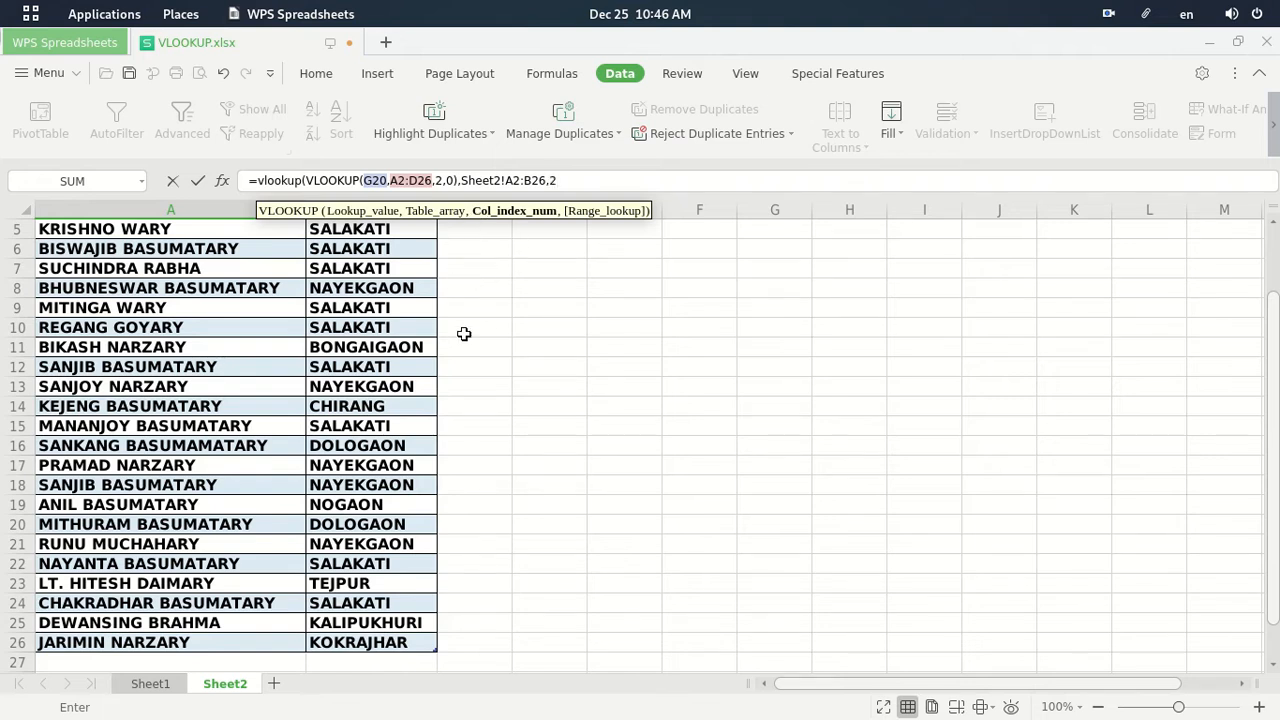
pyautogui.write('2,')
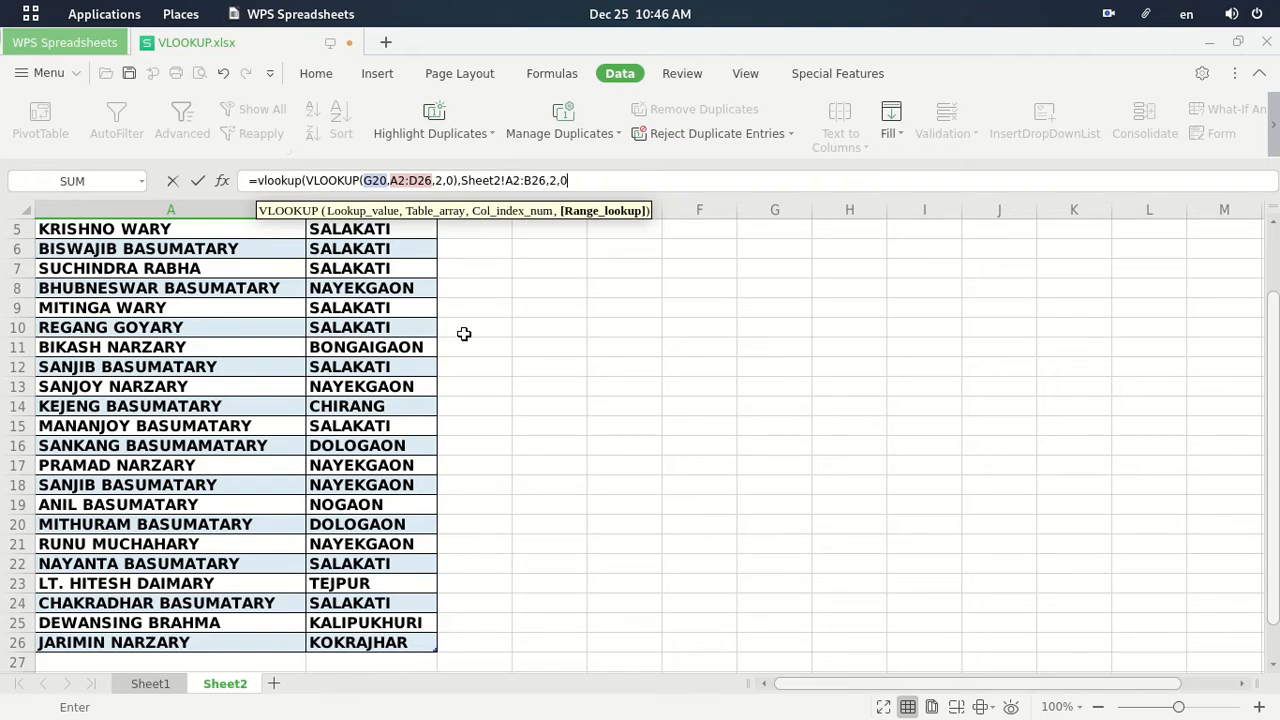
pyautogui.write('0)')
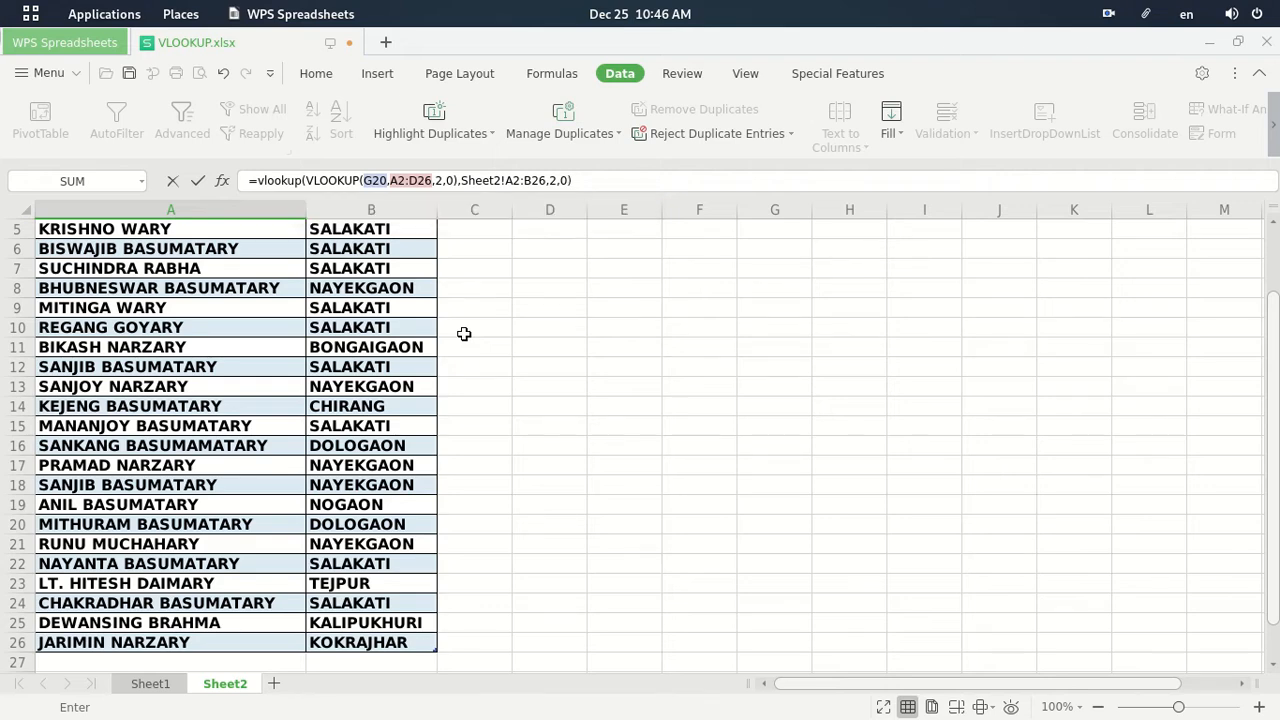
pyautogui.press('Return')
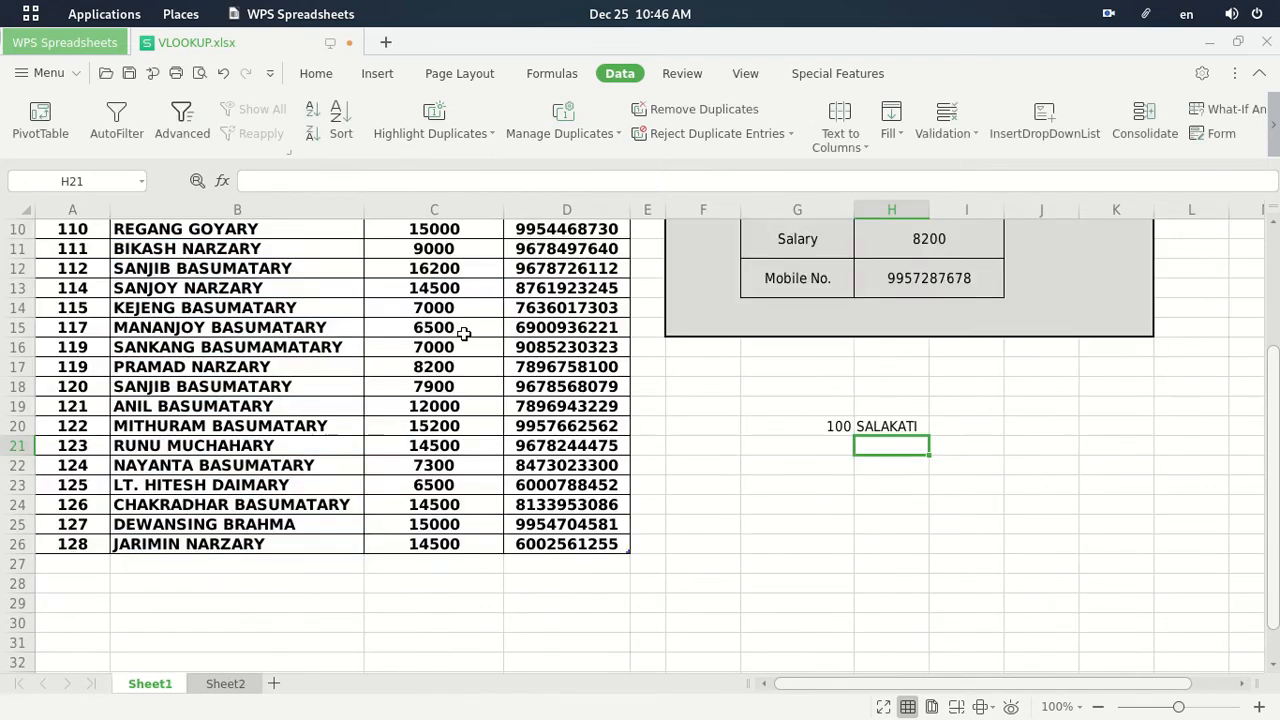
pyautogui.click(834, 430)
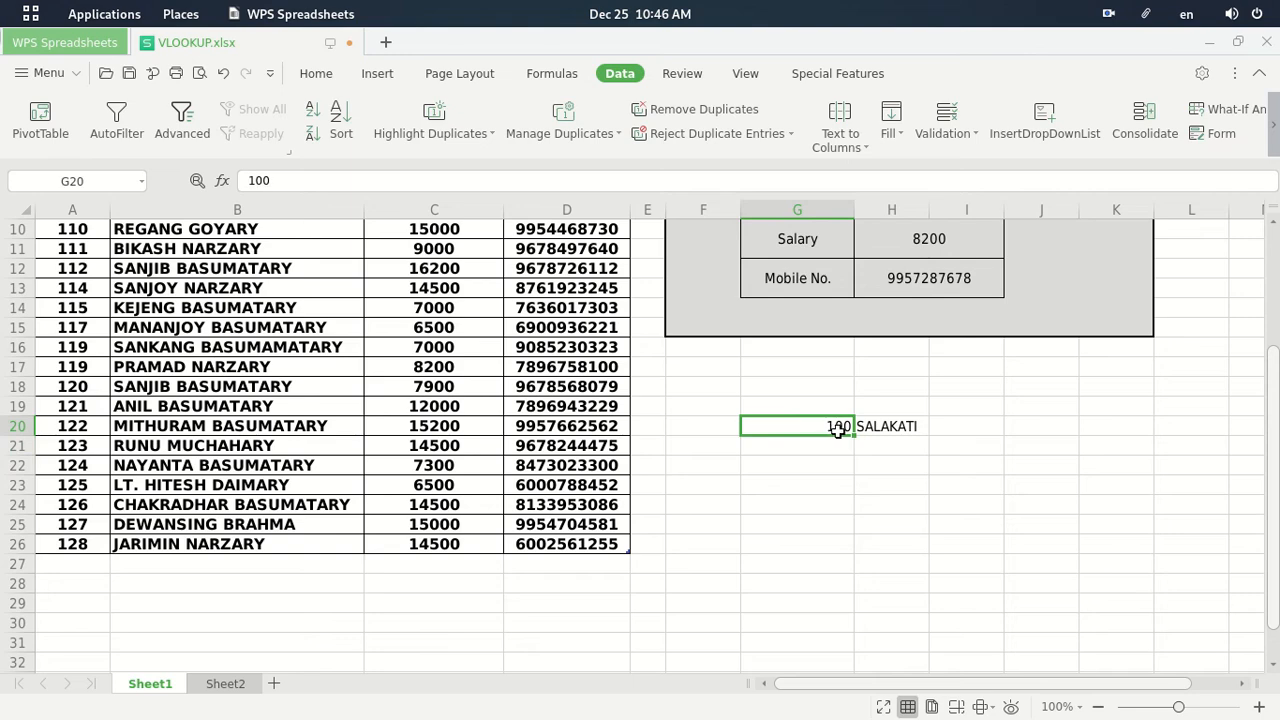
pyautogui.scroll(3, 811, 433)
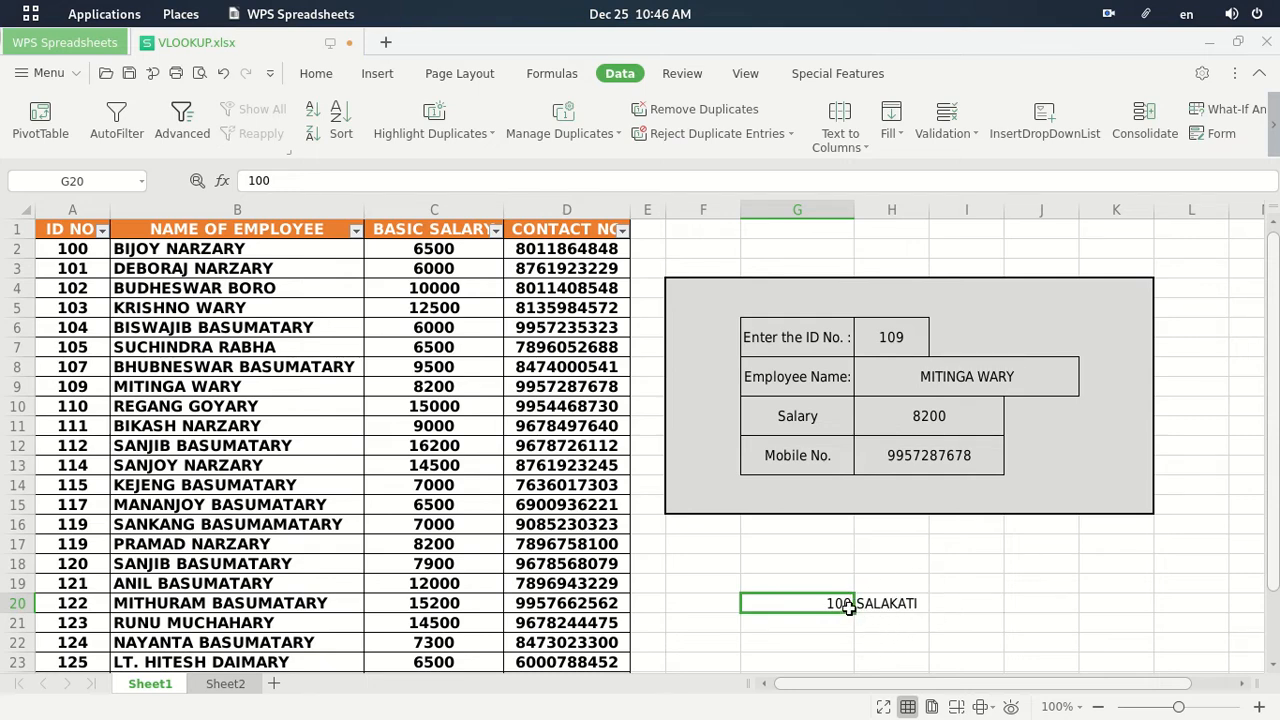
pyautogui.scroll(-1, 851, 560)
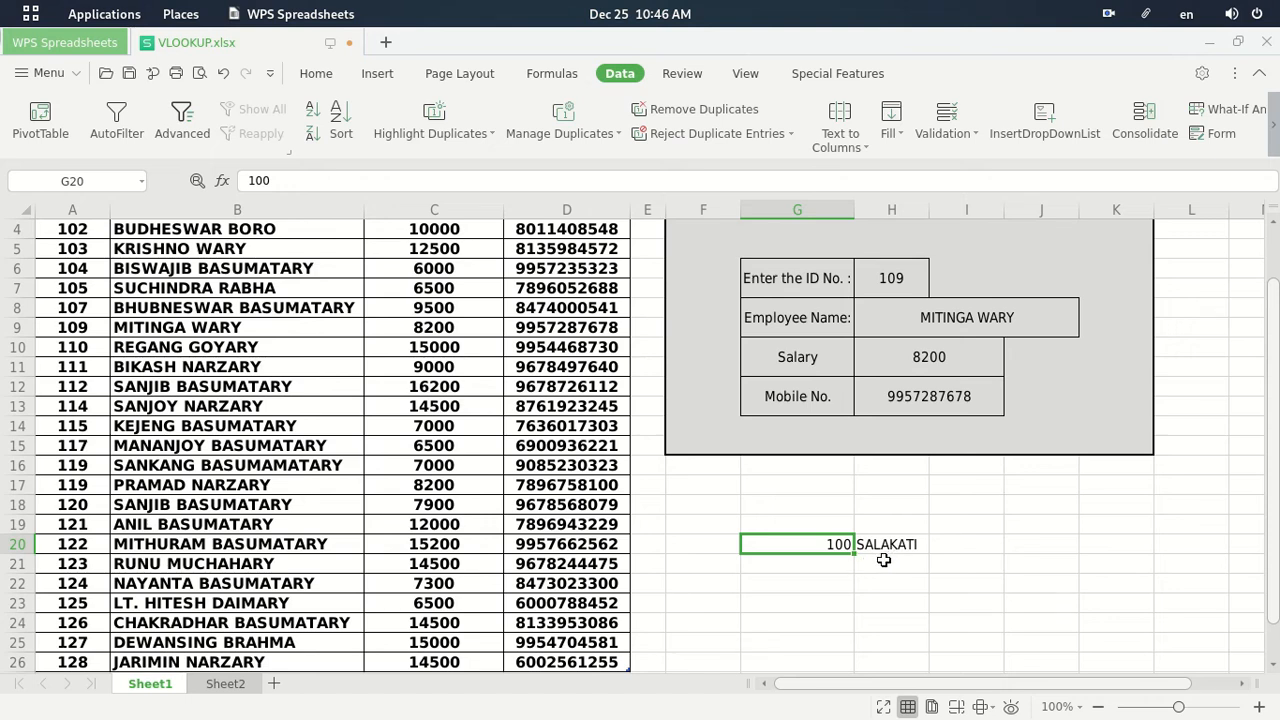
pyautogui.scroll(-1, 823, 566)
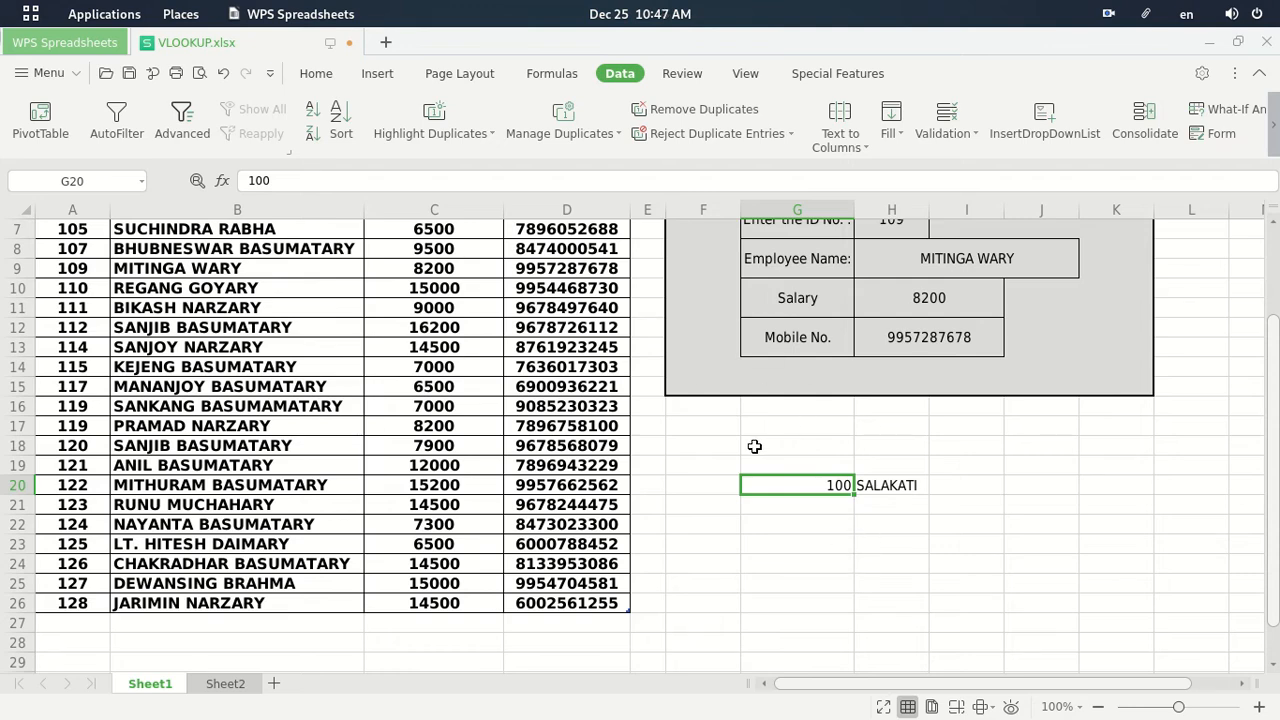
pyautogui.scroll(2, 754, 446)
pyautogui.scroll(-3, 754, 446)
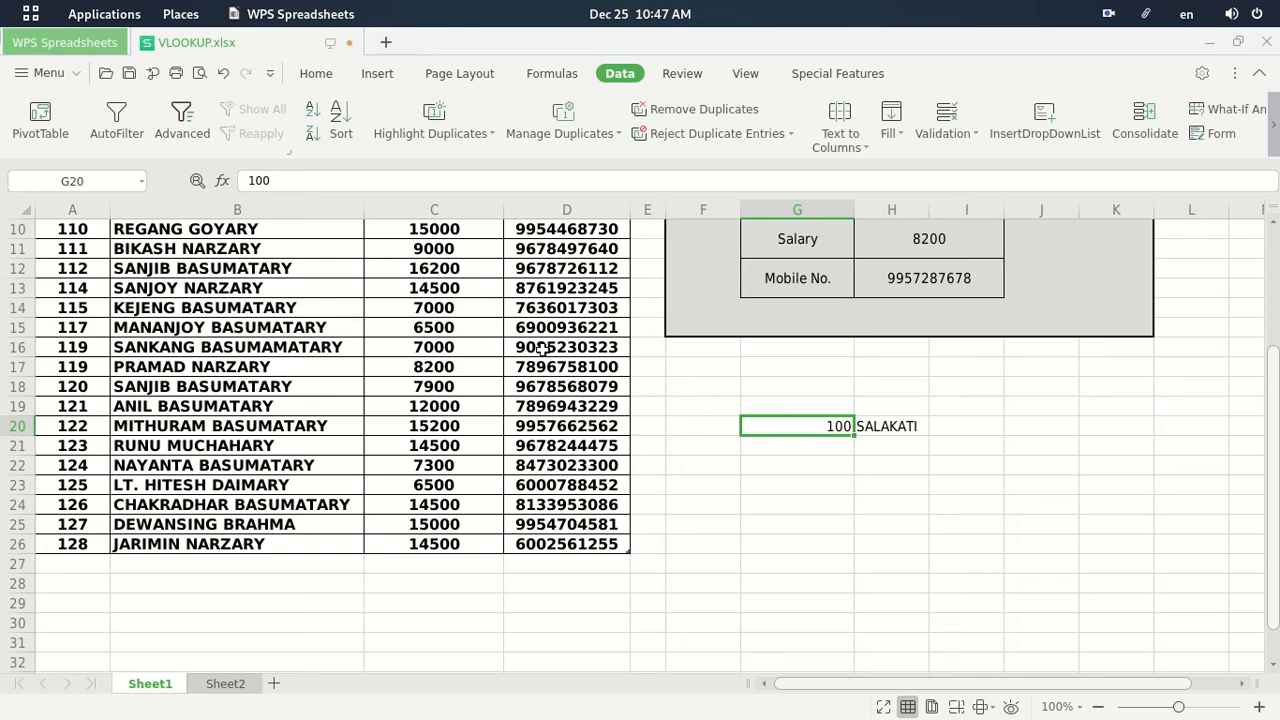
pyautogui.scroll(3, 703, 430)
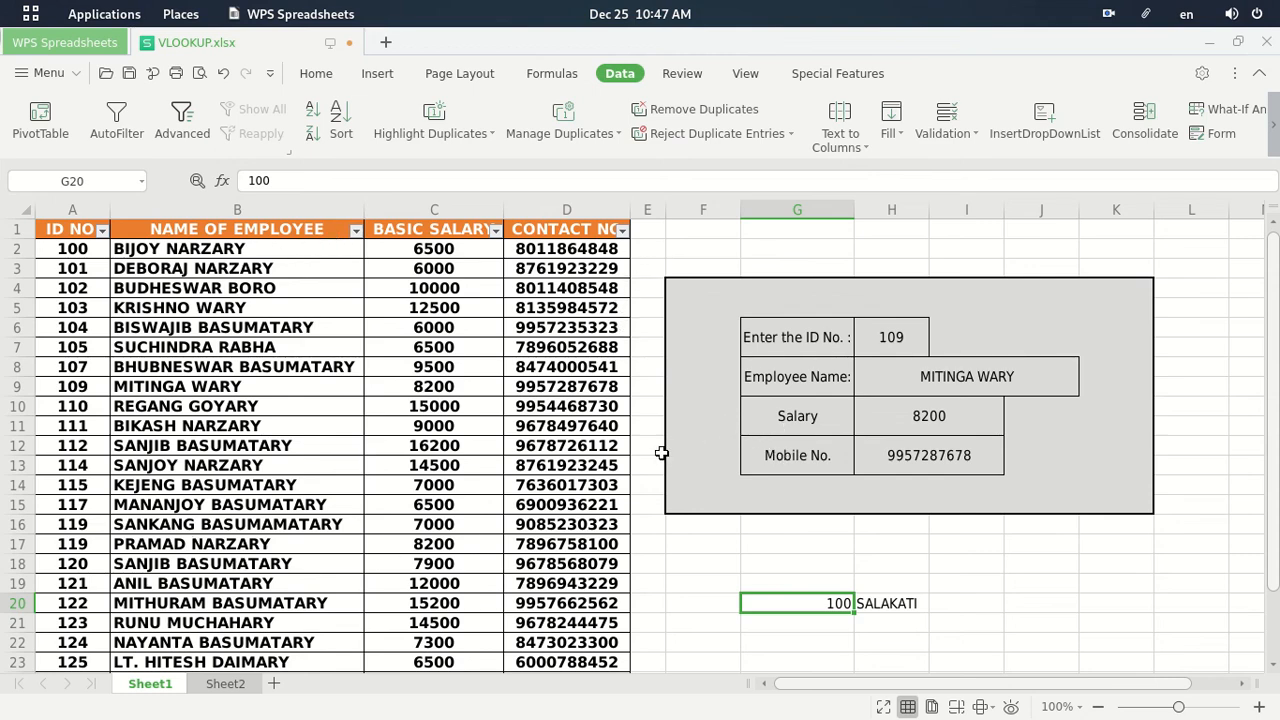
# Step: Close the VLOOKUP.xlsx workbook together with the spreadsheet program, returning to the desktop
pyautogui.click(1266, 42)
pyautogui.click(651, 432)
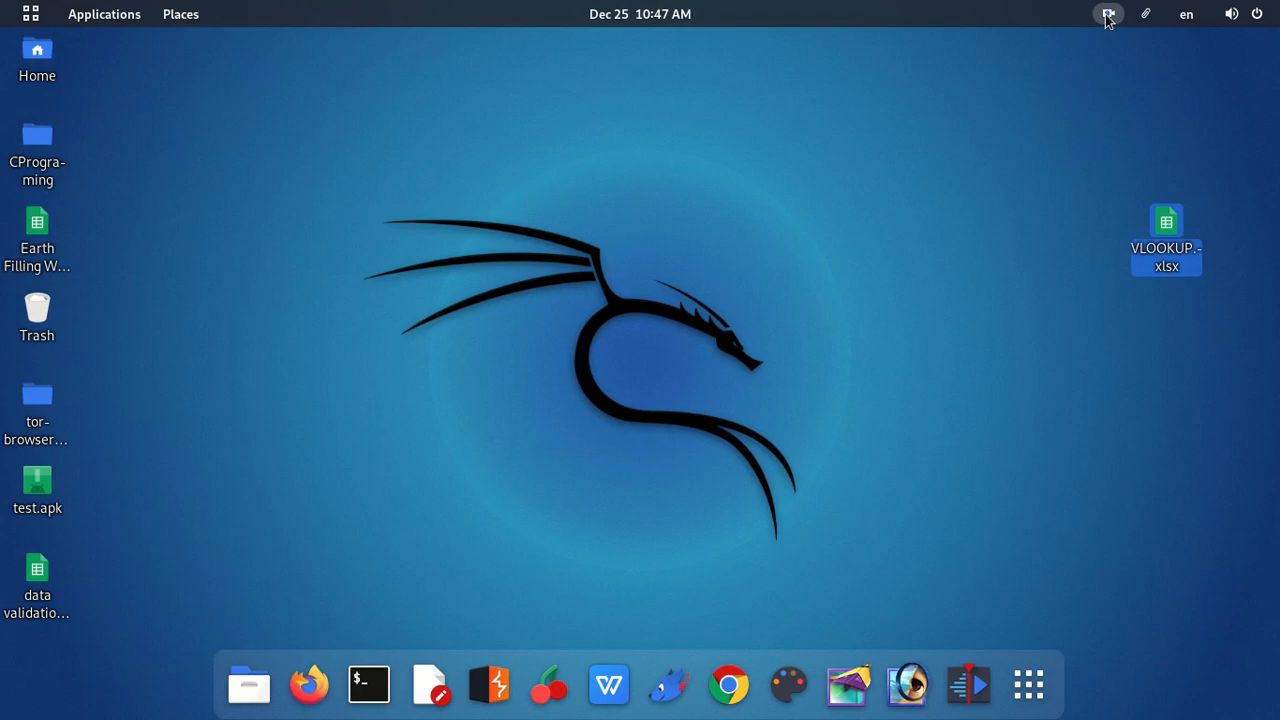
pyautogui.click(1107, 13)
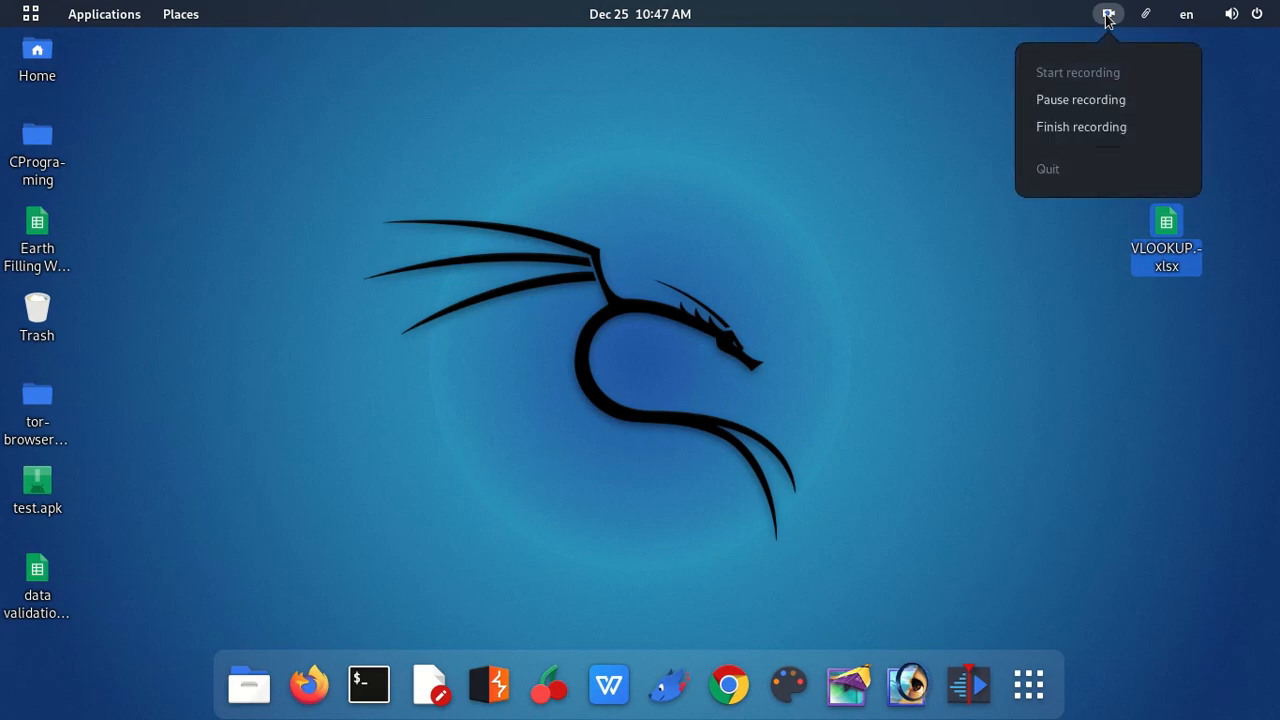